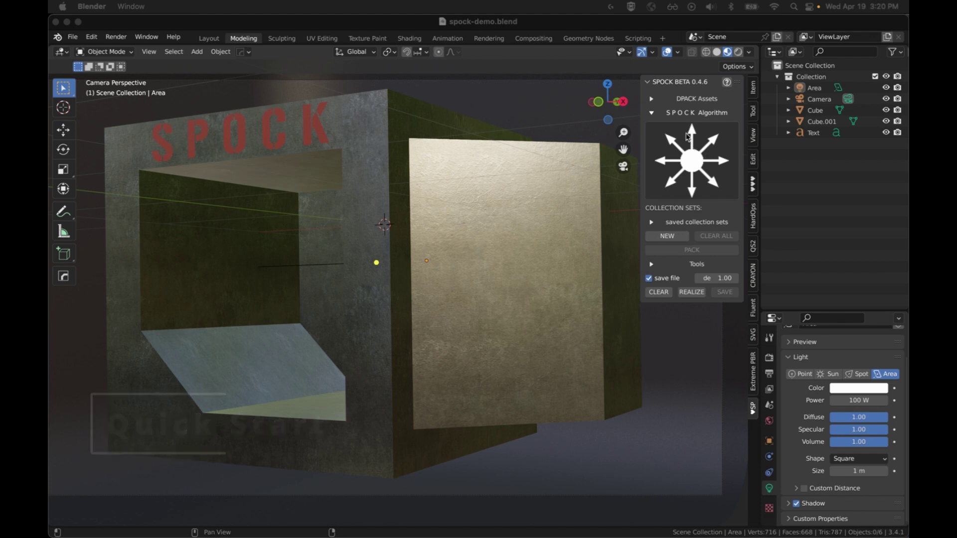
Step: Load the SPOCK-SCIFI pack from DPACK Assets, adding SP_Displays, SP_Panels, SP_Pipes and other collections
click(652, 100)
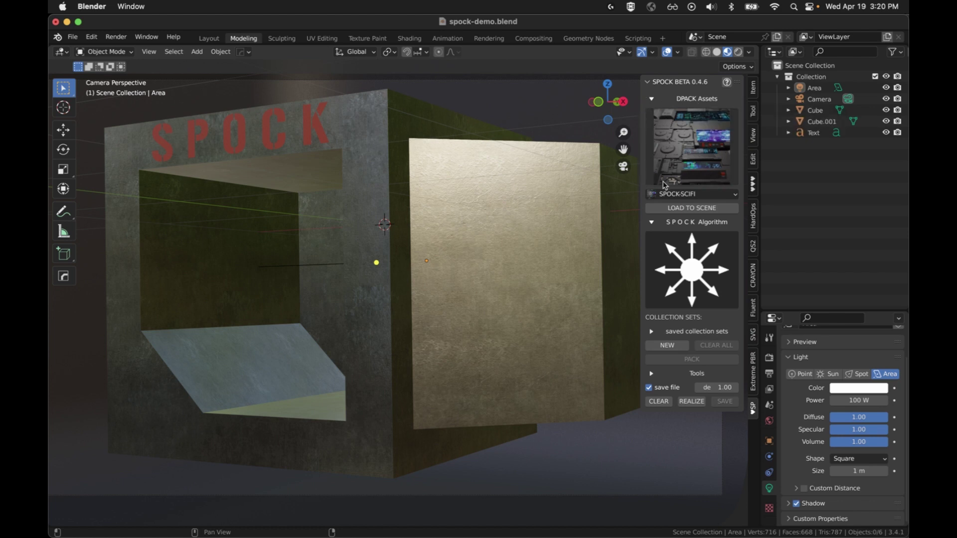
click(706, 151)
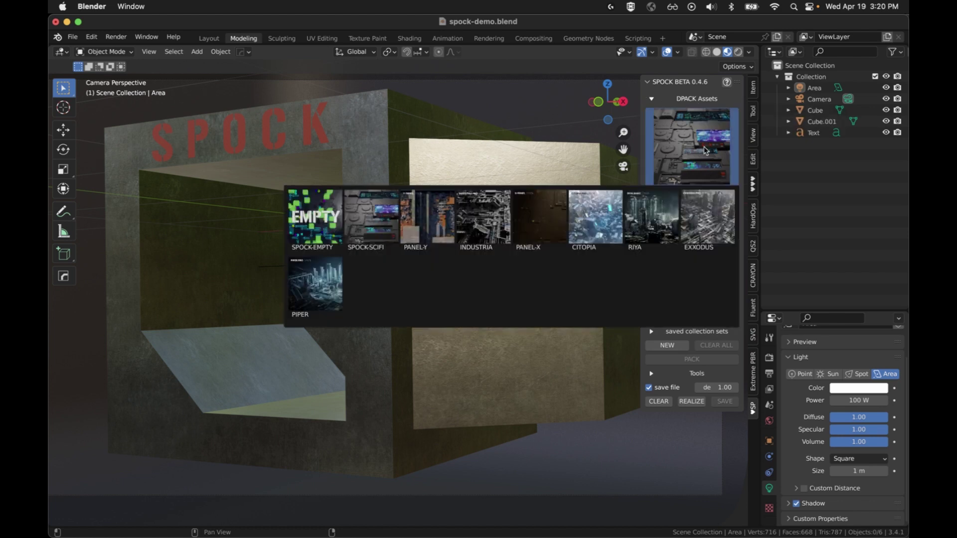
click(651, 99)
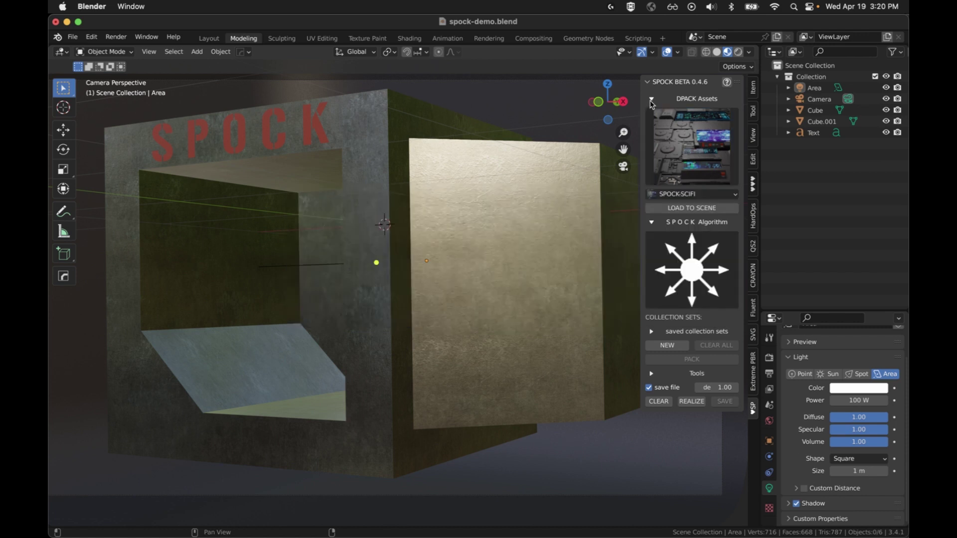
click(651, 99)
click(722, 210)
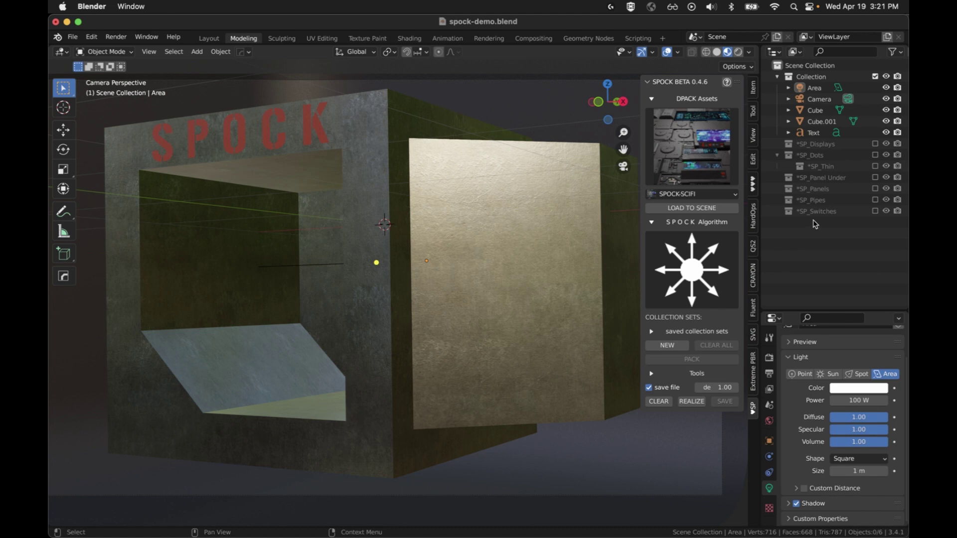
Step: Set the SPOCK packing algorithm to MAX
click(652, 98)
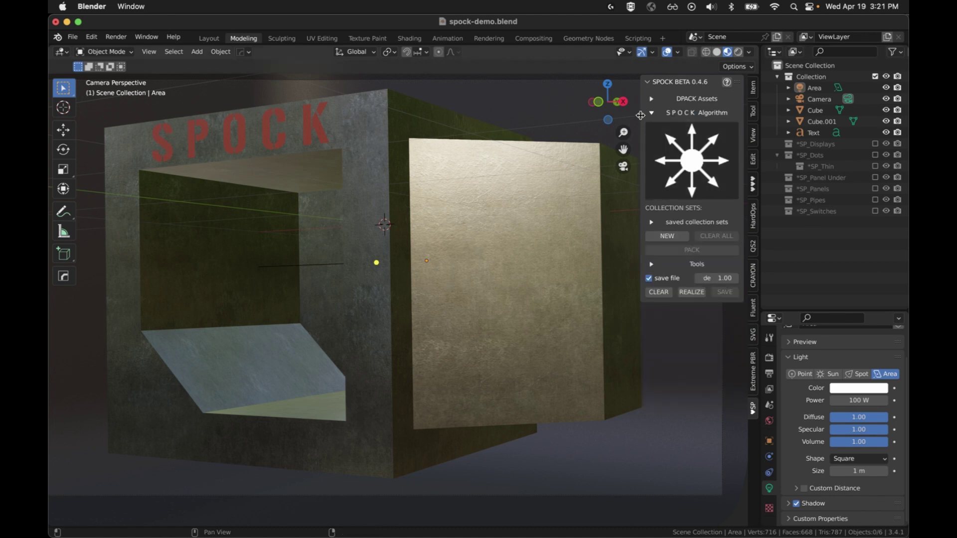
click(691, 154)
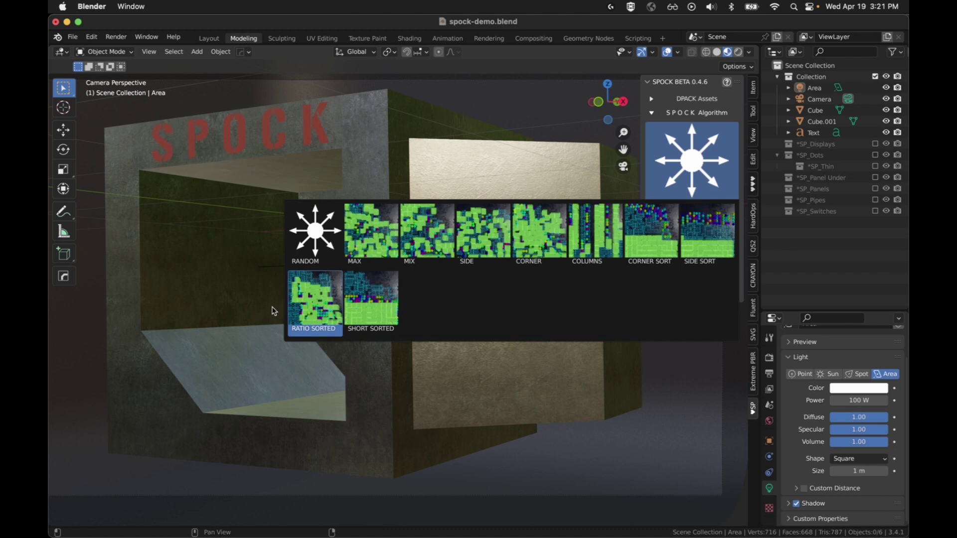
click(376, 216)
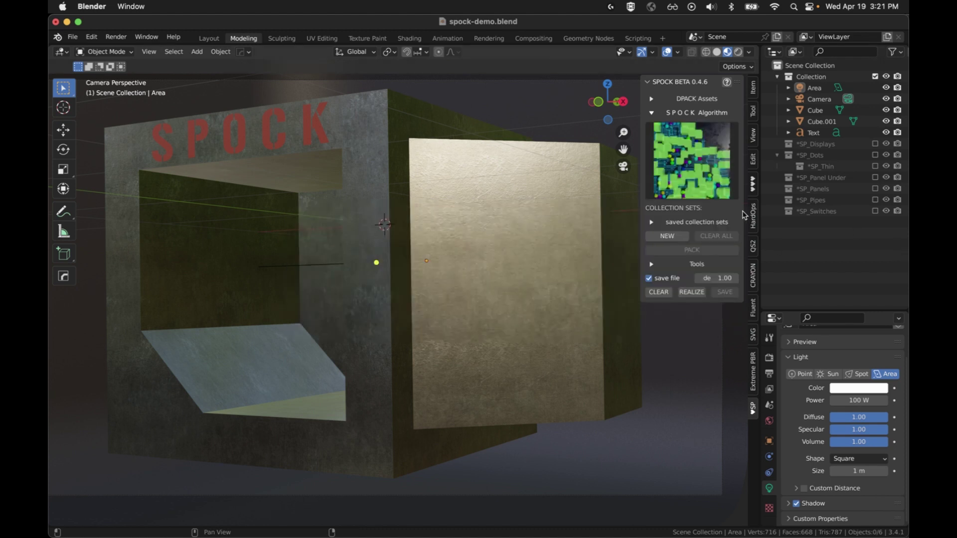
click(655, 116)
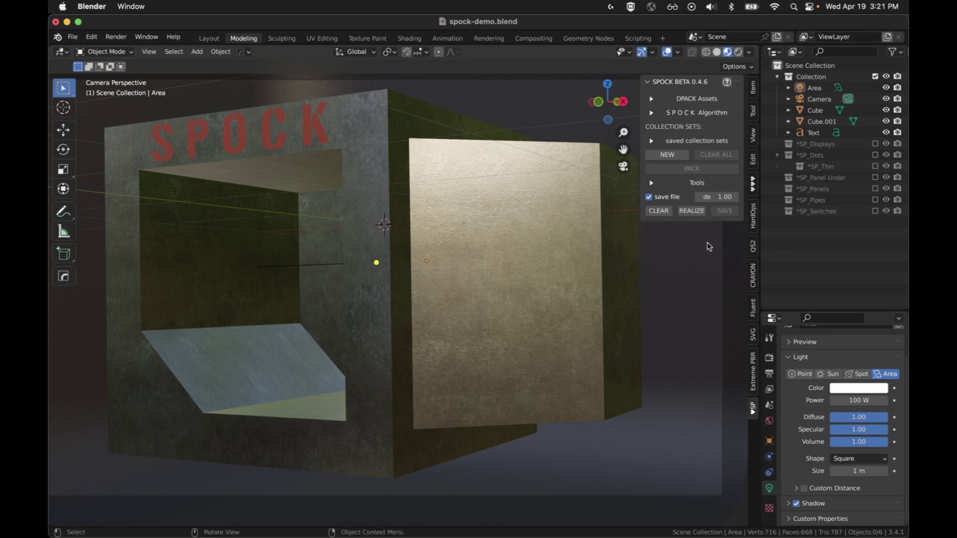
Step: Add a new collection set using *SP_Panels and widen the sidebar
click(667, 155)
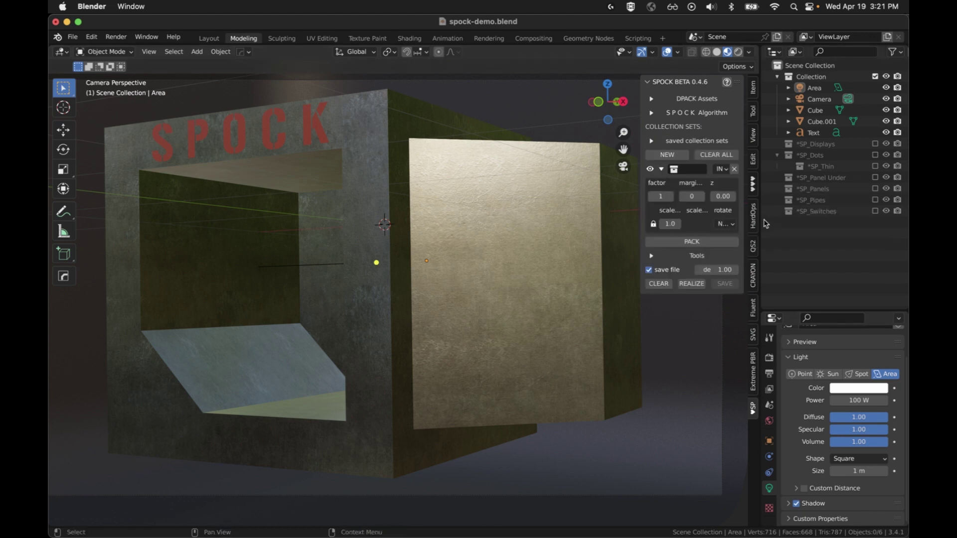
click(692, 169)
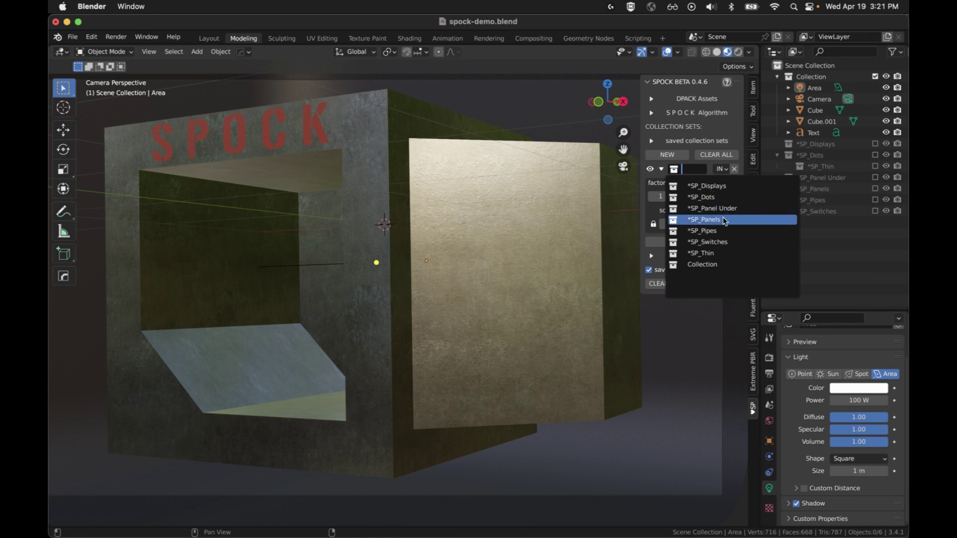
click(725, 220)
drag(641, 200, 604, 199)
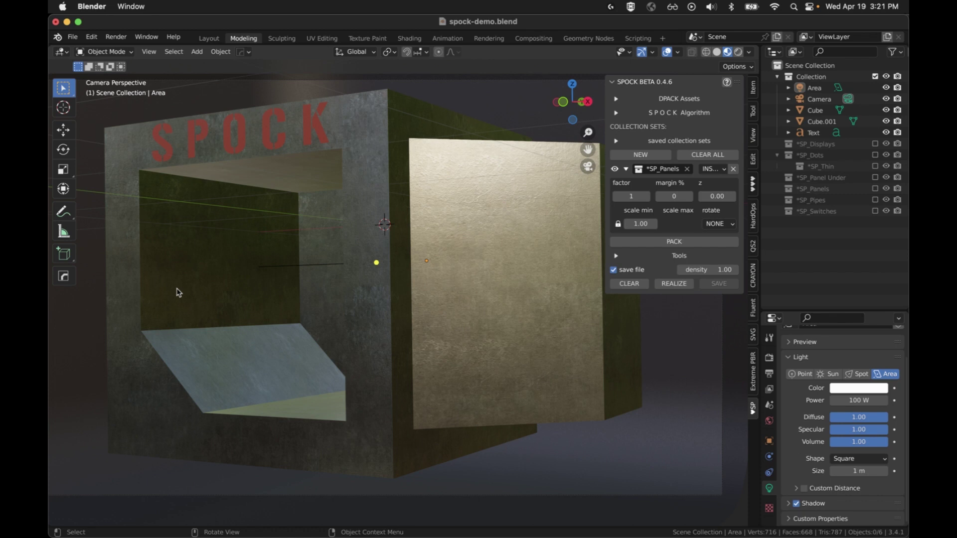
Step: Pack panels onto Cube.001's inner back face in face Edit Mode, undoing a trial bottom-face pack
click(216, 290)
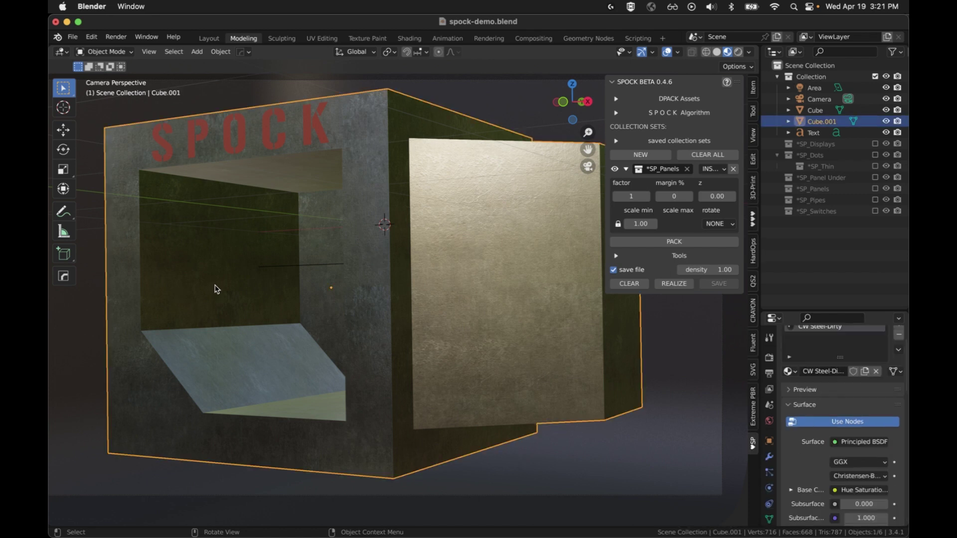
key(Tab)
key(3)
click(245, 276)
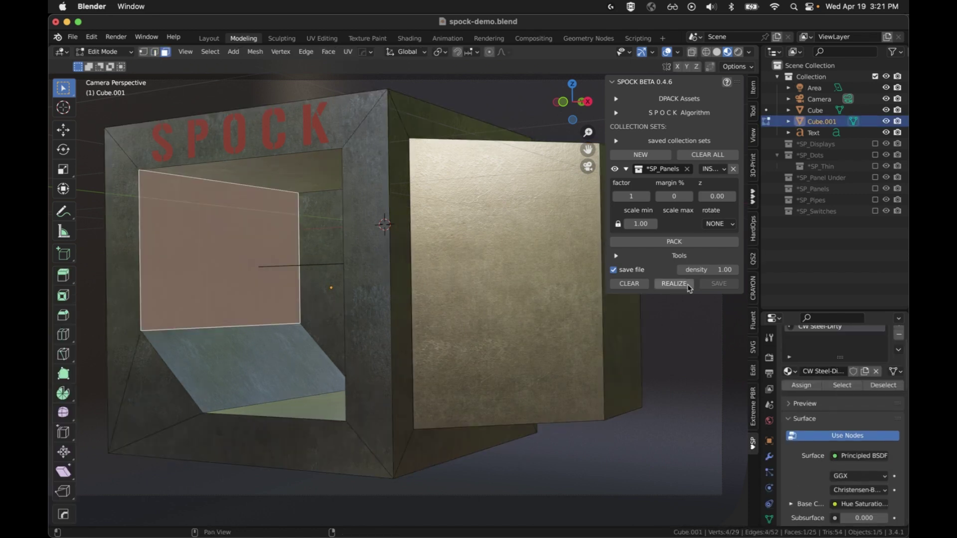
click(678, 244)
click(299, 366)
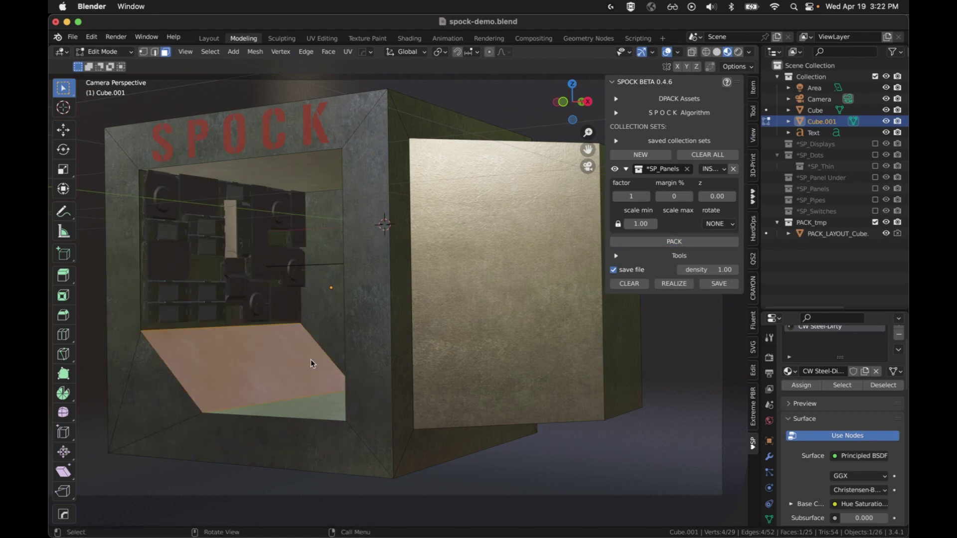
click(713, 242)
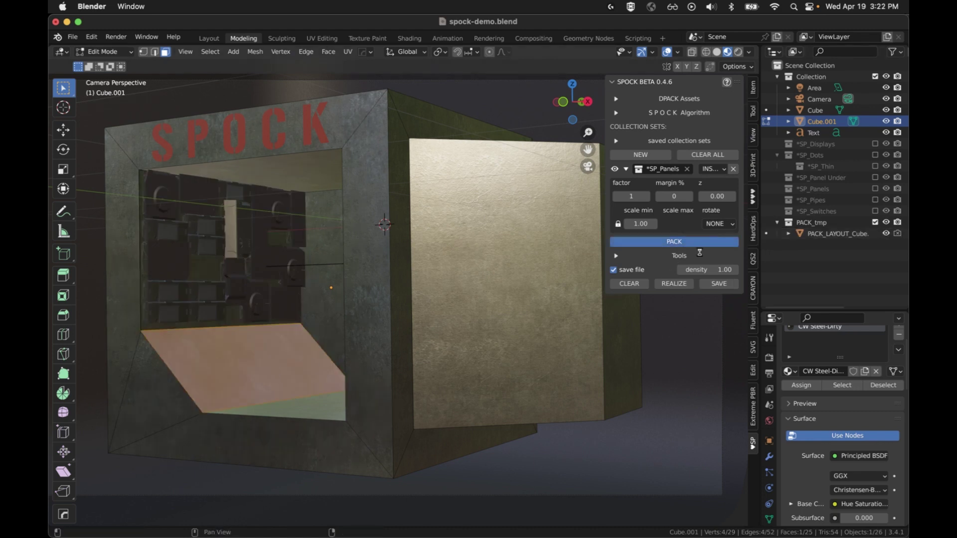
key(ctrl+z)
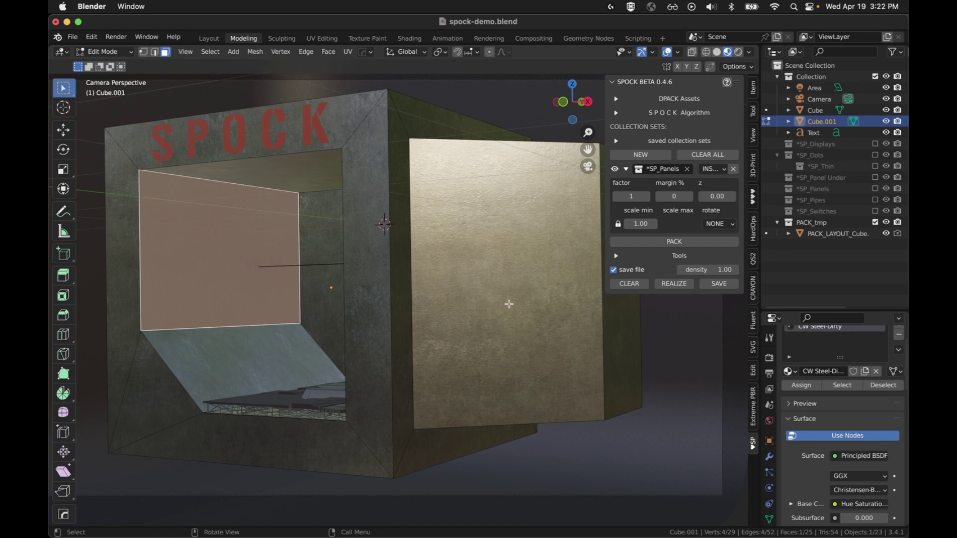
Step: Repack and save the back face layout, then pack panels onto the slanted lower face
click(648, 242)
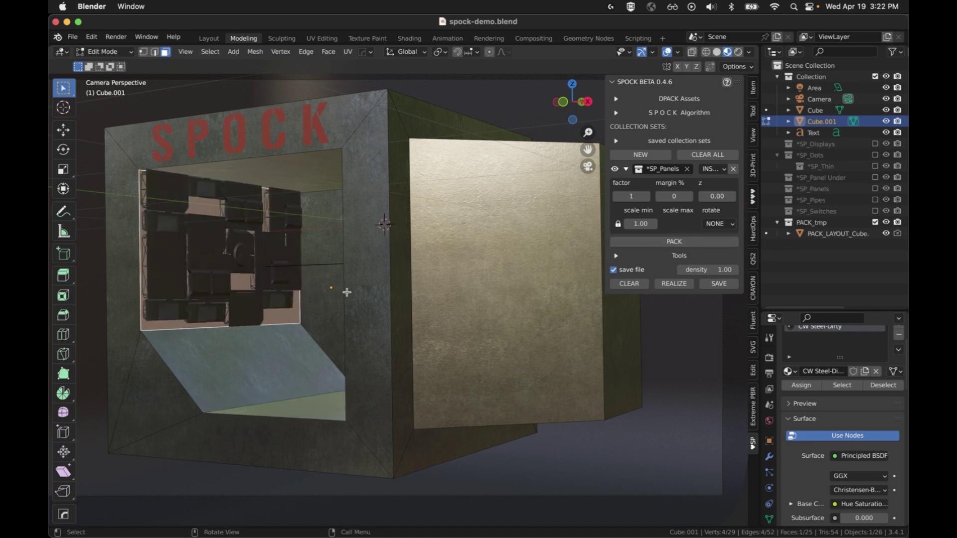
click(687, 243)
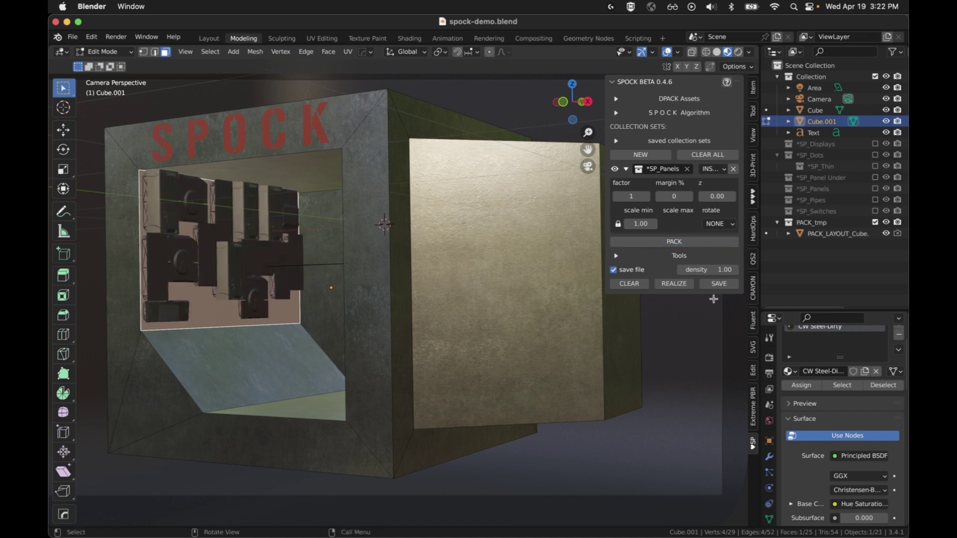
click(726, 288)
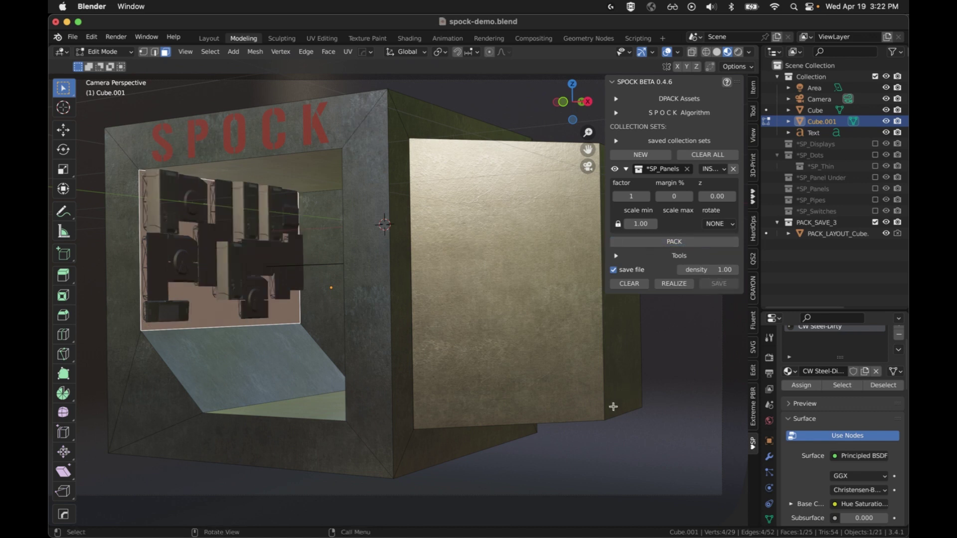
click(265, 369)
click(668, 242)
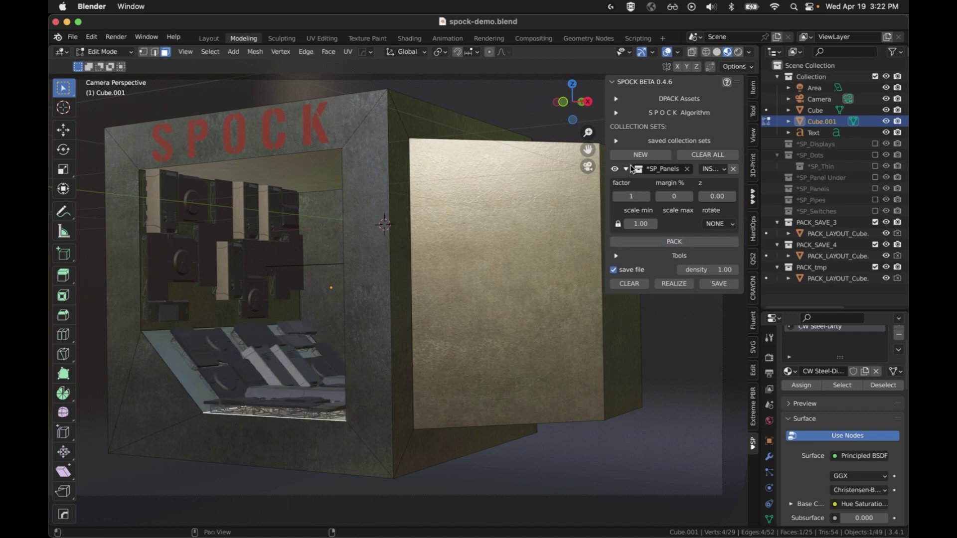
Step: Add a second collection set that uses *SP_Pipes
click(647, 163)
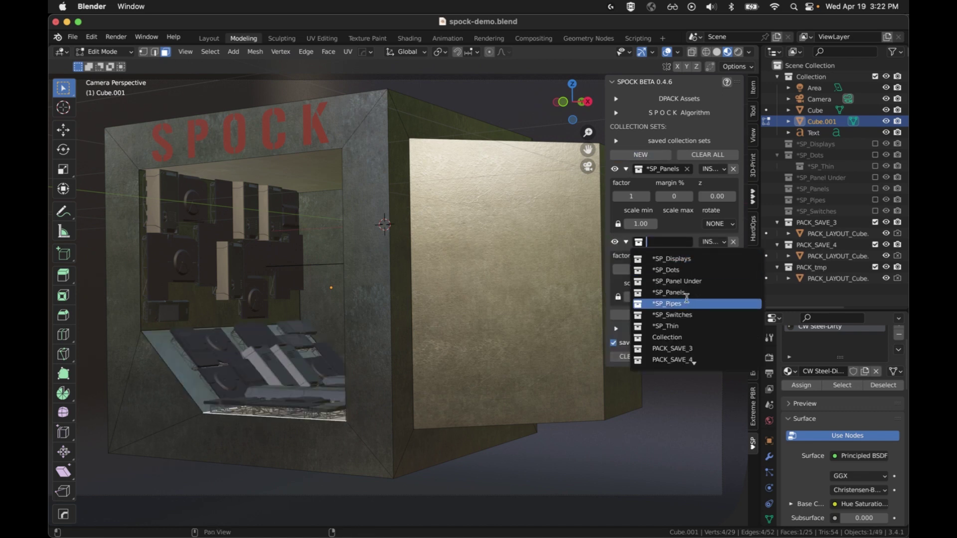
click(683, 289)
click(676, 243)
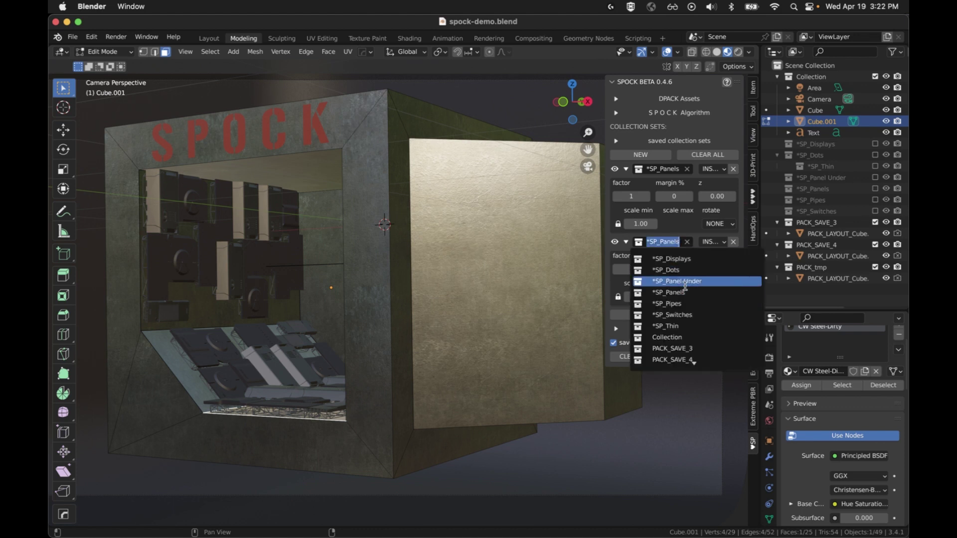
click(687, 302)
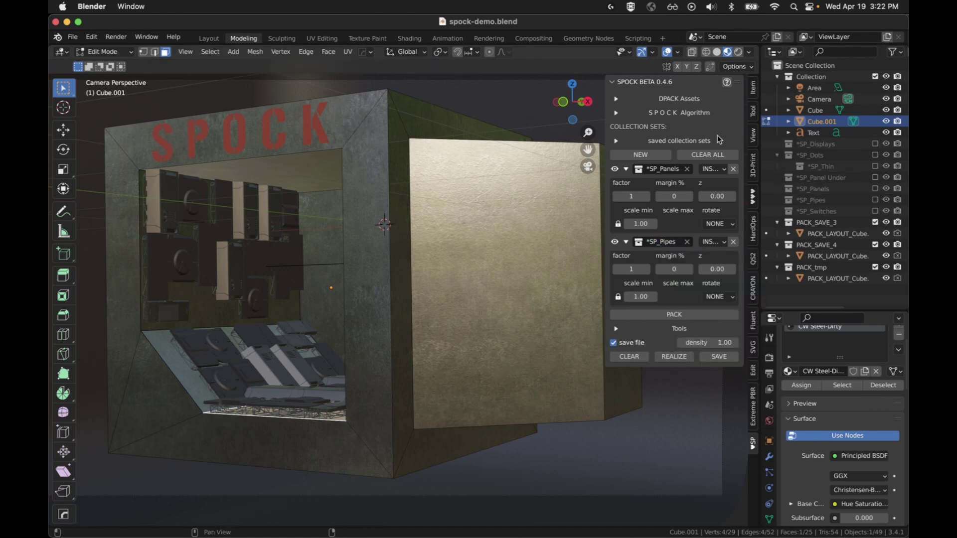
Step: Clear all saved collection sets and repack the back face with panels and pipes
click(616, 141)
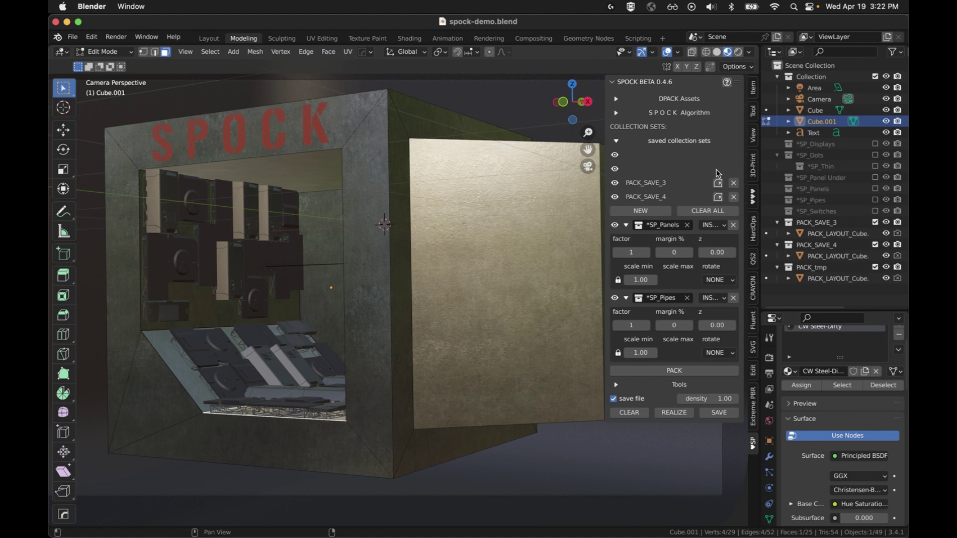
click(708, 182)
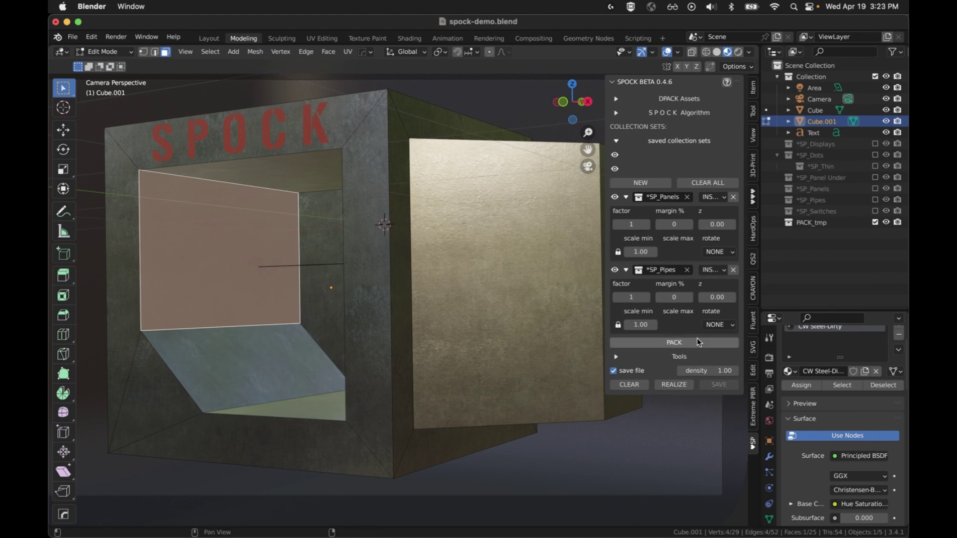
click(663, 343)
click(657, 343)
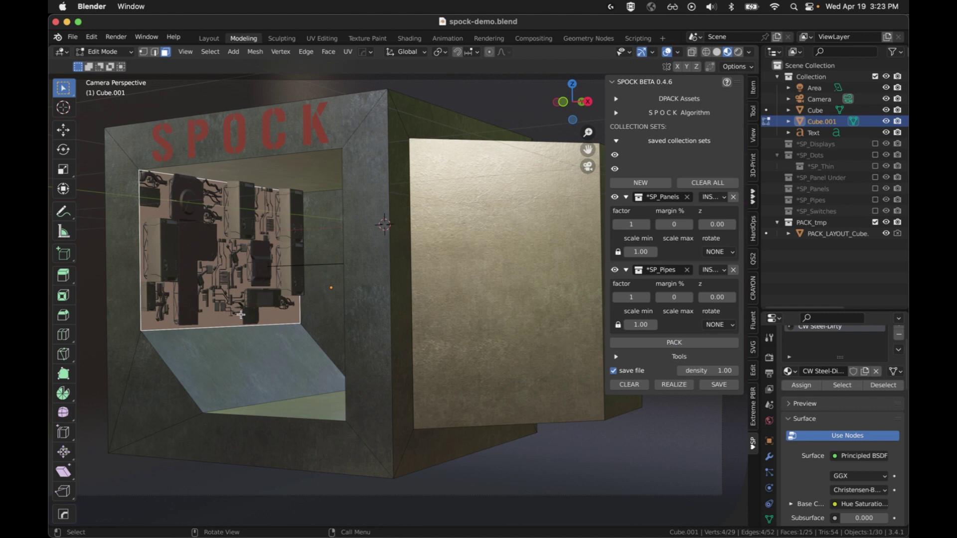
click(276, 364)
Step: Select the small triangle face beneath the slanted lower face
click(321, 416)
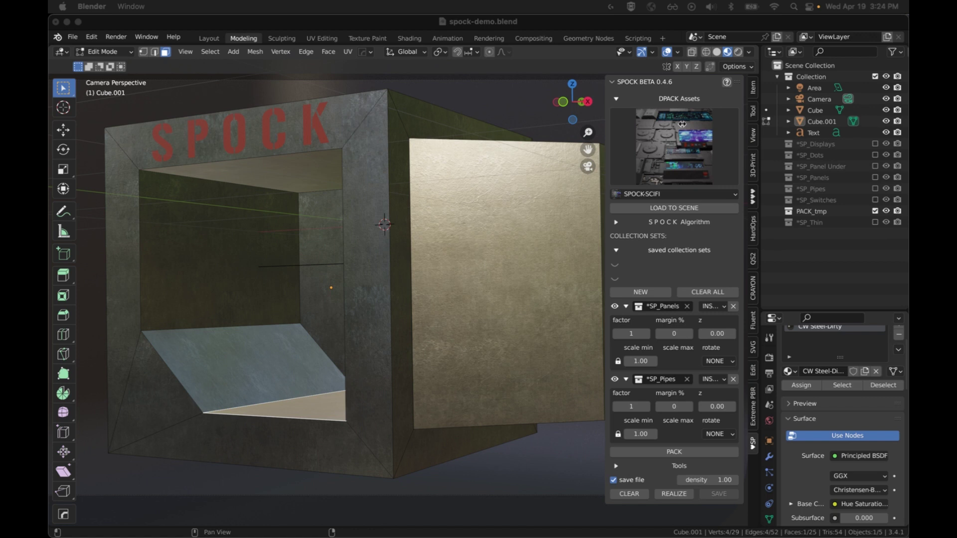
Step: Pick the RANDOM pattern in the SPOCK Algorithm gallery in place of MAX
drag(616, 98, 616, 116)
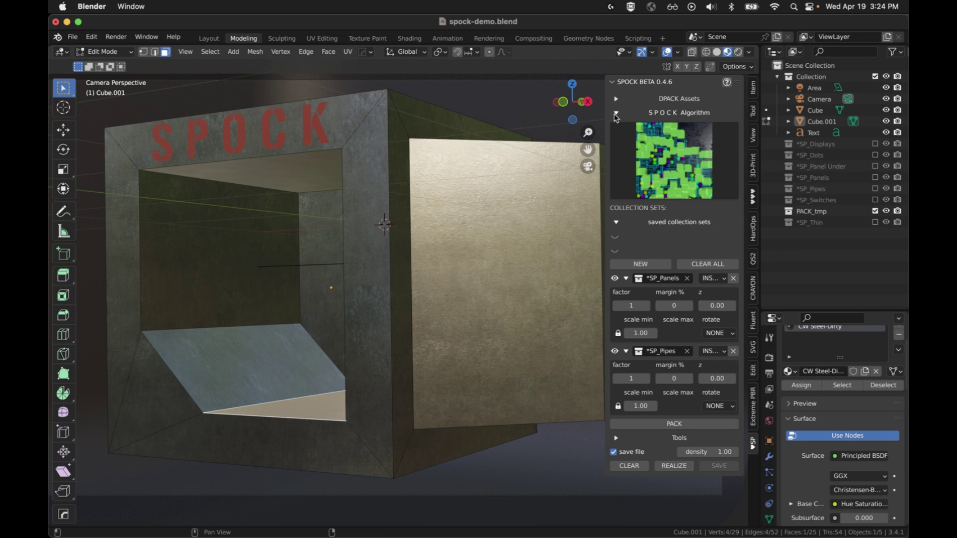
click(627, 165)
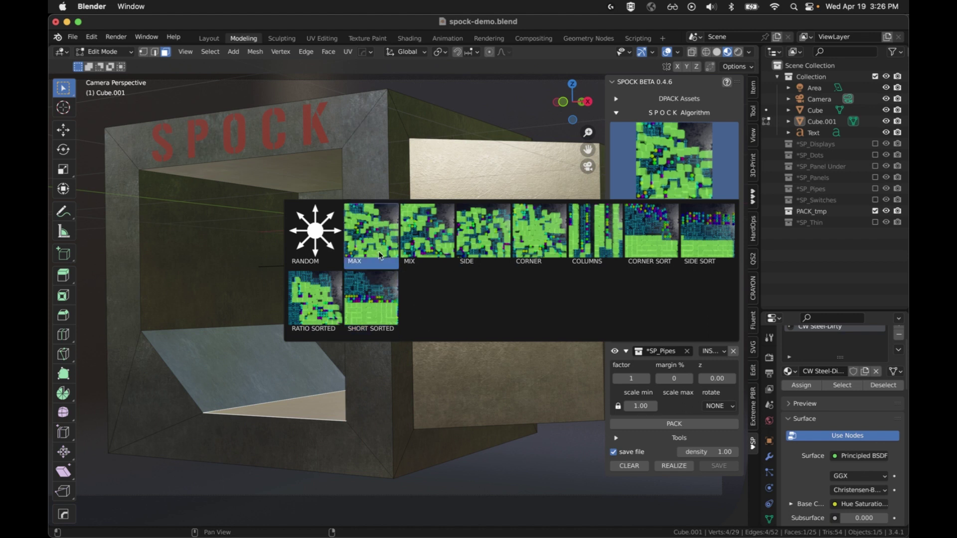
click(323, 259)
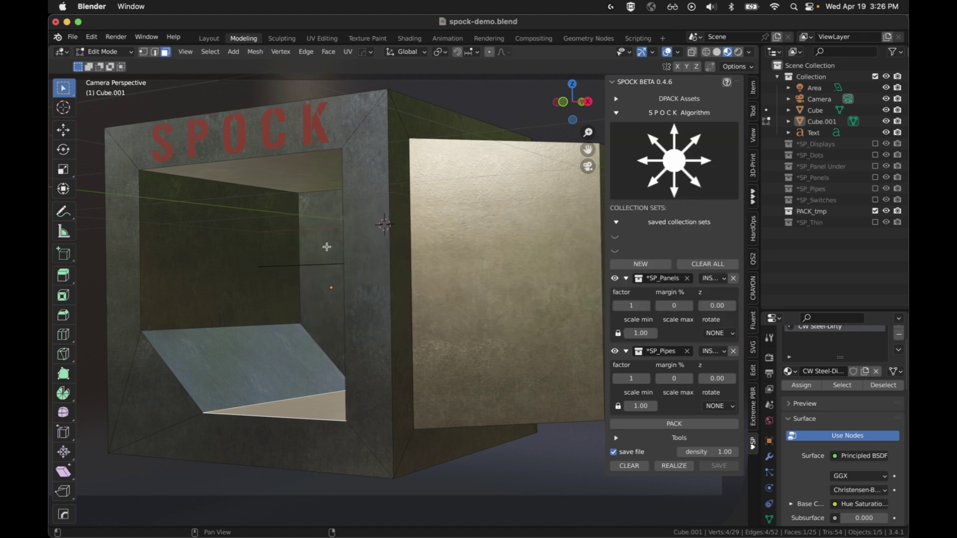
click(617, 113)
Step: Replace the old *SP_Pipes set with a fresh *SP_Pipes collection set in a widened sidebar
click(734, 270)
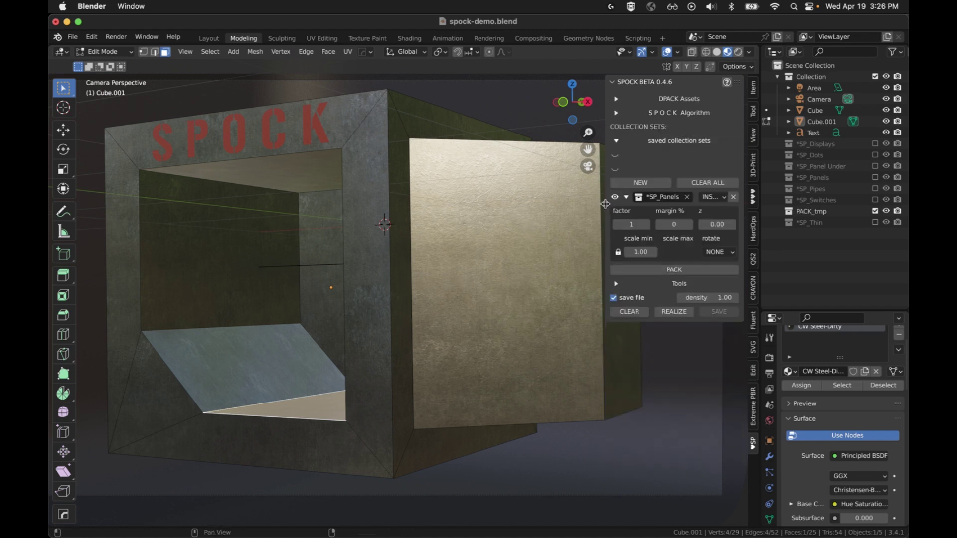
drag(605, 203, 566, 204)
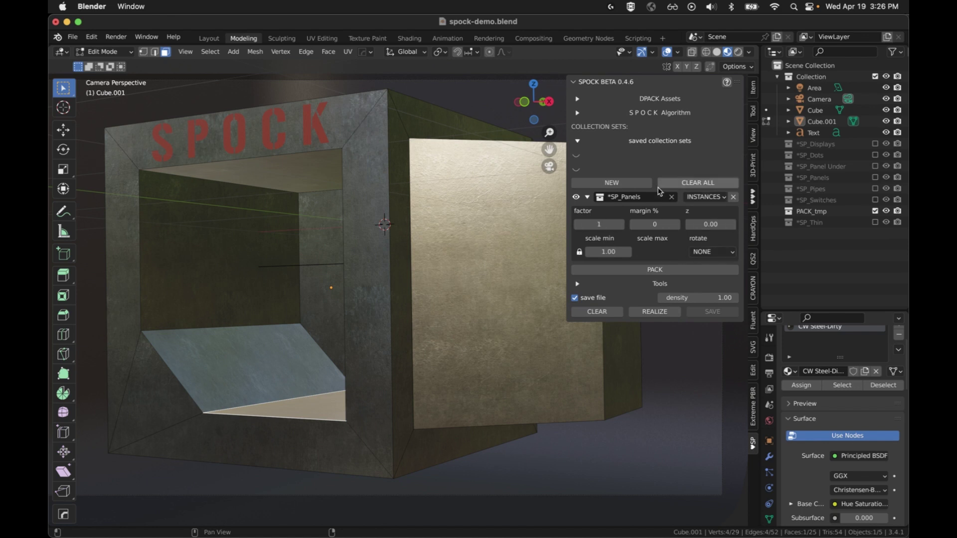
click(644, 184)
click(643, 270)
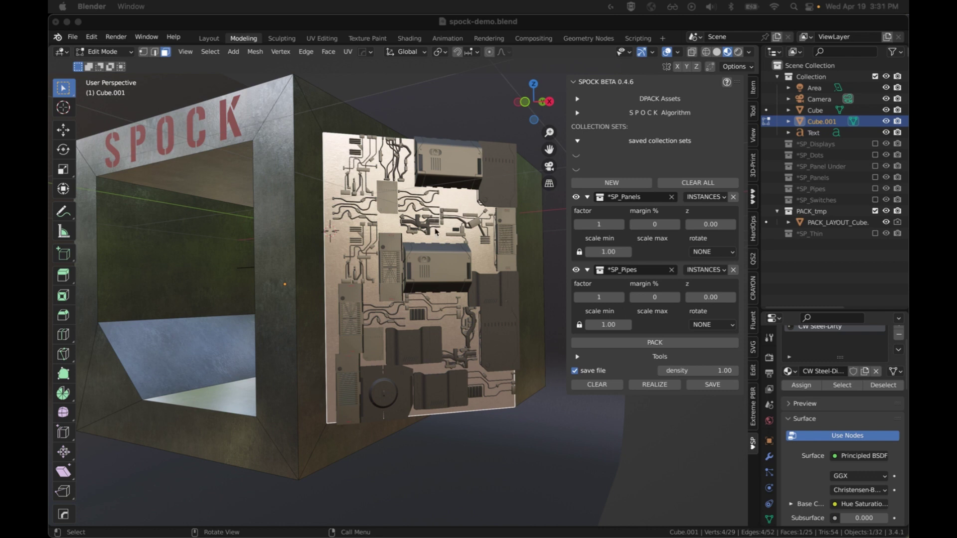
Step: Pack the cube face repeatedly until the panel-and-pipe layout looks good
click(623, 343)
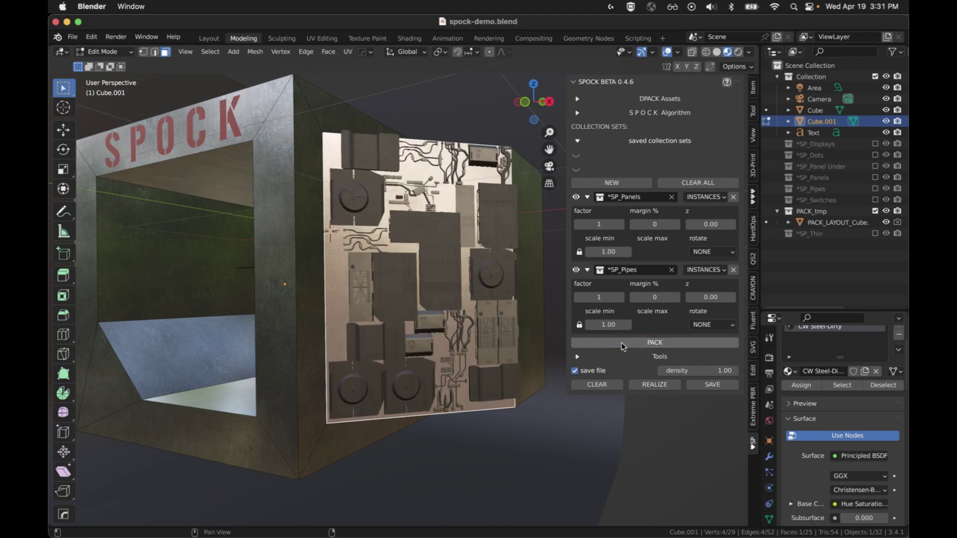
click(623, 343)
click(623, 343)
click(622, 344)
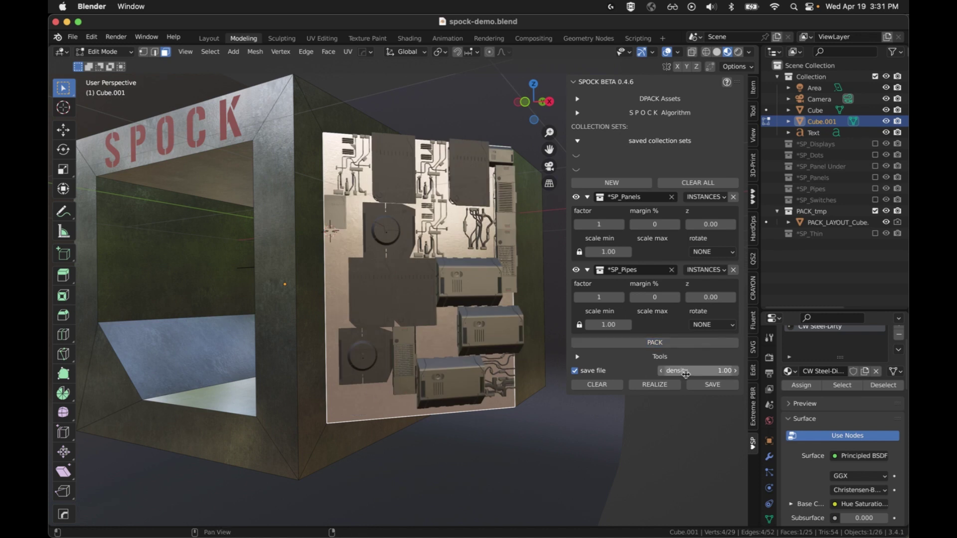
click(675, 343)
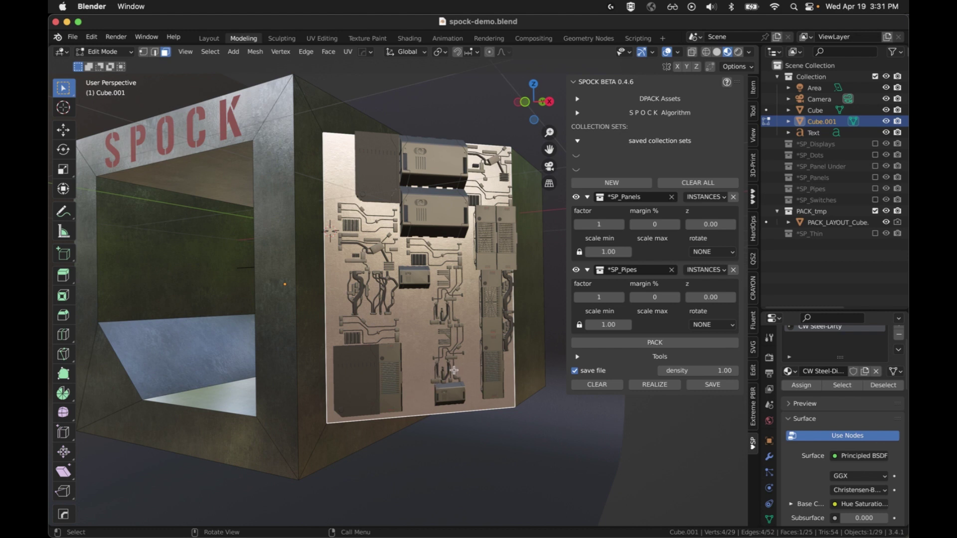
click(659, 343)
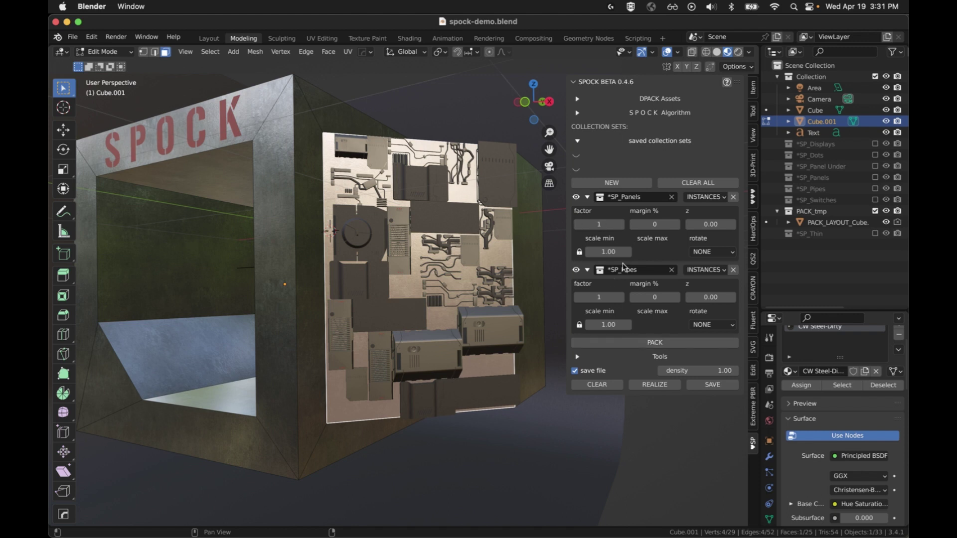
Step: Set the *SP_Pipes factor to 2 and repack the face a few times
click(608, 297)
key(Return)
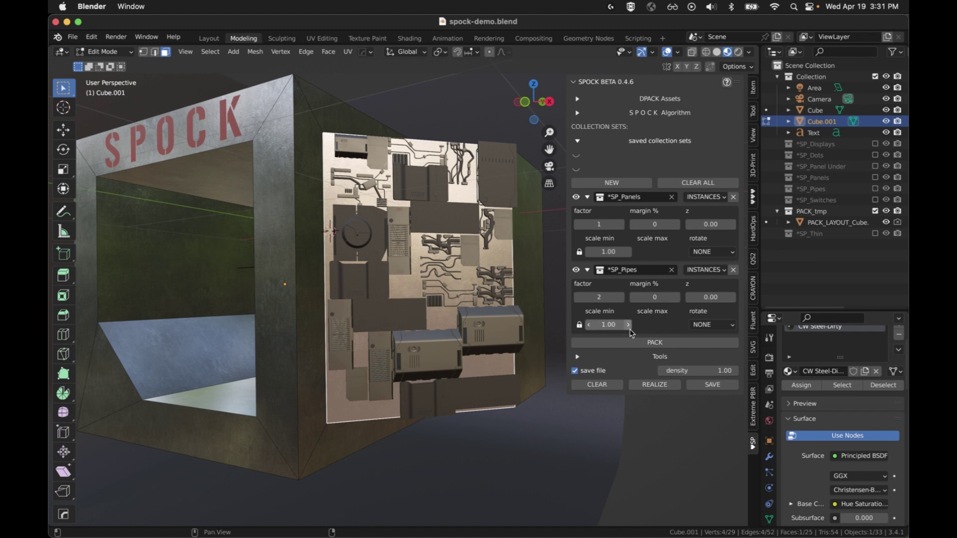
click(647, 343)
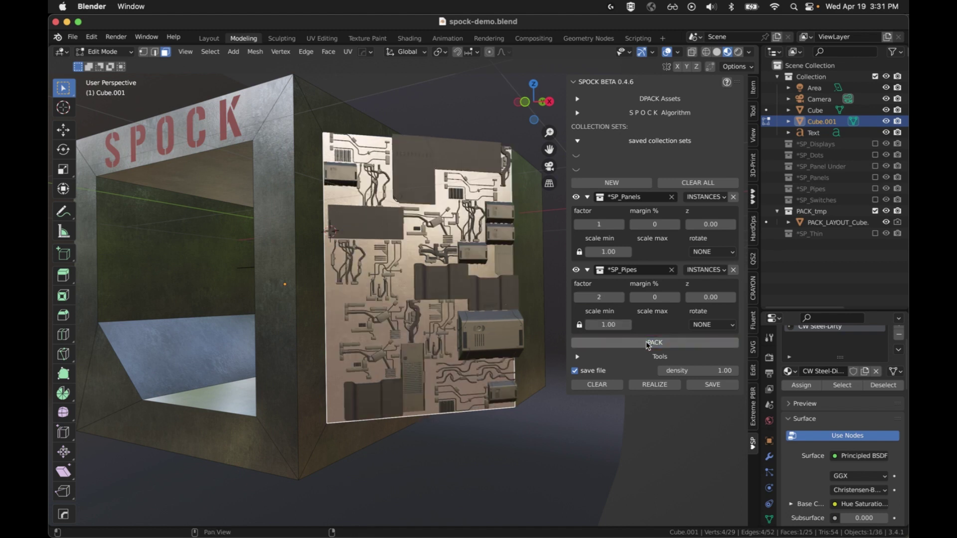
click(649, 343)
click(648, 343)
Step: Raise the *SP_Pipes factor to 10 and repack for denser pipe pieces
click(608, 299)
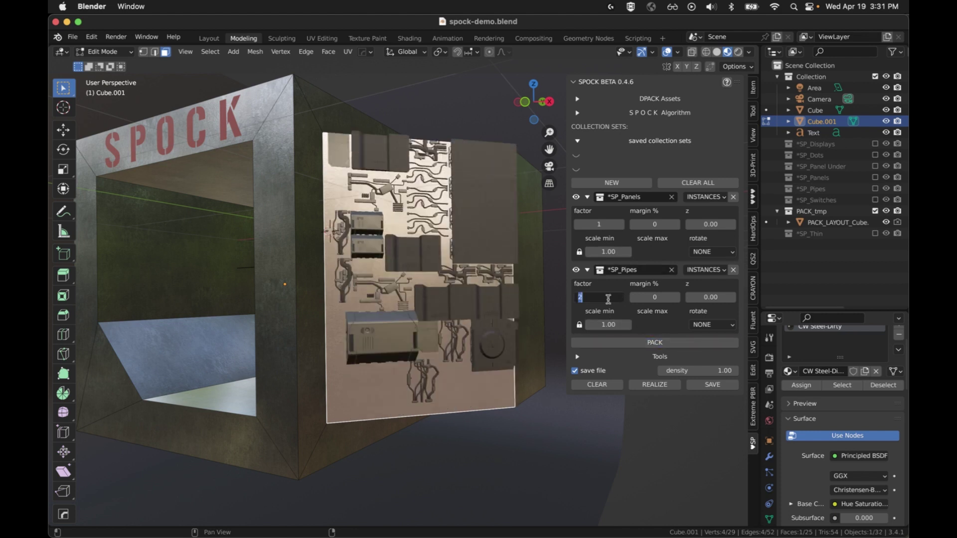
key(Return)
click(657, 342)
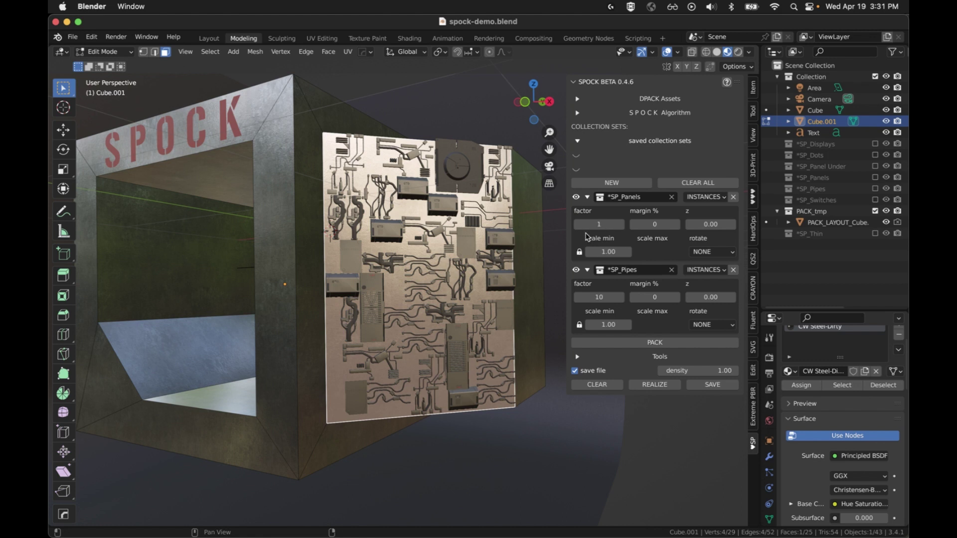
Step: Change the *SP_Panels collection set's placement mode from INSTANCES to HERO
click(705, 197)
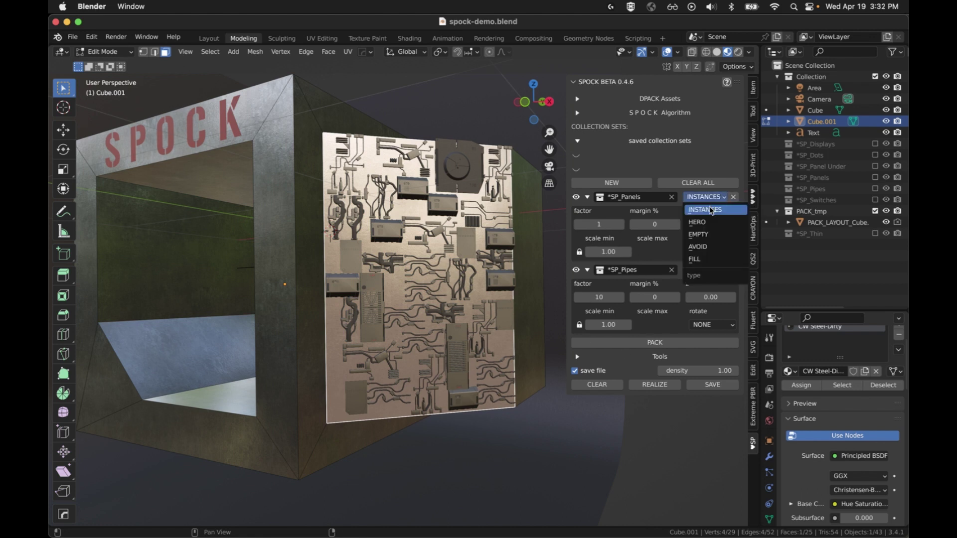
click(711, 226)
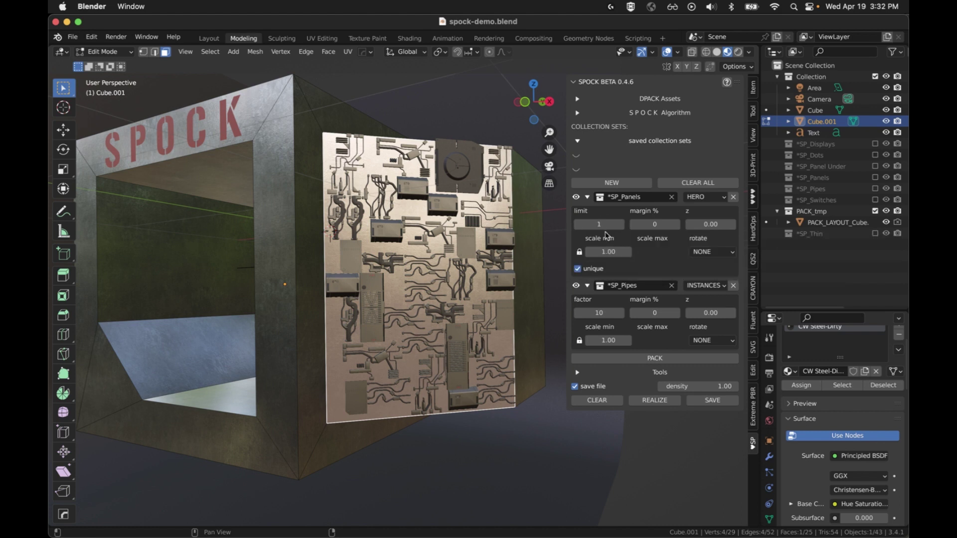
Step: Revert *SP_Panels to INSTANCES and add a third HERO set using *SP_Displays
click(705, 198)
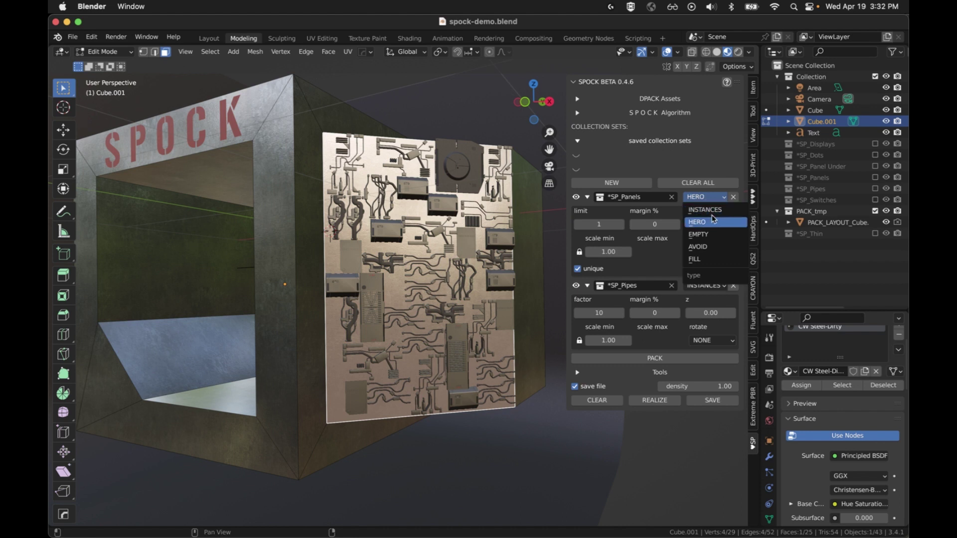
click(705, 210)
click(626, 182)
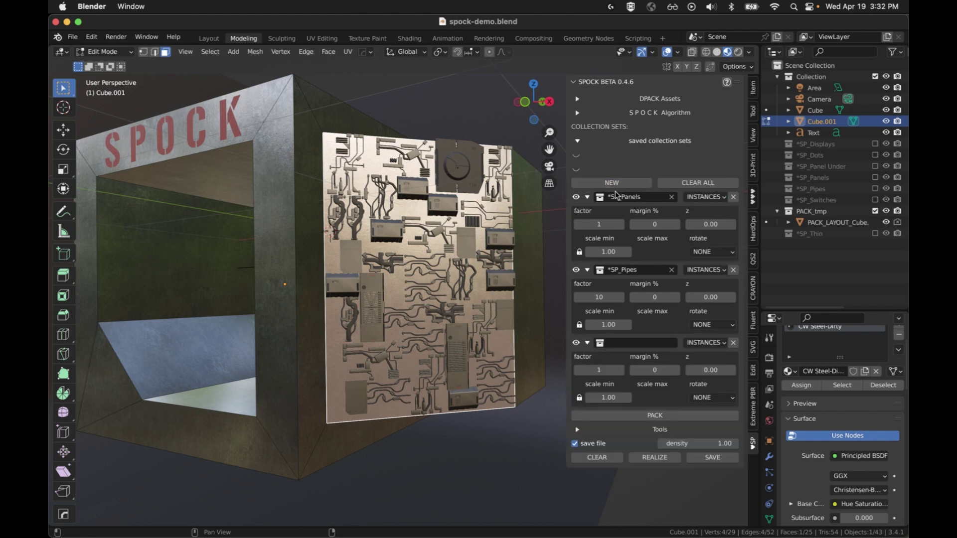
click(705, 343)
click(705, 368)
click(651, 344)
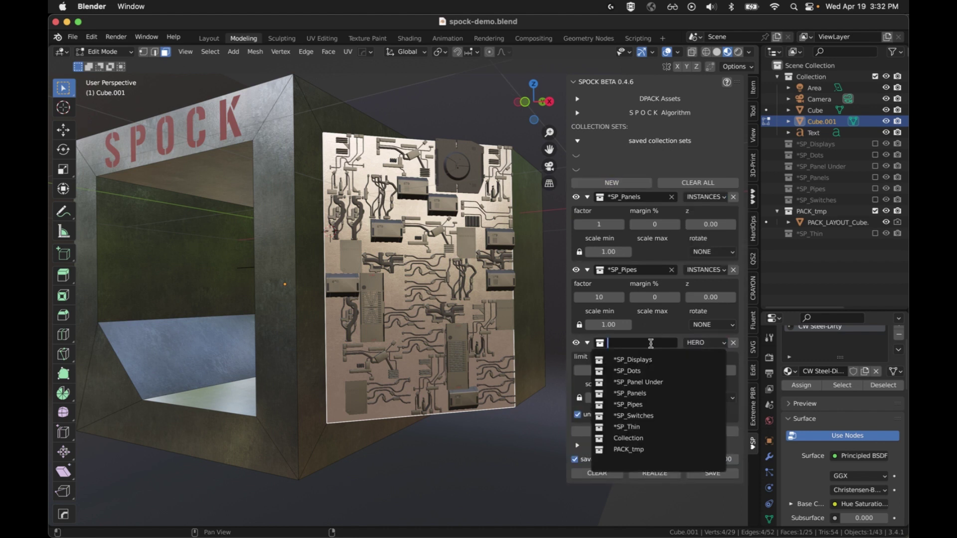
click(642, 363)
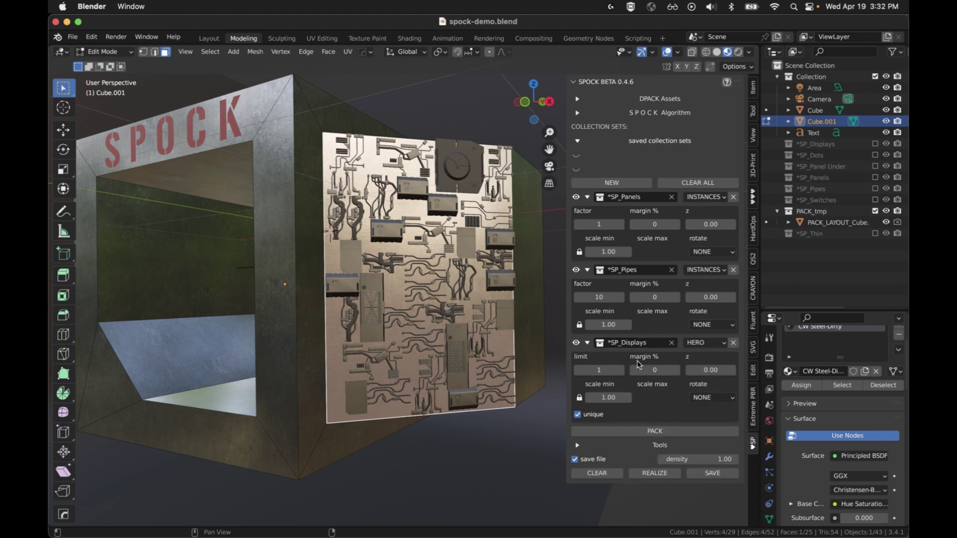
Step: Pack the face repeatedly until a large display screen sits on top
click(634, 429)
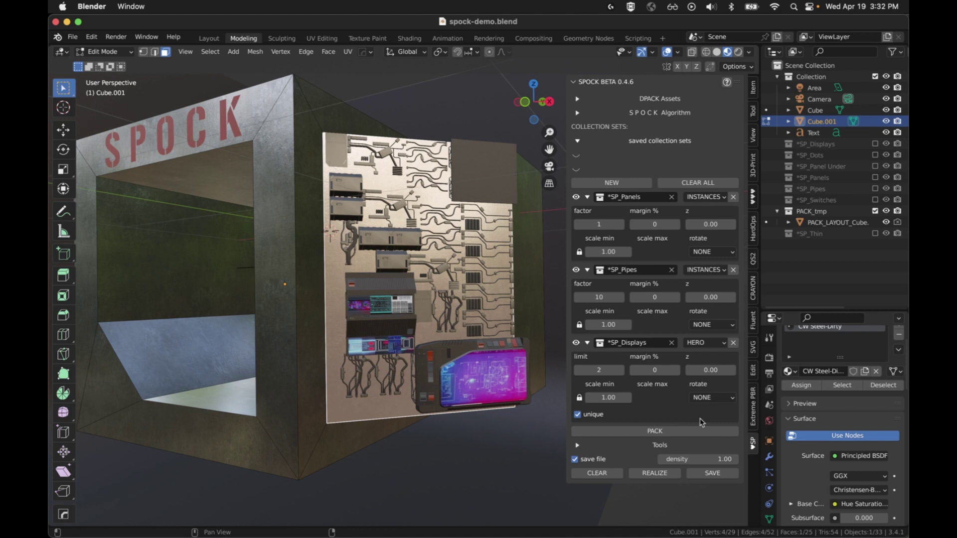
click(683, 431)
click(683, 431)
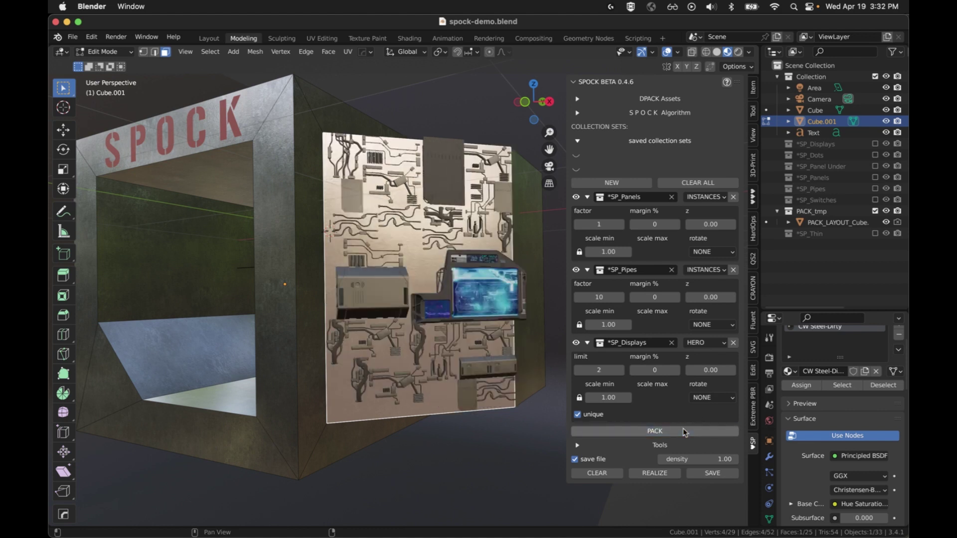
click(683, 431)
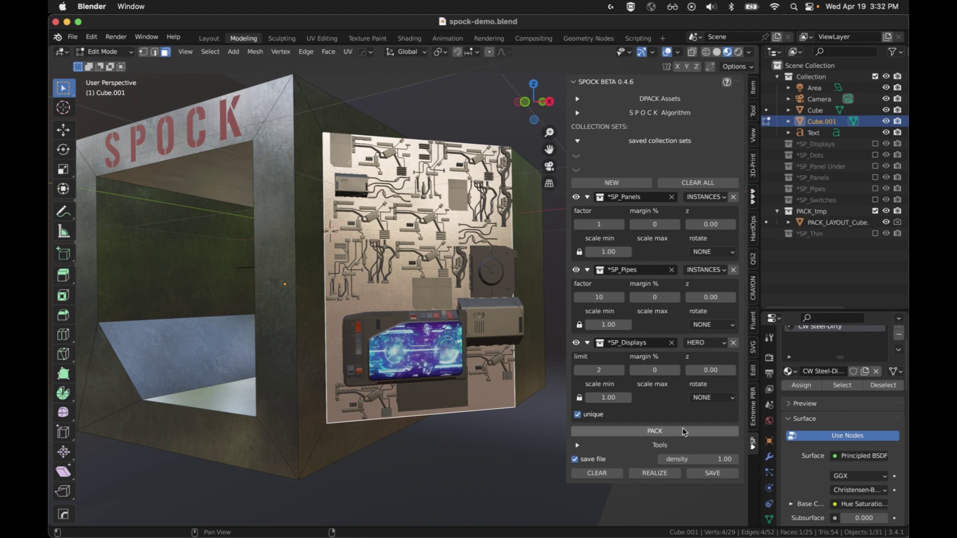
click(683, 430)
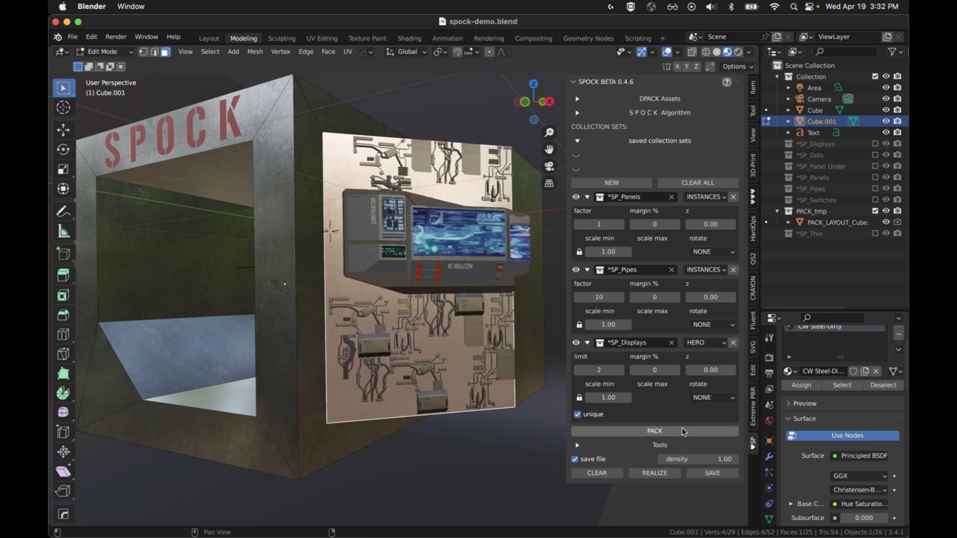
click(670, 431)
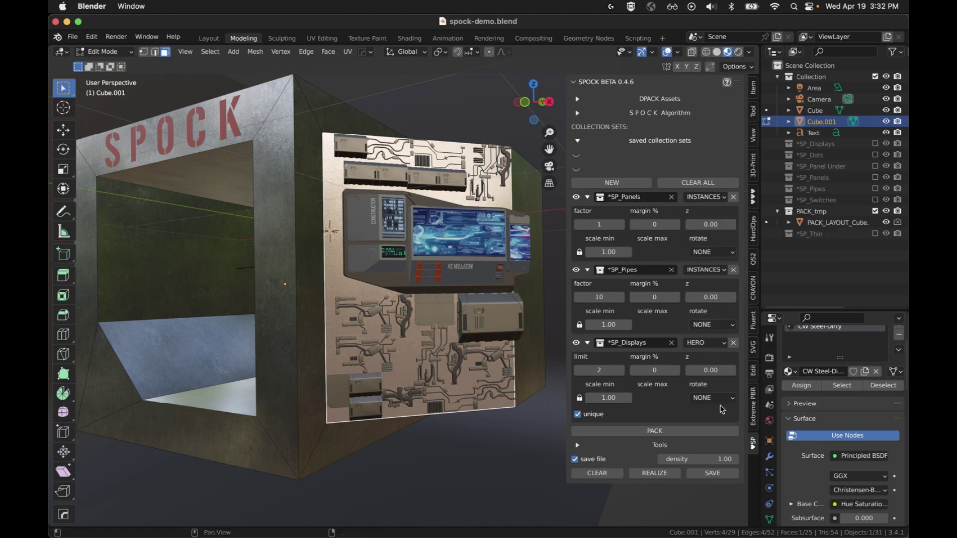
Step: Switch the *SP_Pipes set to FILL mode and repack the face twice
click(709, 270)
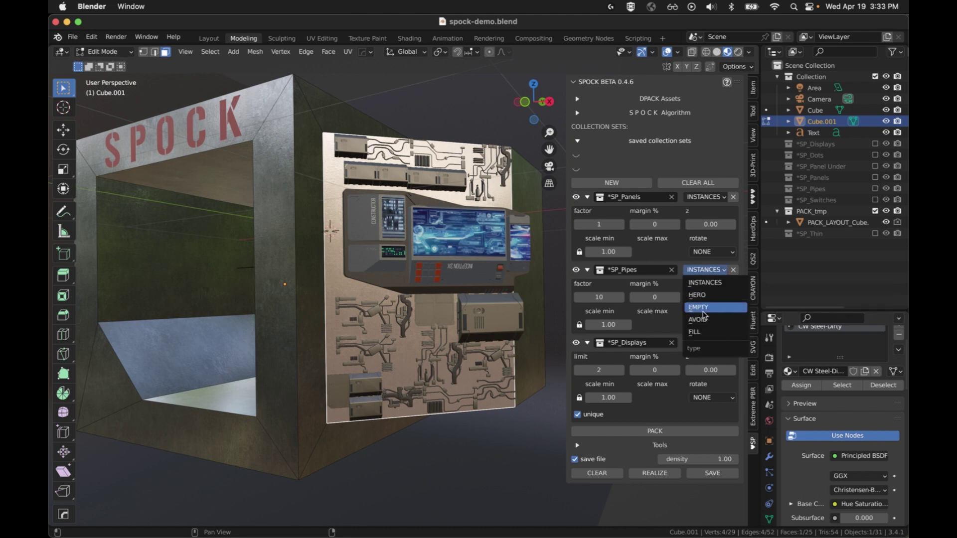
click(708, 334)
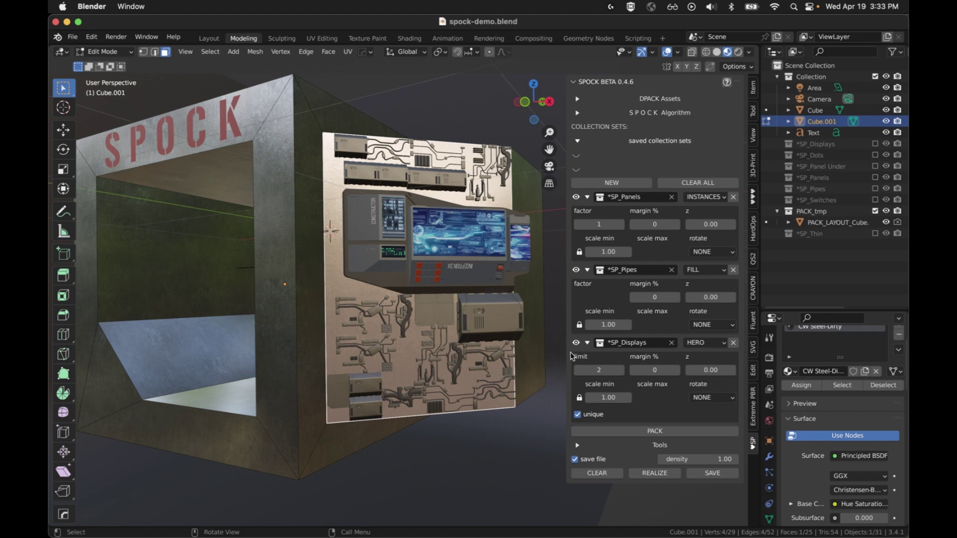
click(652, 433)
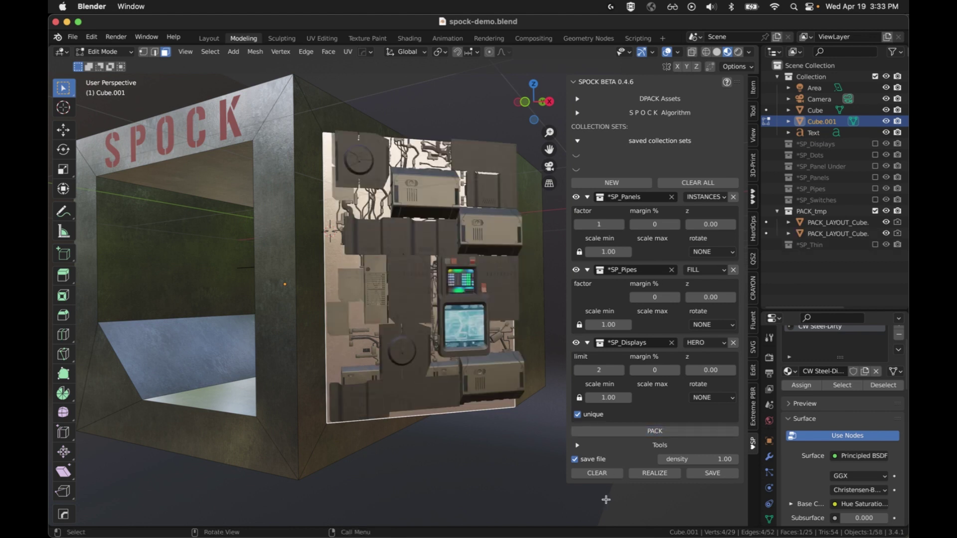
click(668, 433)
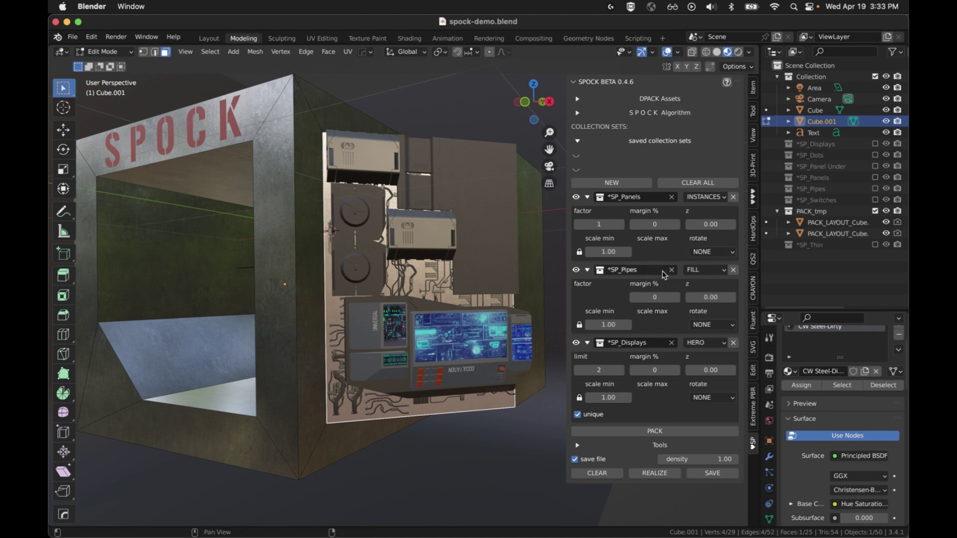
Step: Give the *SP_Panels set a 10% margin and repack the face three times
click(655, 224)
text(10)
key(Return)
click(677, 432)
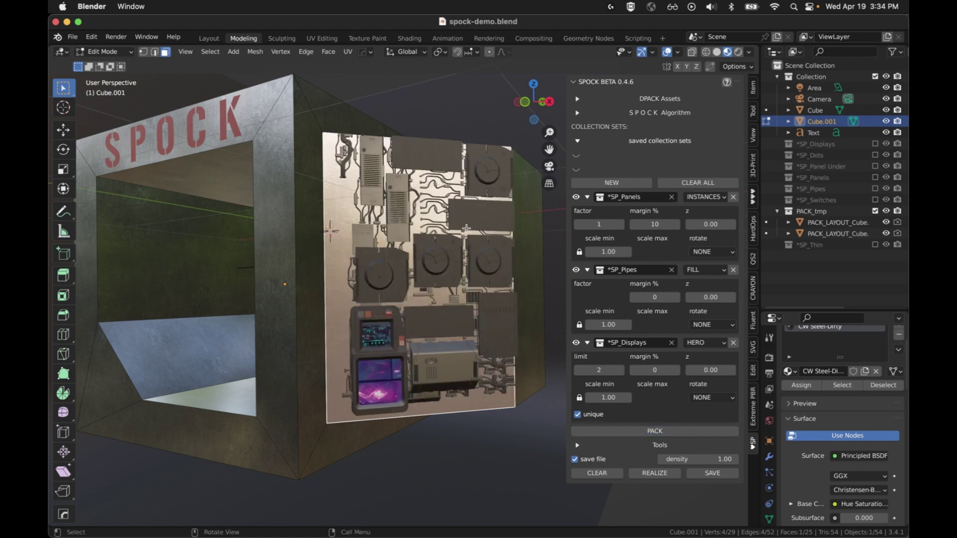
click(669, 432)
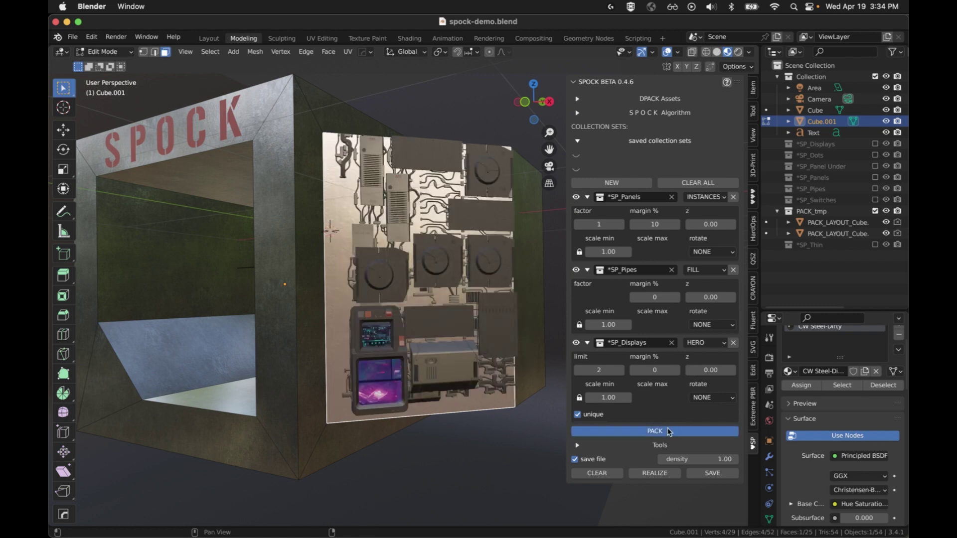
click(668, 431)
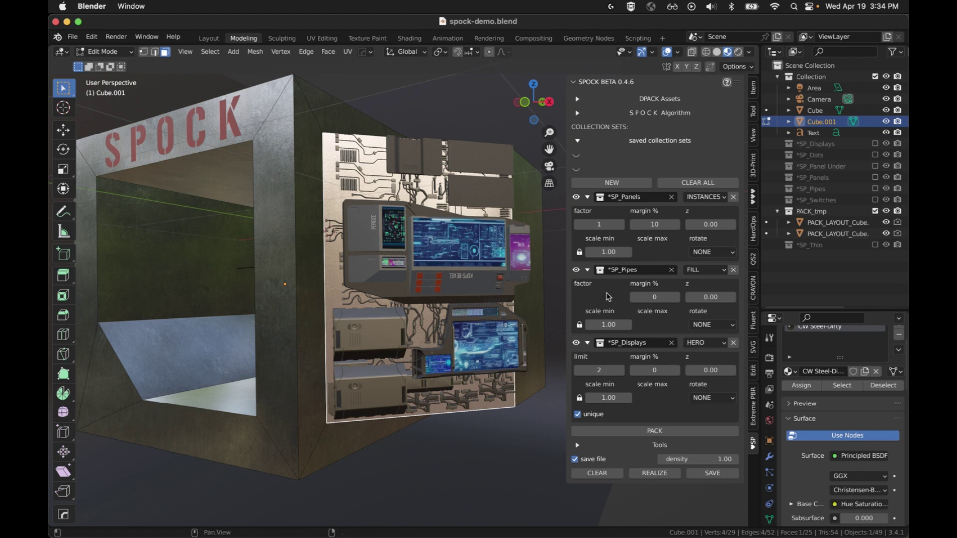
Step: Orbit to a side view of the cube and repack the face including the SP_Thin set
middle_drag(532, 354, 522, 283)
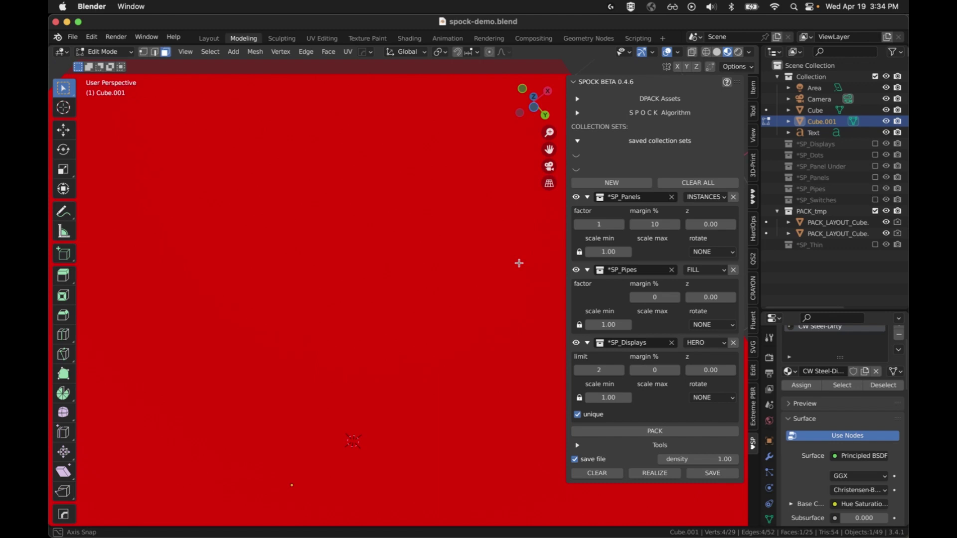
middle_drag(519, 263, 425, 158)
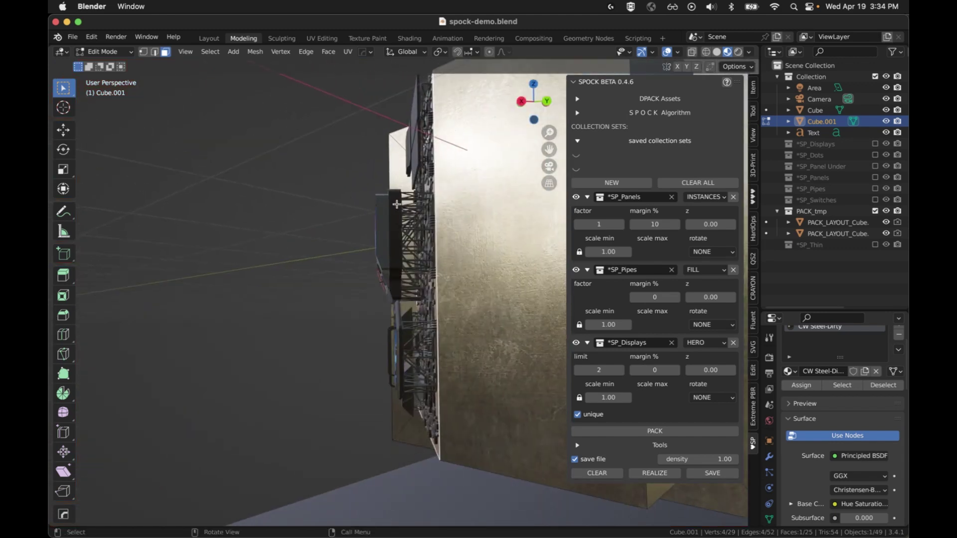
middle_drag(424, 251, 418, 284)
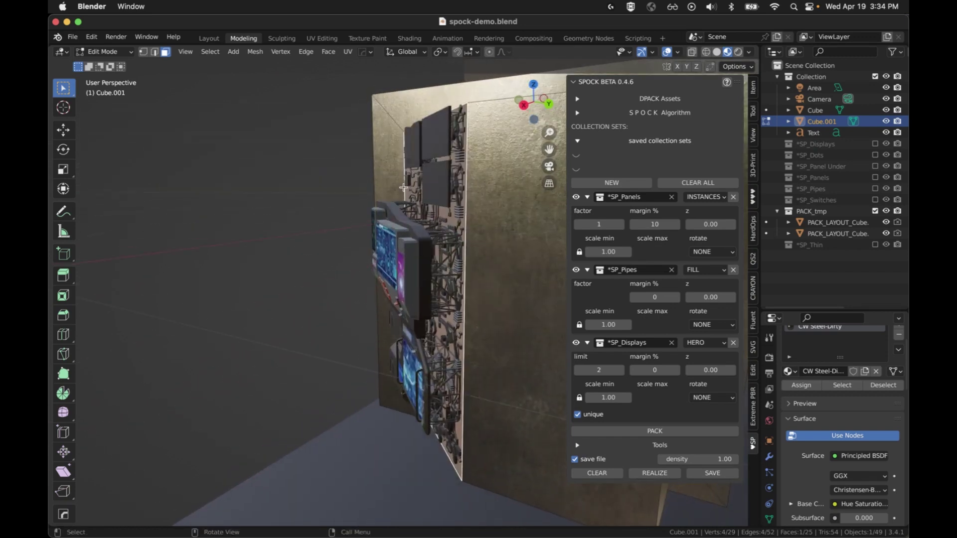
middle_drag(476, 216, 462, 235)
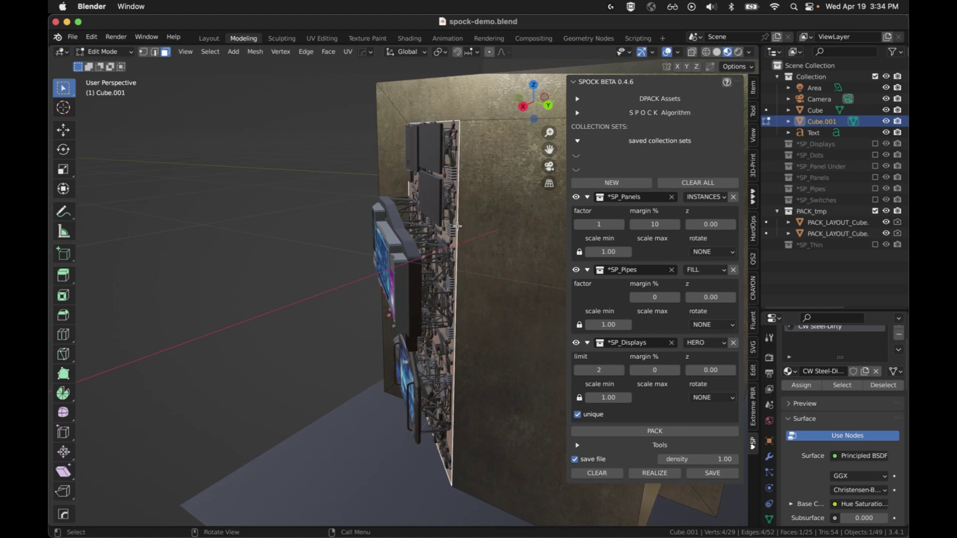
scroll(606, 369, down, 2)
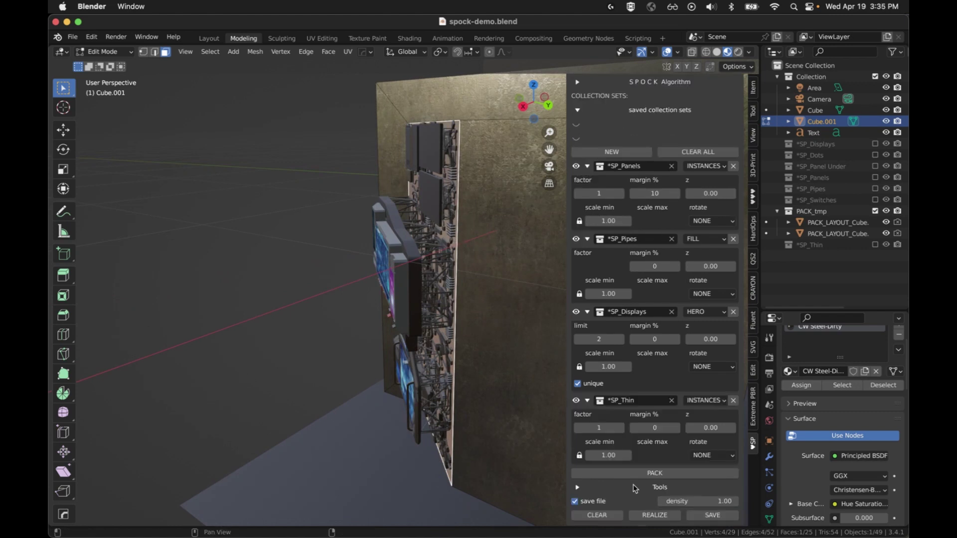
click(668, 471)
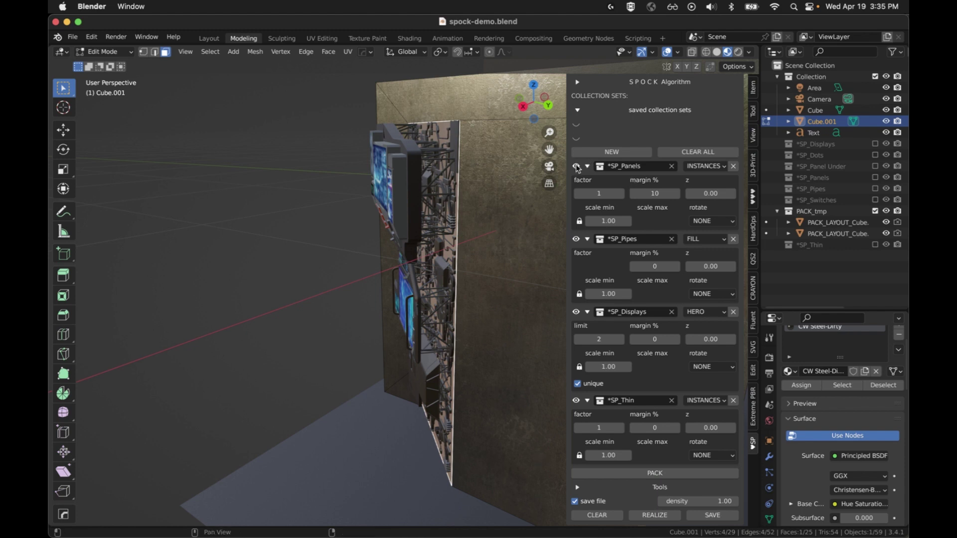
Step: Switch off the SP_Panels, SP_Pipes and SP_Displays sets and inspect the thin-strip pattern
drag(577, 168, 575, 269)
drag(577, 310, 578, 336)
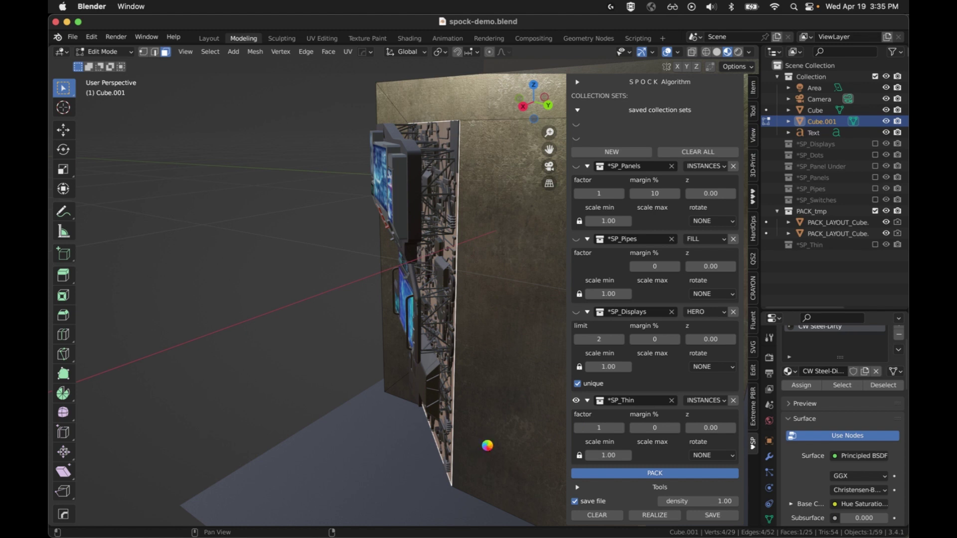
middle_drag(487, 446, 491, 321)
Step: Raise the SP_Thin z offset to 0.10 and repack to see the lifted strips
click(710, 428)
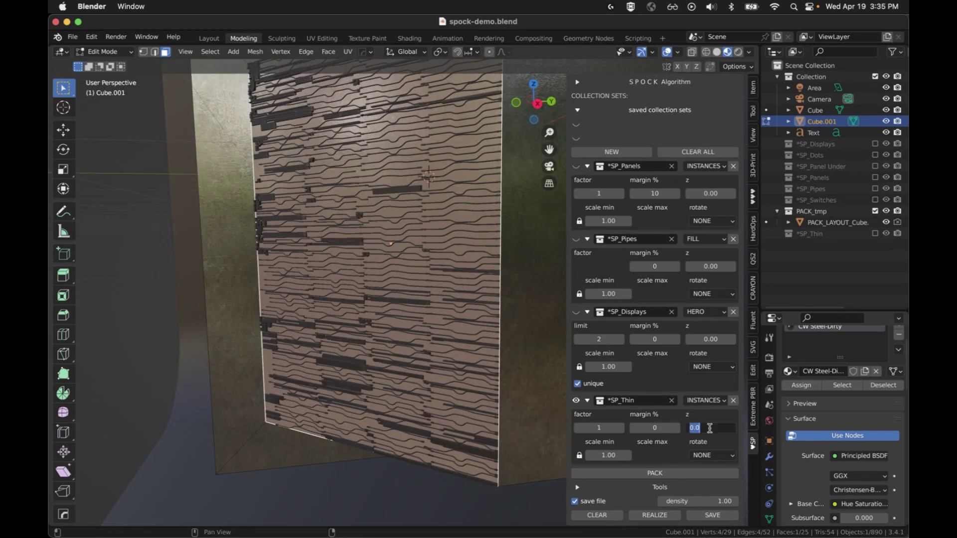
text(0.1)
key(Return)
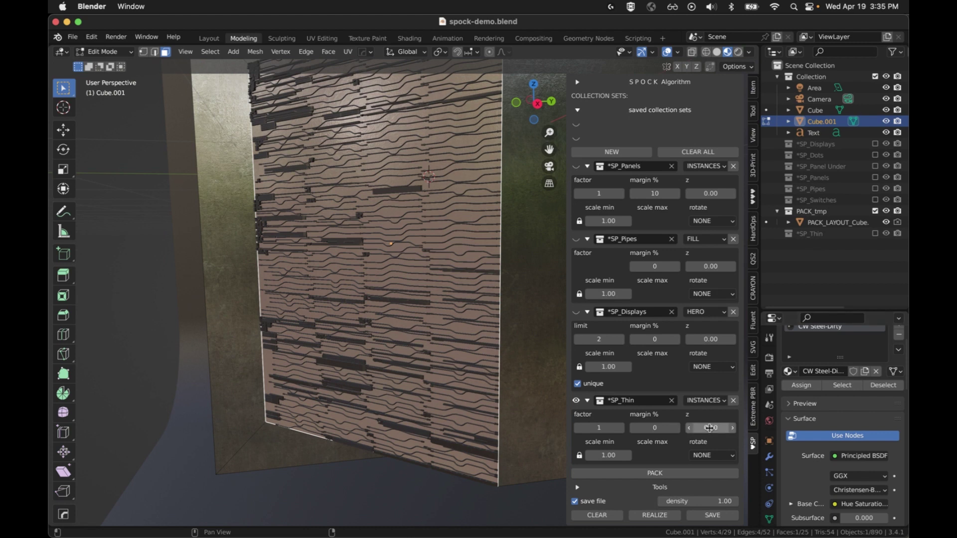
click(653, 476)
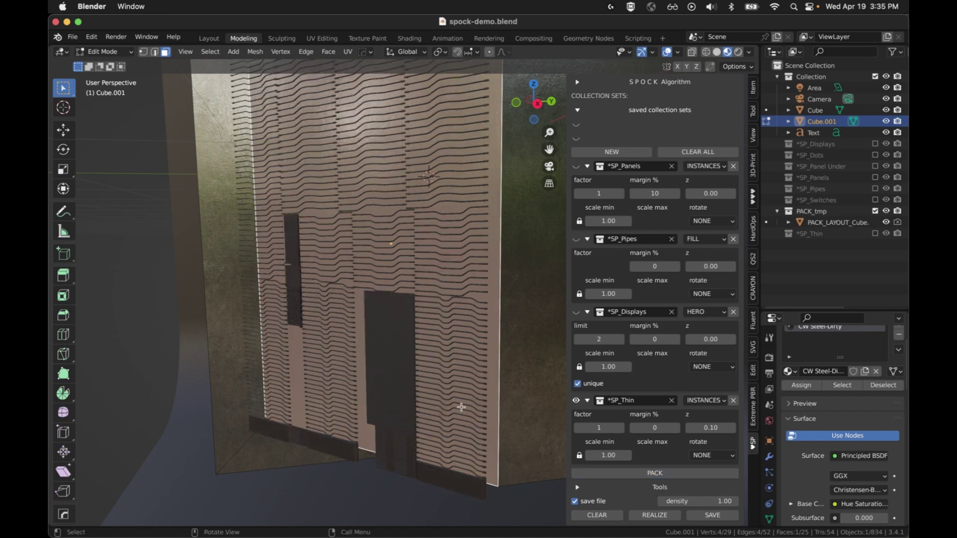
middle_drag(460, 406, 379, 344)
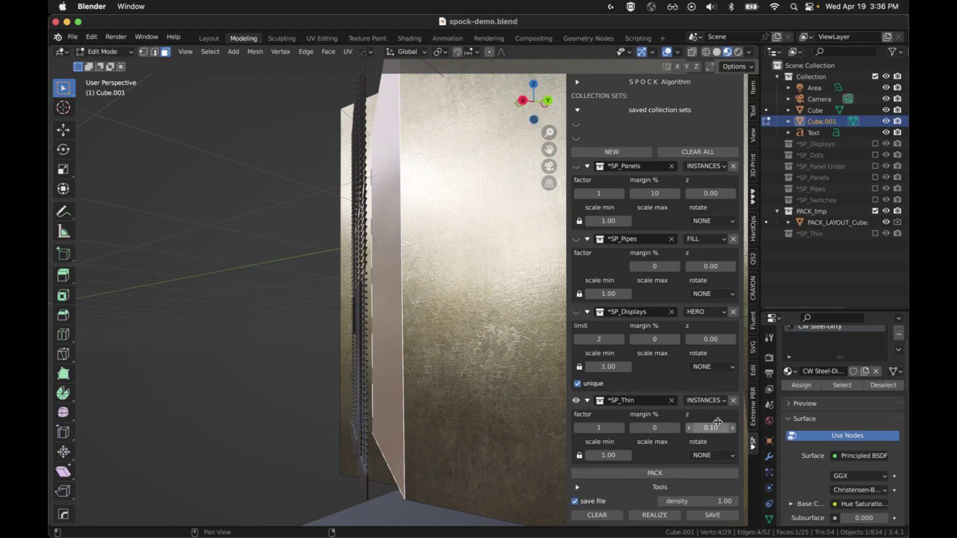
Step: Revert the SP_Thin z offset to 0.00 and repack the face with panels
key(ctrl+z)
mouse_move(554, 399)
middle_down()
mouse_move(483, 391)
mouse_move(549, 409)
middle_up()
scroll(483, 391, up, 3)
click(673, 473)
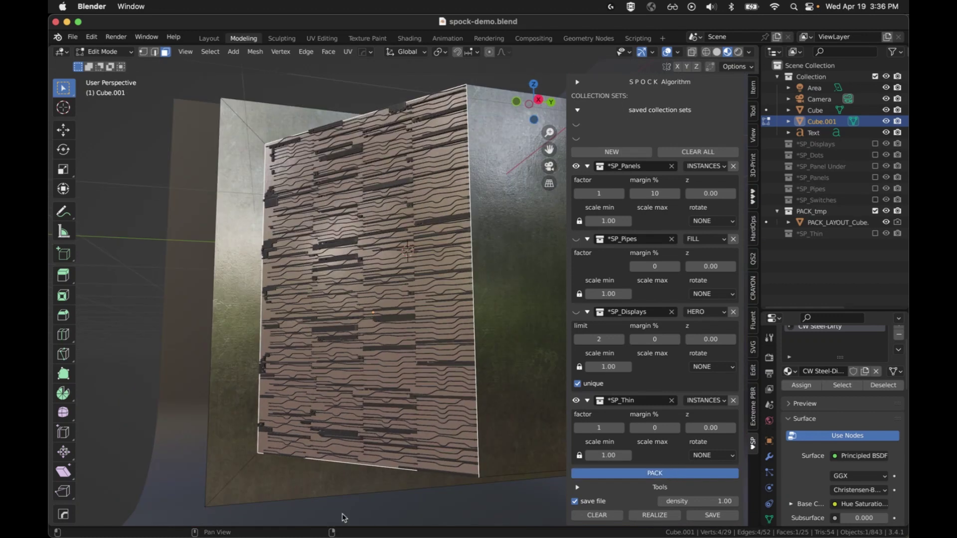
middle_drag(397, 381, 442, 391)
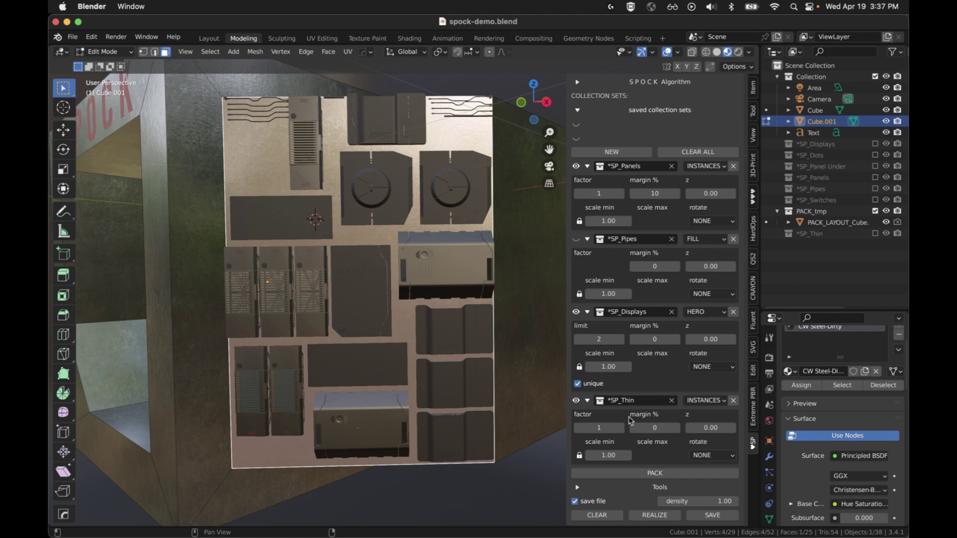
Step: Keep *SP_Displays on HERO, set its rotation to 180 and repack the face twice
click(642, 476)
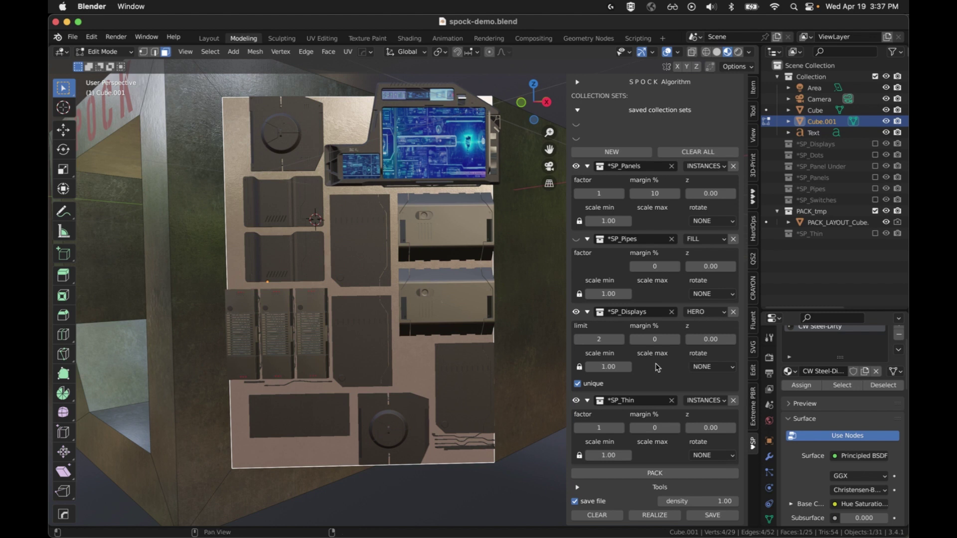
click(704, 313)
click(697, 337)
click(713, 368)
click(701, 429)
click(631, 475)
click(630, 474)
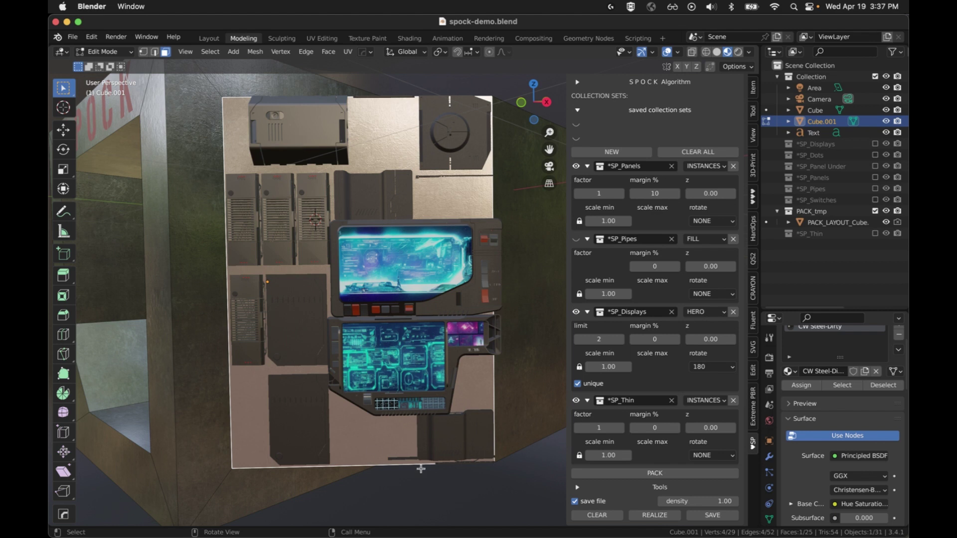
Step: Allow 0/90/180/270 rotations for SP_Panels and SP_Thin, then repack twice
click(720, 223)
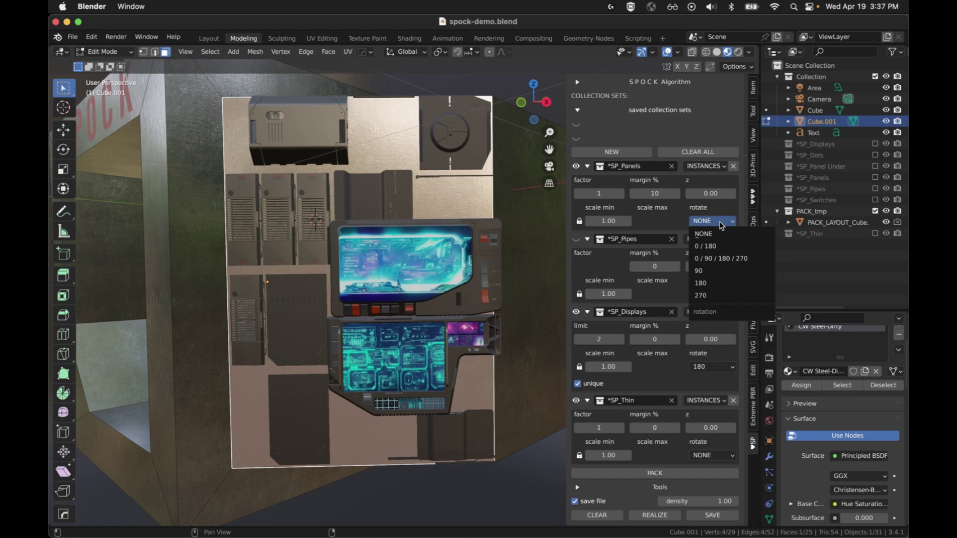
click(733, 259)
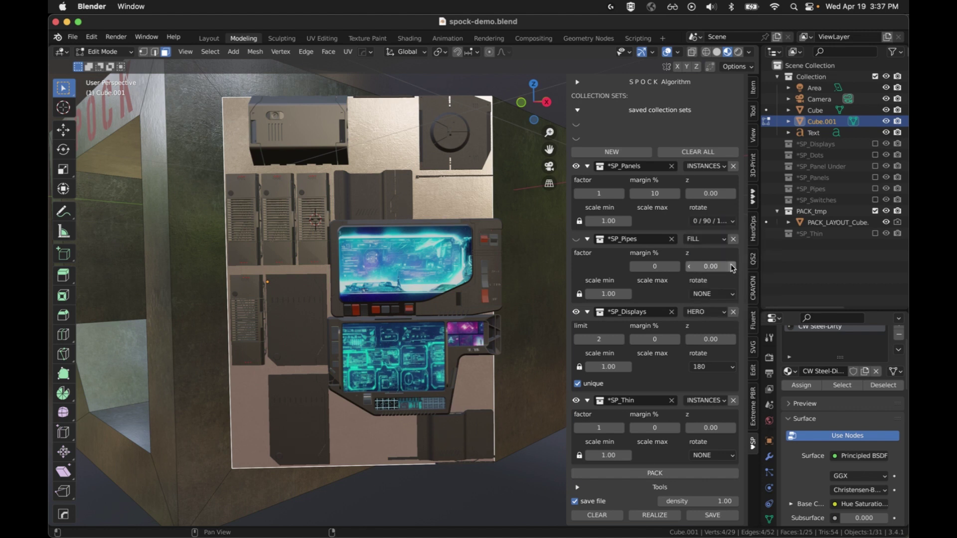
click(719, 456)
click(718, 423)
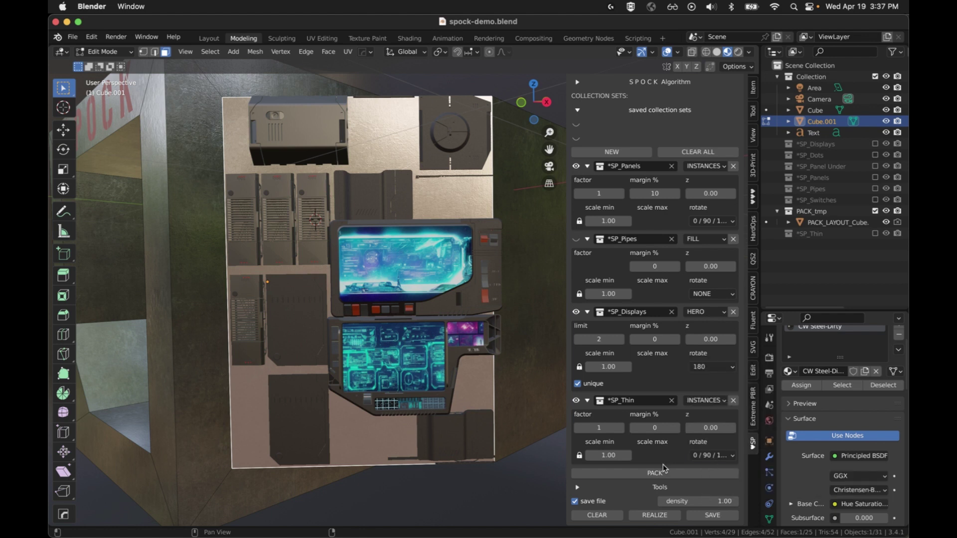
click(663, 474)
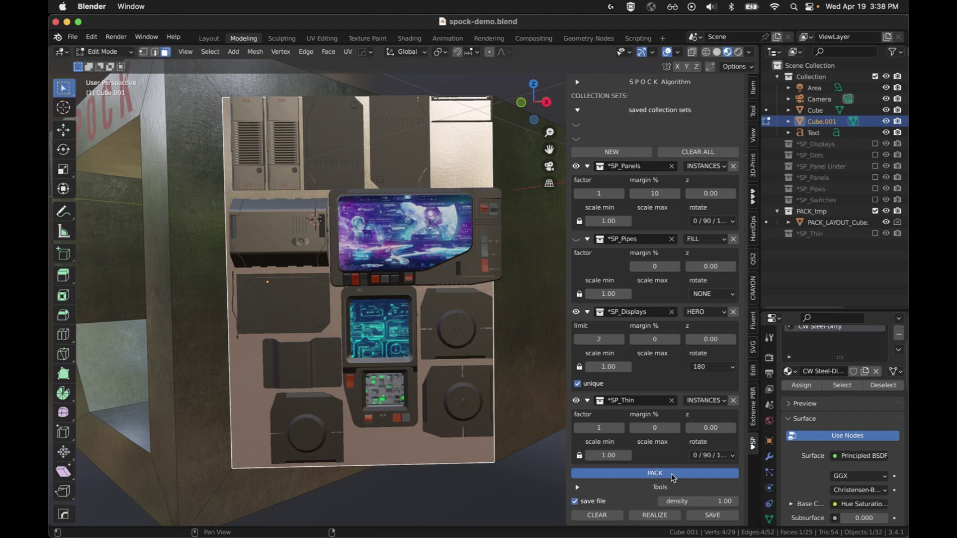
key(shift+p)
key(shift+p)
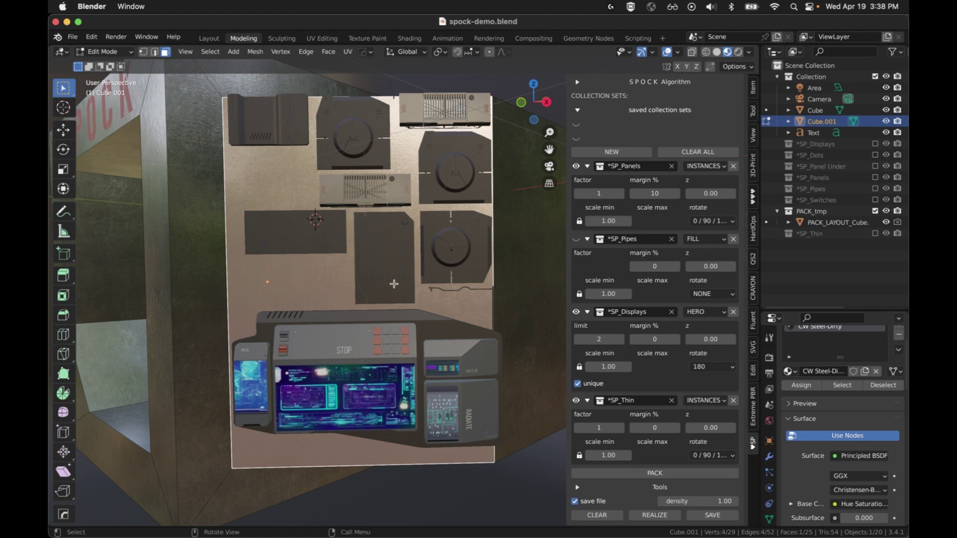
Step: Set the SP_Panels minimum scale to 0.50 and repack the face
middle_drag(393, 282, 470, 301)
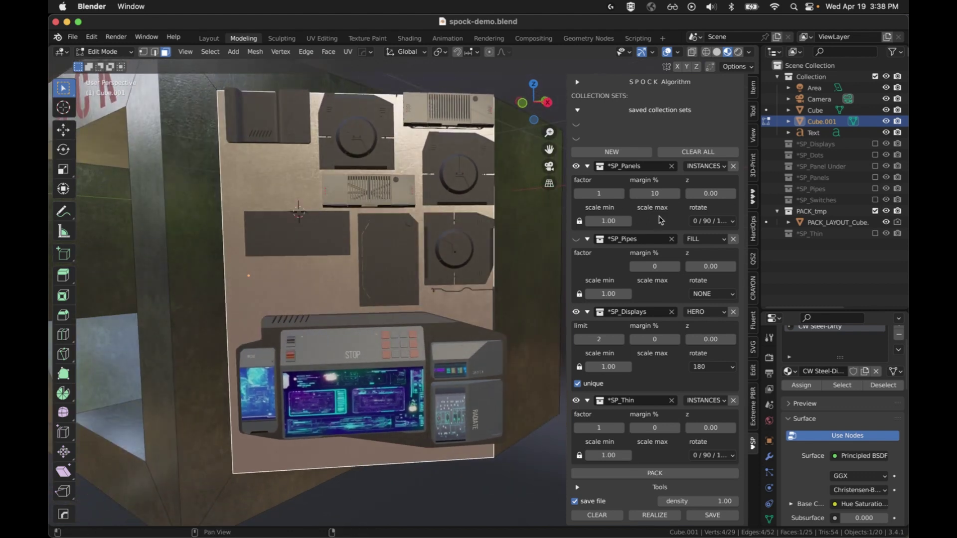
click(609, 221)
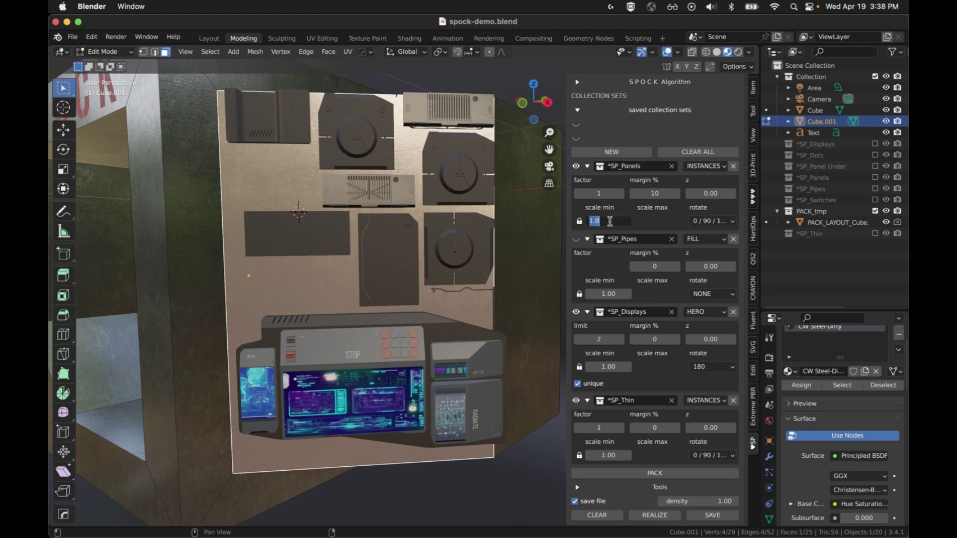
text(.5)
key(Return)
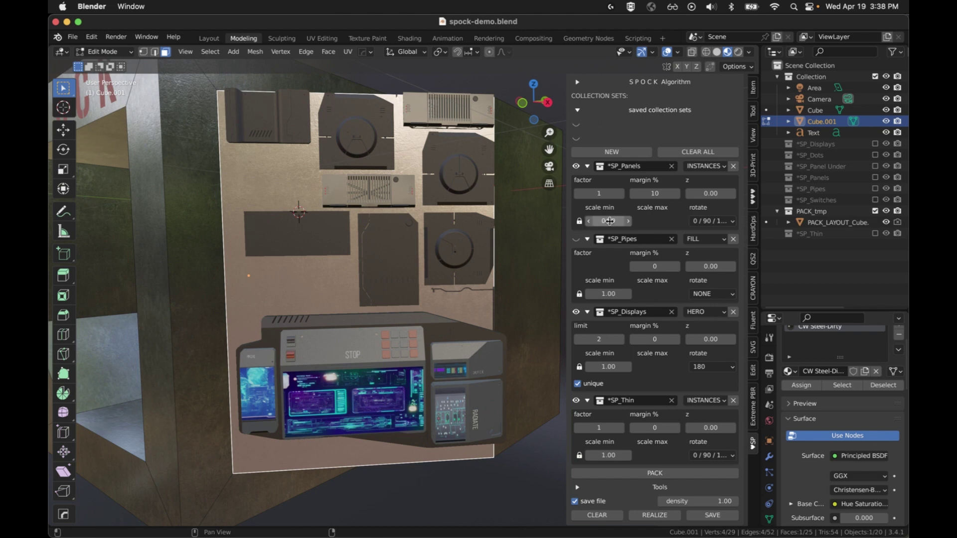
click(660, 471)
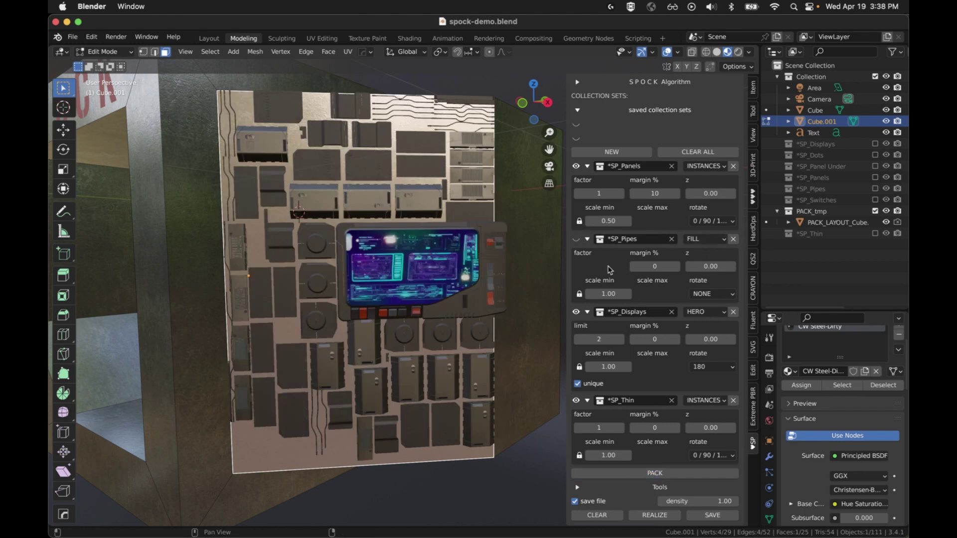
Step: Unlock the scale range, set SP_Panels maximum scale to 1.50 and repack
click(579, 221)
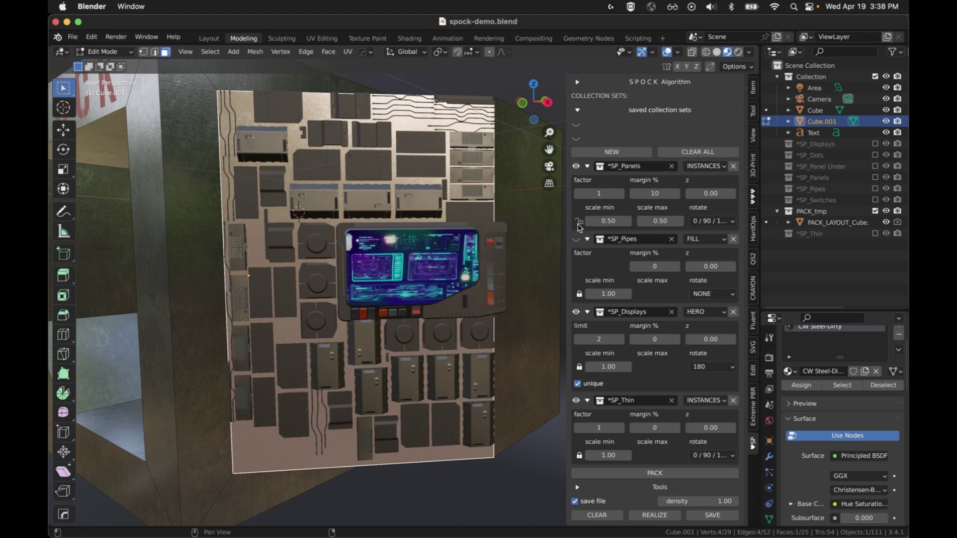
click(653, 221)
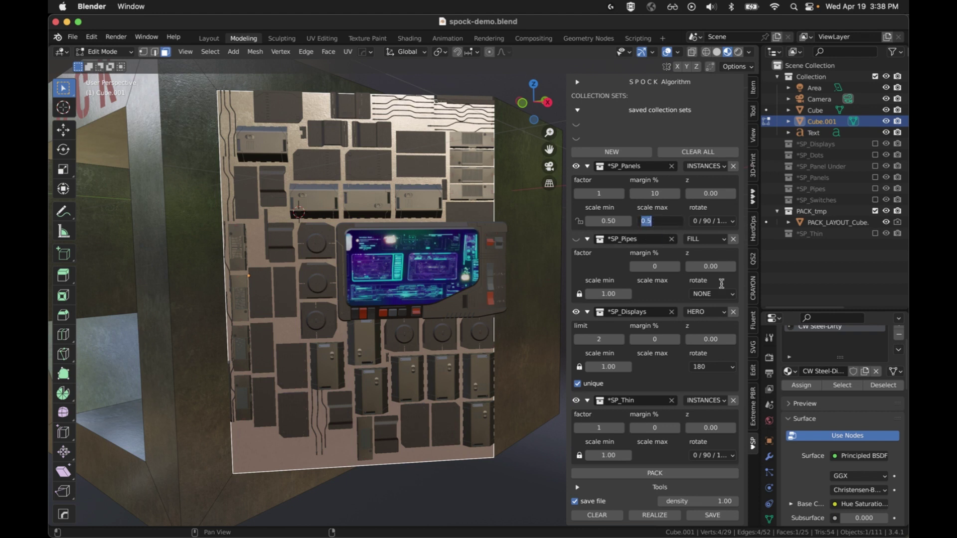
text(1)
key(Return)
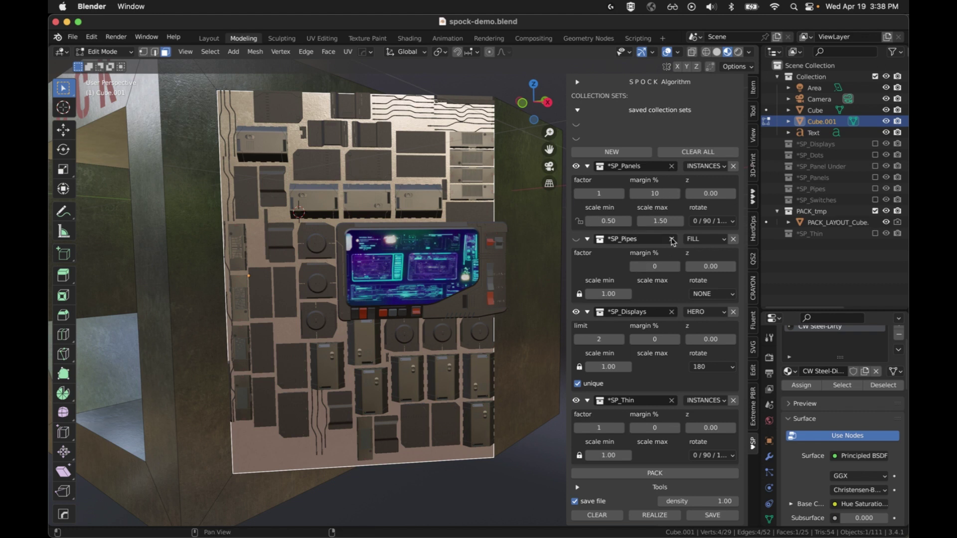
click(658, 472)
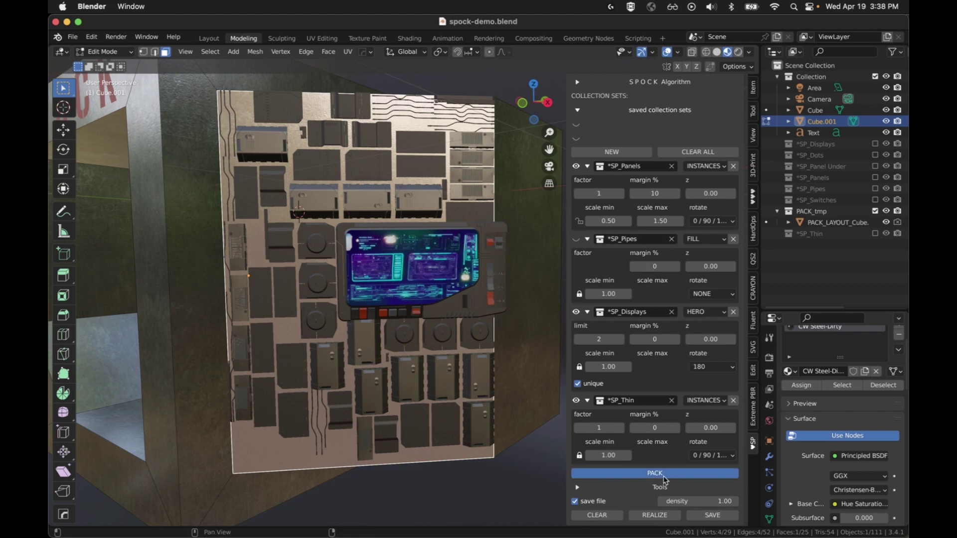
click(665, 479)
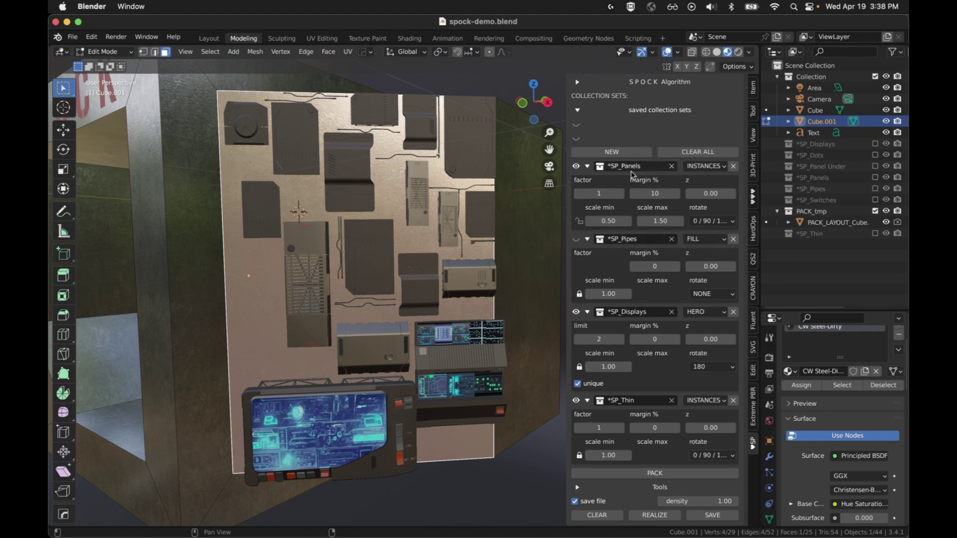
click(717, 166)
Step: Remove the displays, pipes and thin sets and repack with only *SP_Panels
click(733, 313)
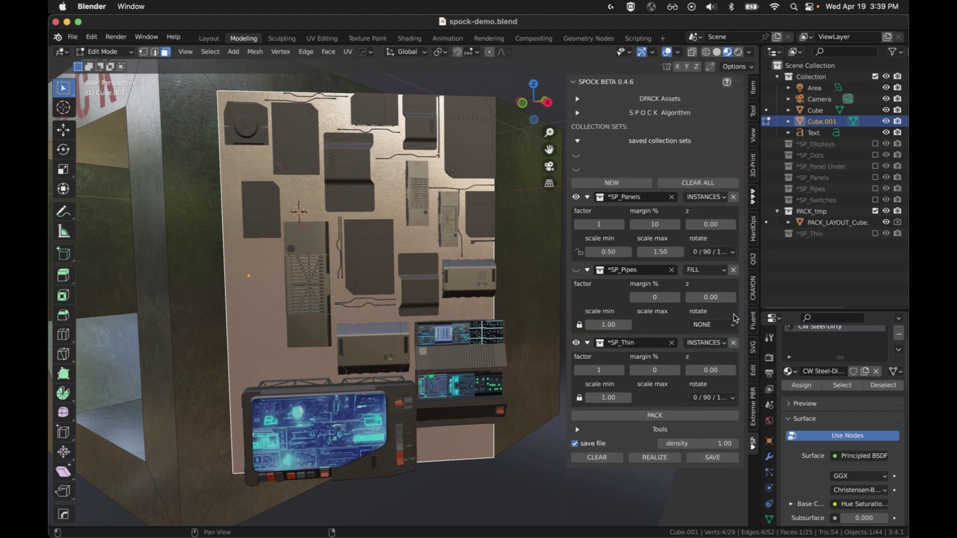
click(733, 269)
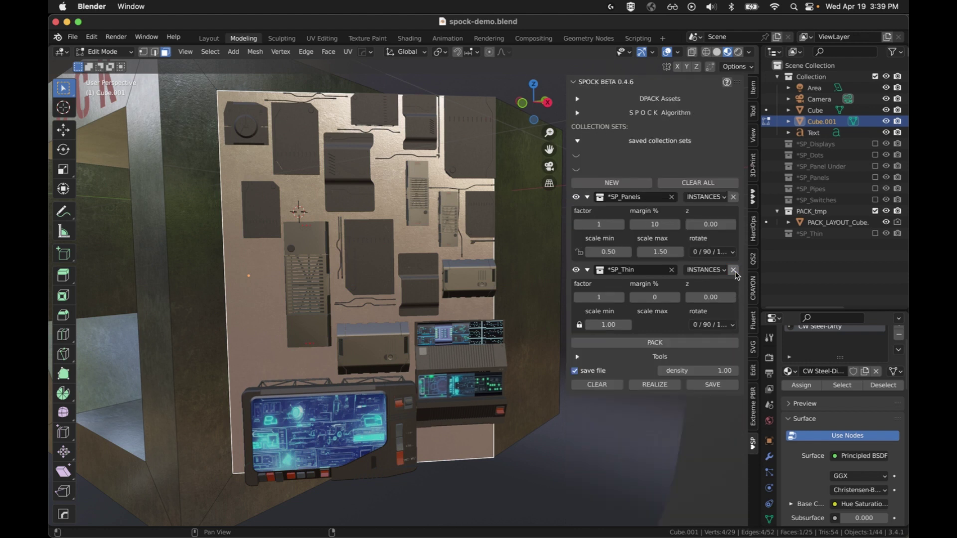
click(734, 270)
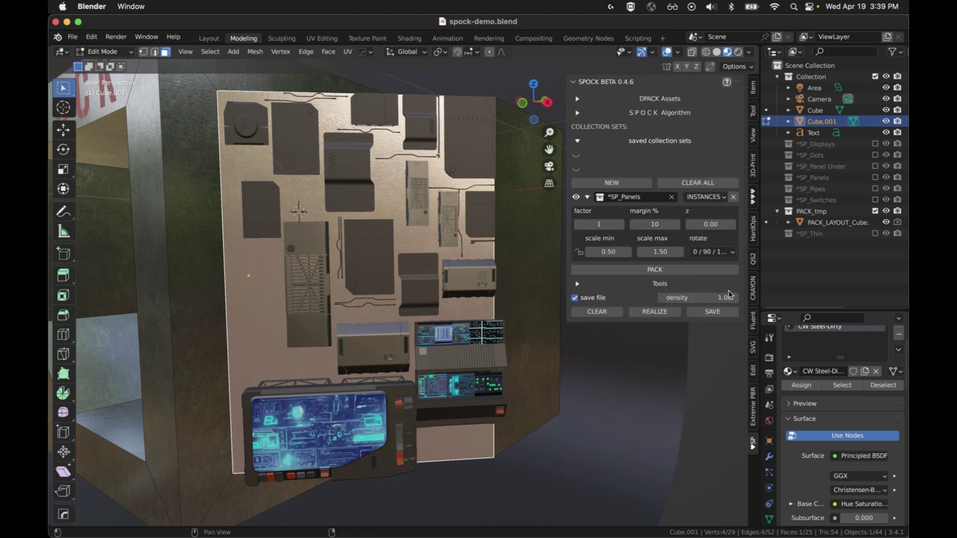
click(660, 270)
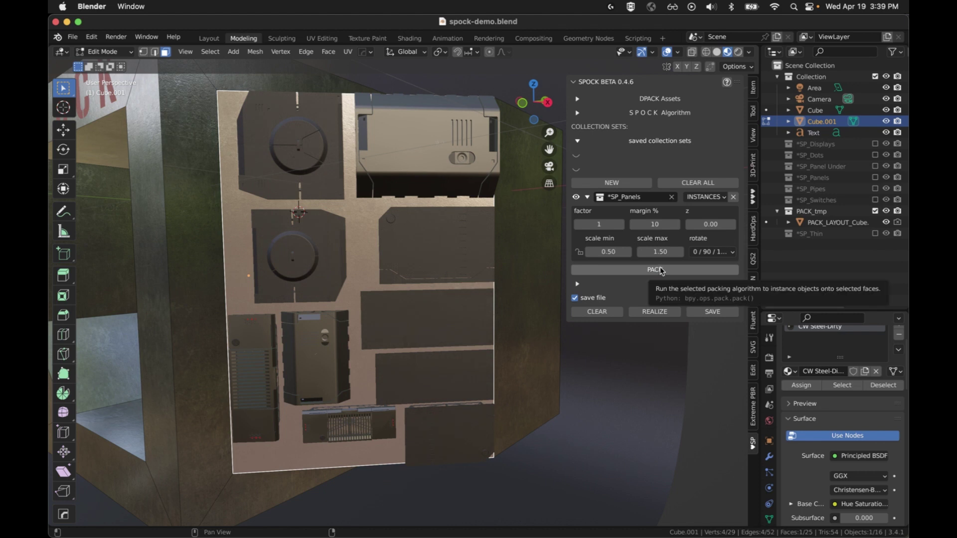
Step: Set the *SP_Panels margin to 0 and repack the face
click(658, 227)
text(0)
key(Return)
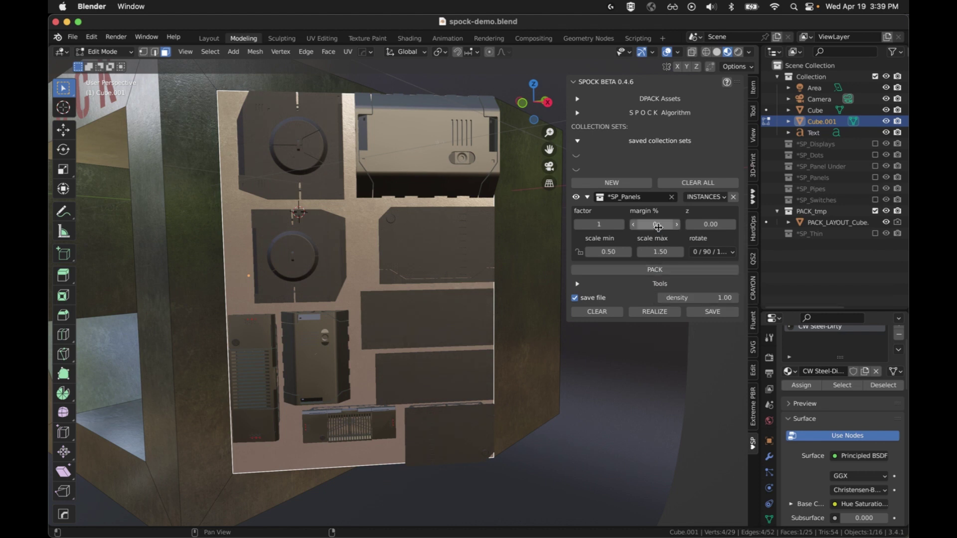
click(668, 269)
Step: Set the *SP_Panels maximum scale to 0.50 and repack the smaller panels
click(661, 250)
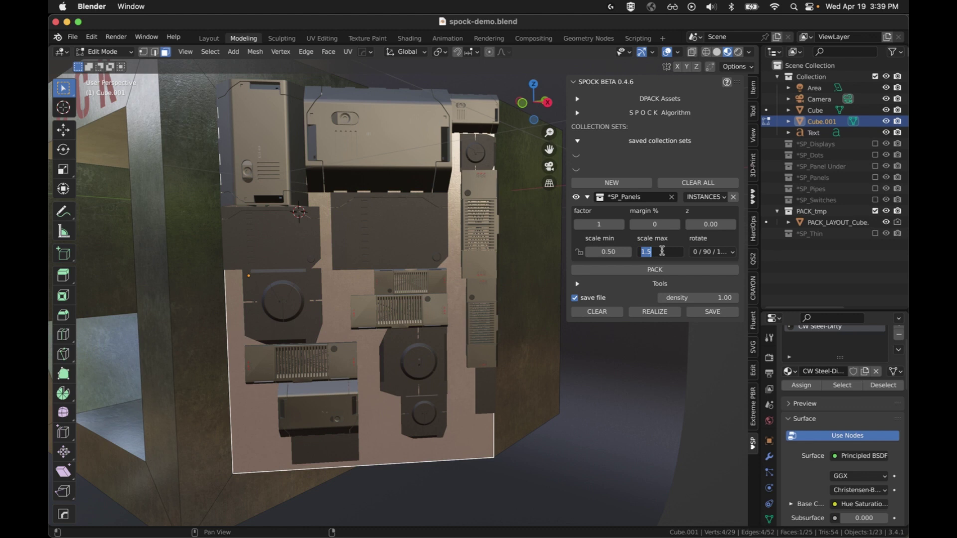
key(BackSpace)
text(.5)
key(Return)
click(664, 272)
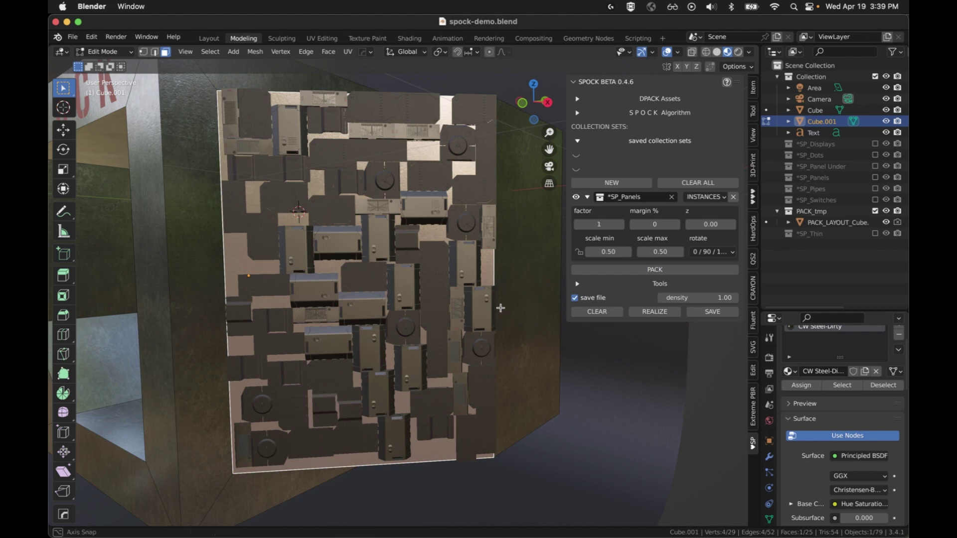
middle_drag(560, 331, 634, 271)
Step: Turn panel rotation to NONE and repack the face
click(711, 253)
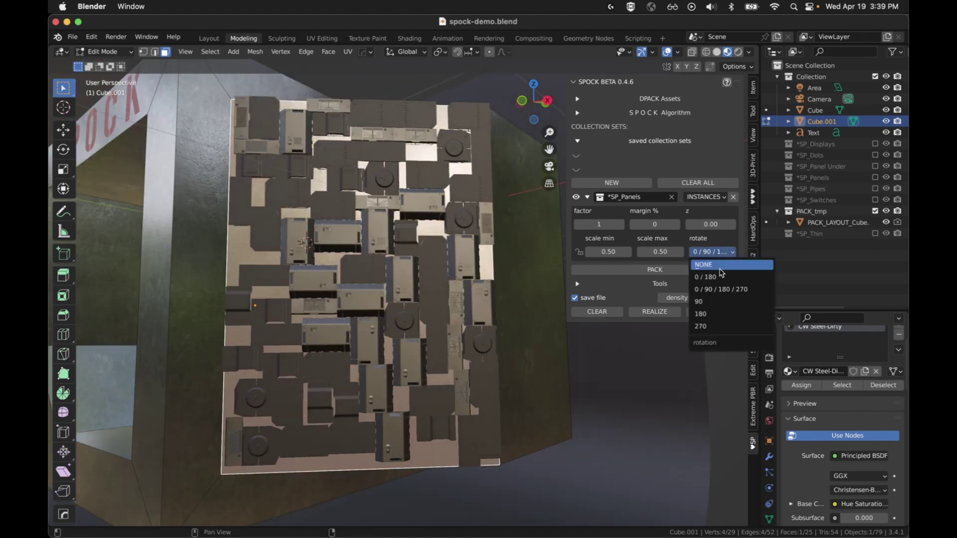
click(720, 268)
click(679, 276)
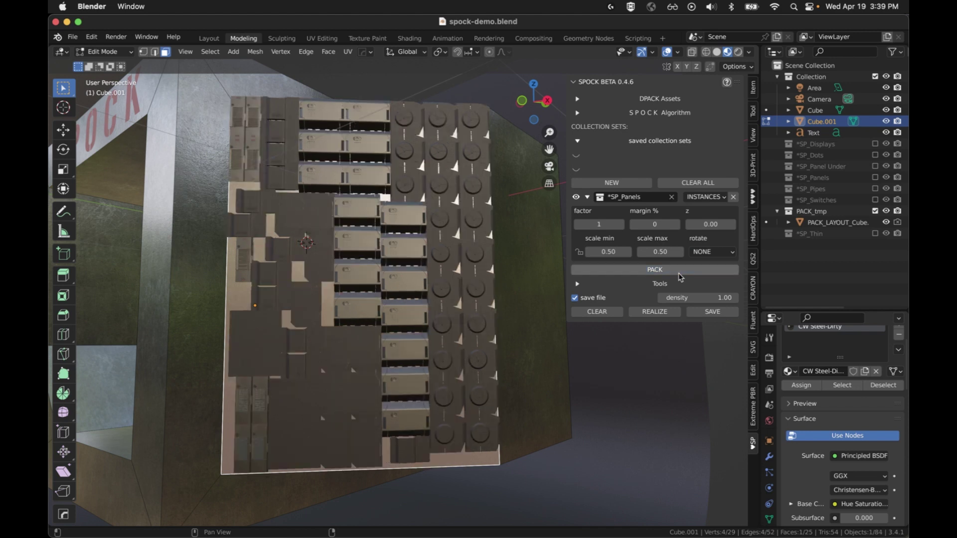
middle_drag(459, 284, 459, 287)
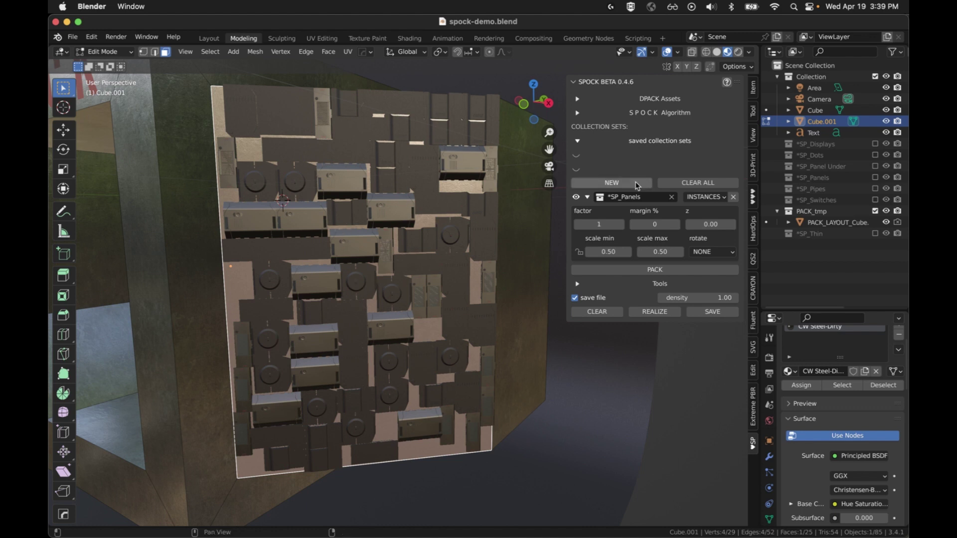
Step: Add a second collection set of type EMPTY using *SP_Panels and repack
click(636, 183)
click(713, 269)
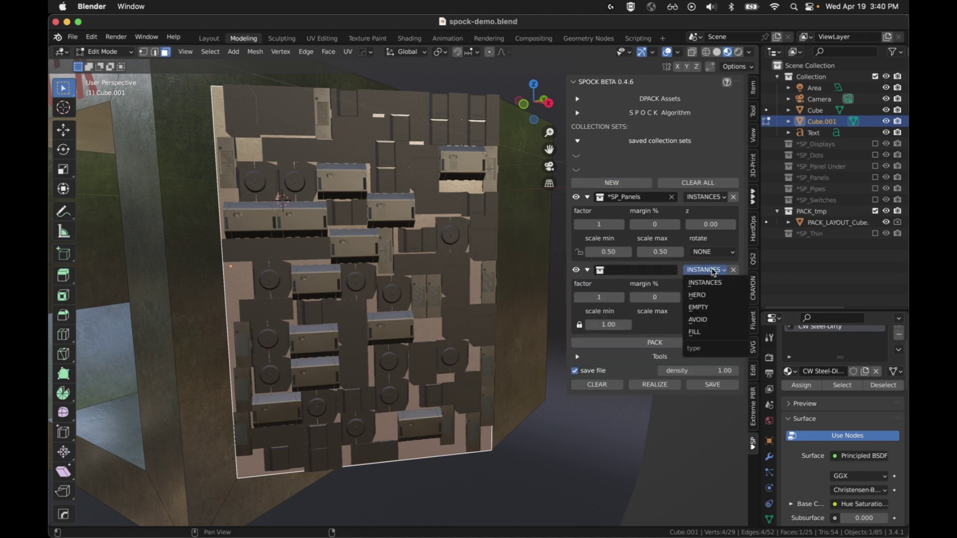
click(703, 307)
click(644, 273)
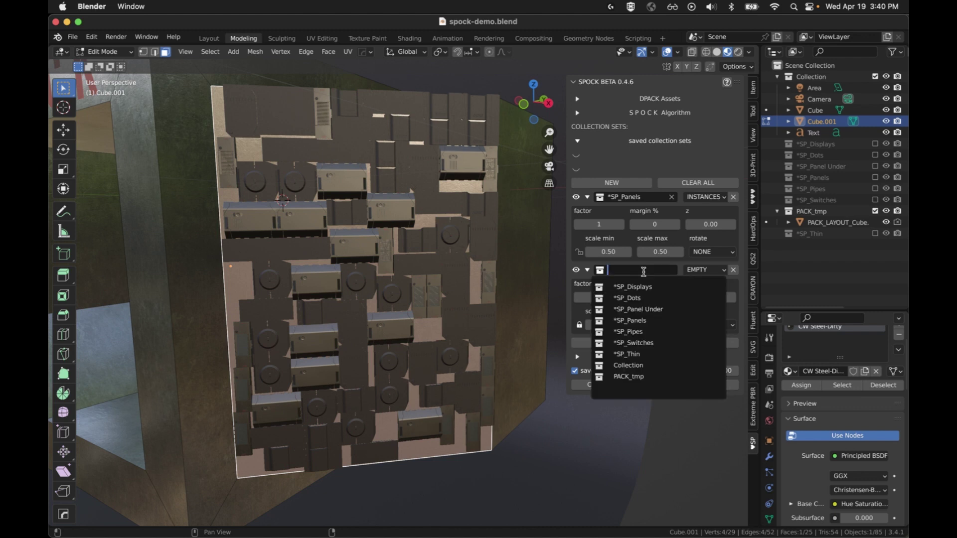
click(652, 326)
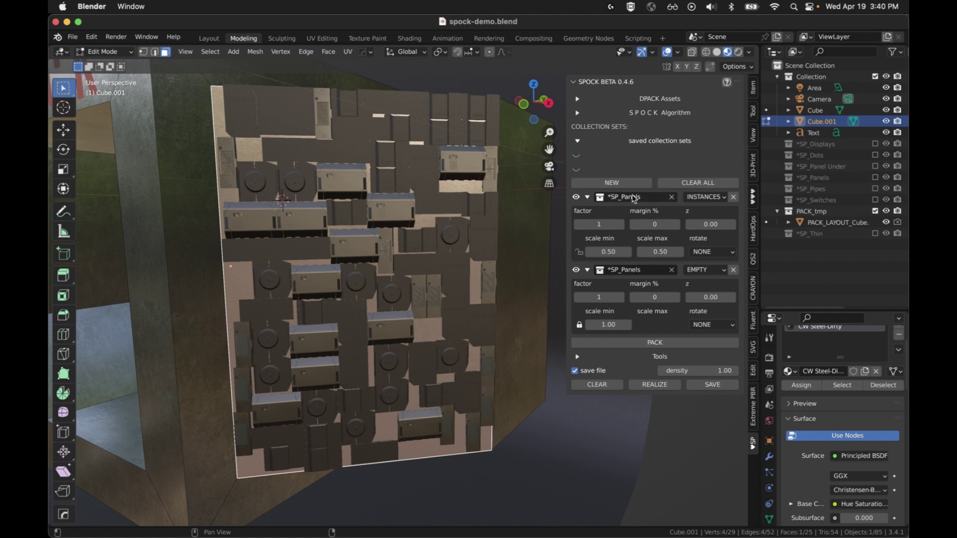
click(661, 344)
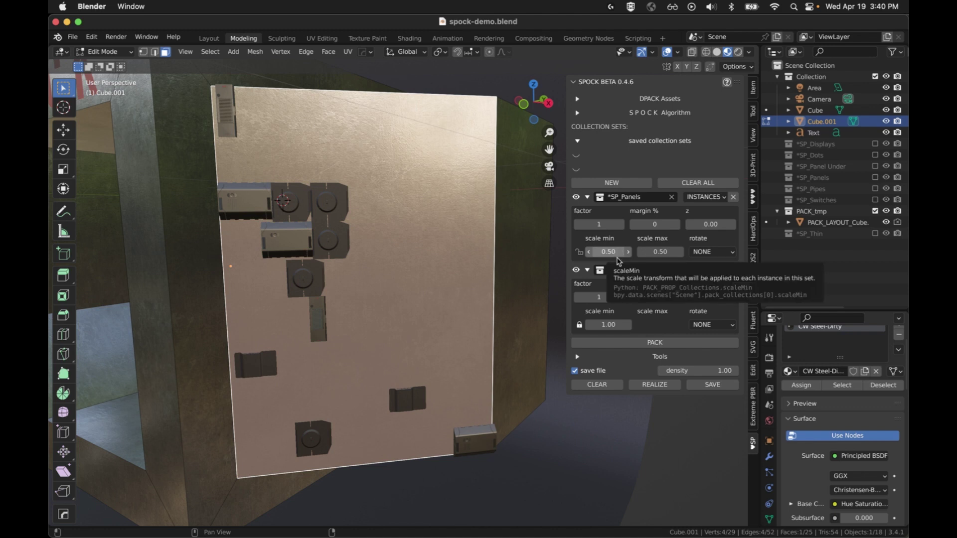
Step: Set the second set's minimum scale to 0.50 and repack several times
click(618, 327)
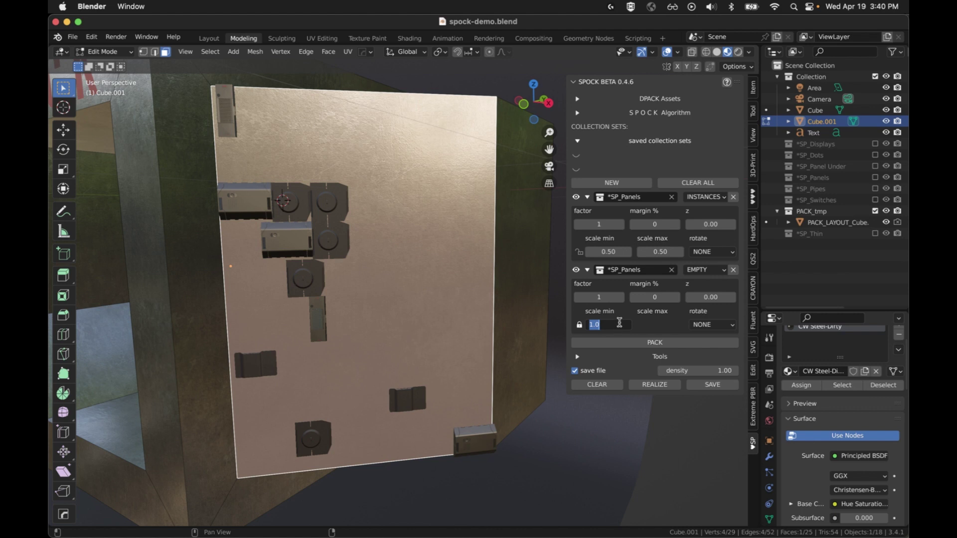
text(0.5)
key(Return)
click(643, 342)
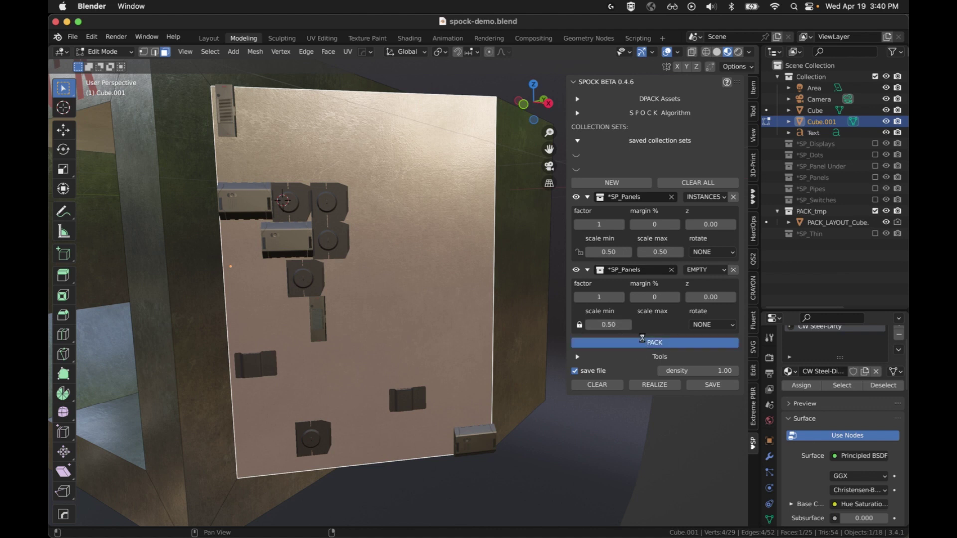
click(644, 343)
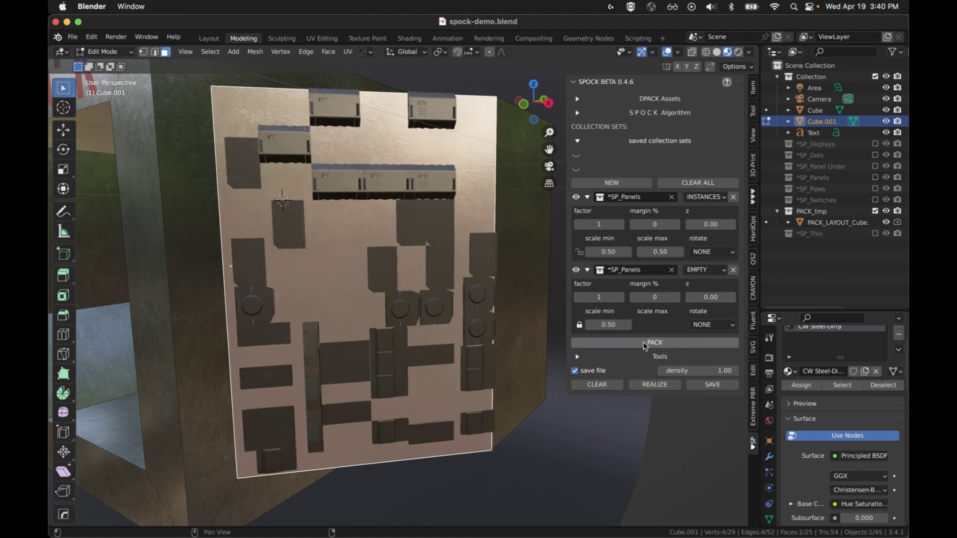
click(645, 343)
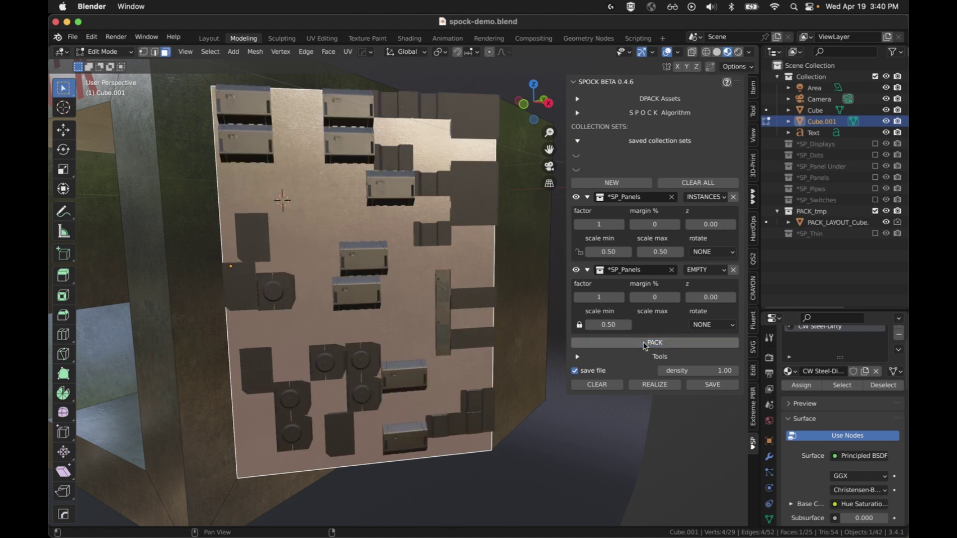
click(643, 343)
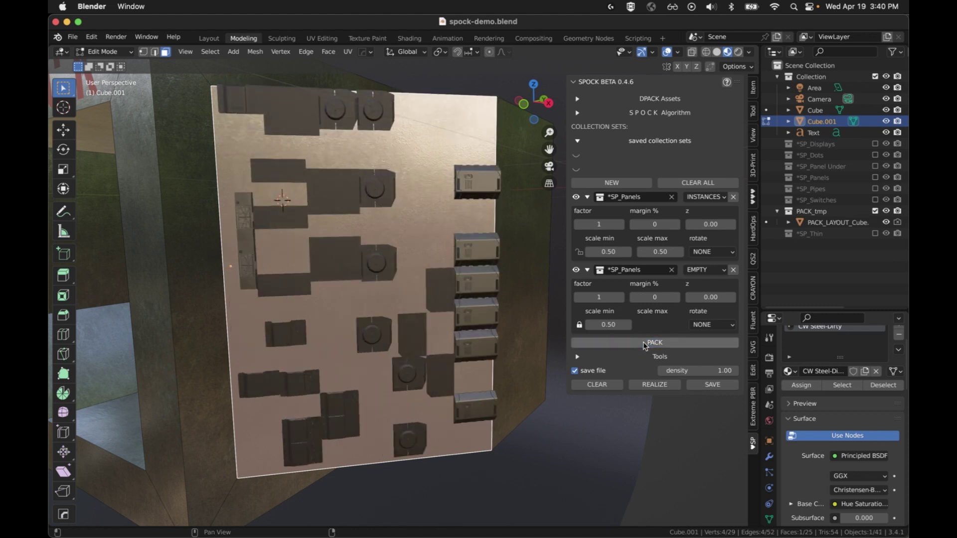
click(644, 343)
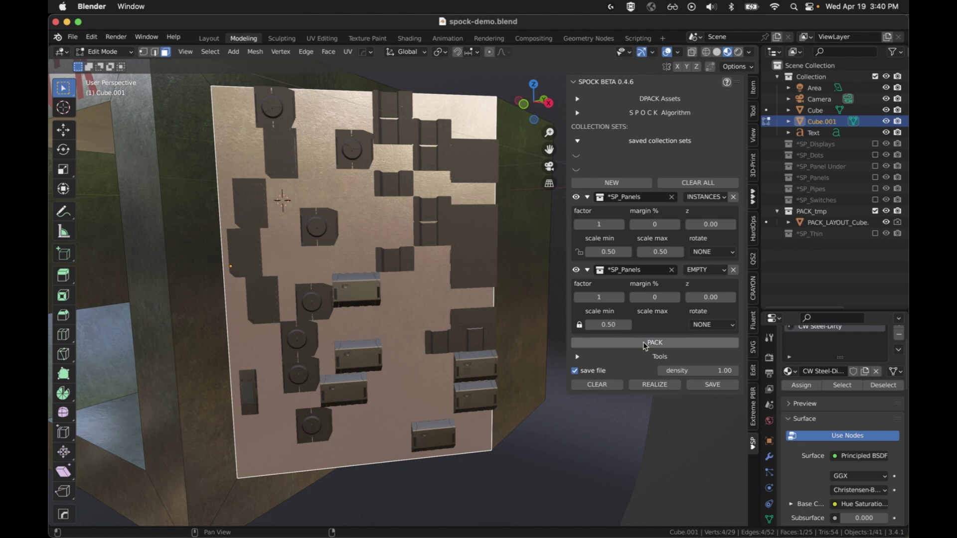
click(644, 343)
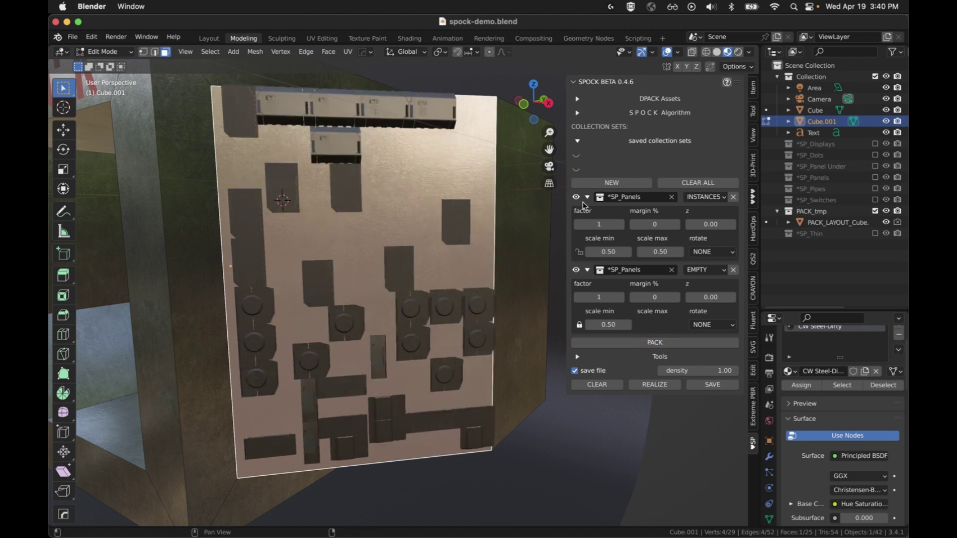
Step: Raise the first *SP_Panels set's factor to 2, then 5, repacking after each
click(602, 225)
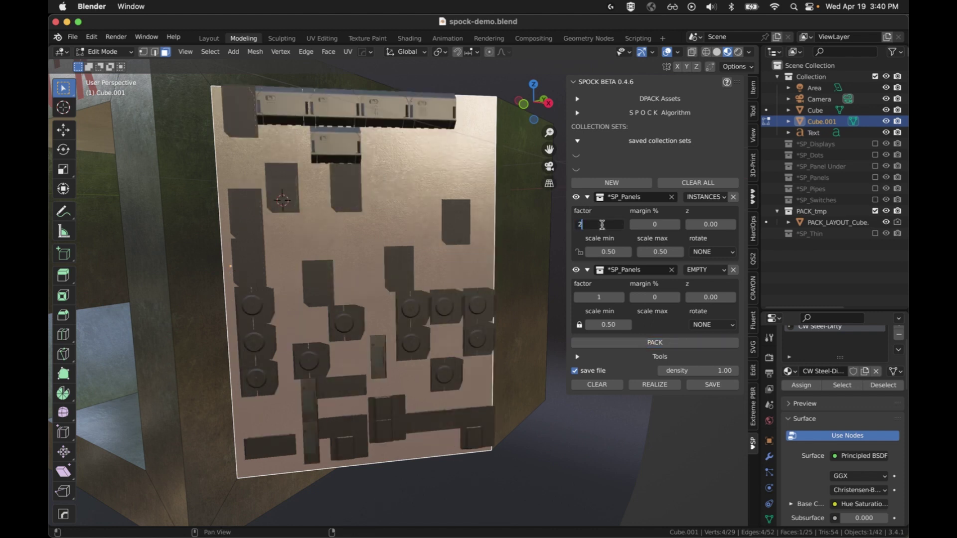
key(Return)
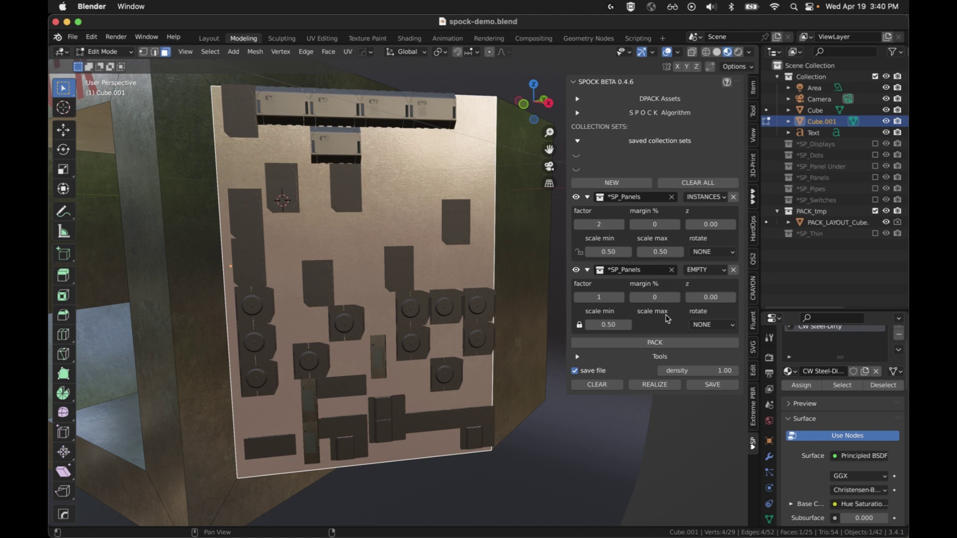
click(668, 342)
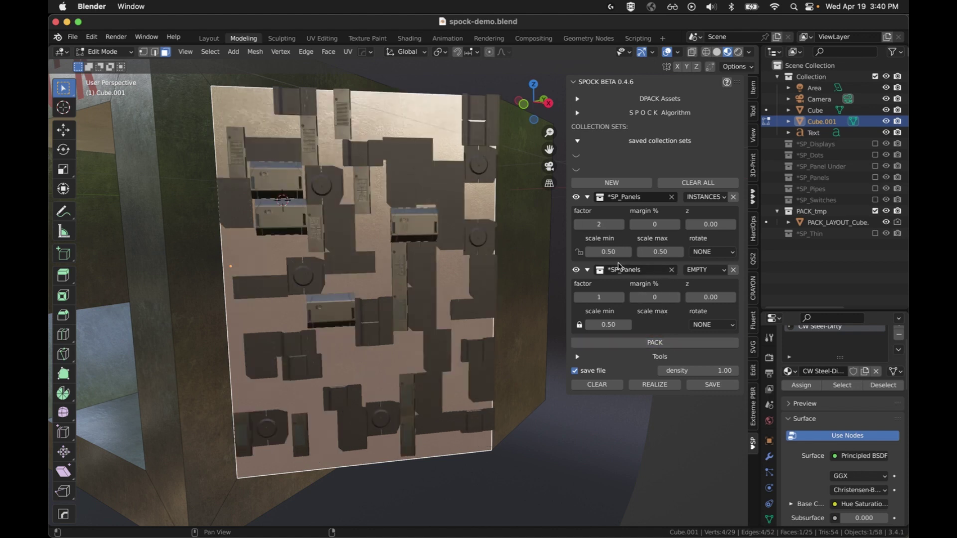
click(609, 222)
text(5)
key(Return)
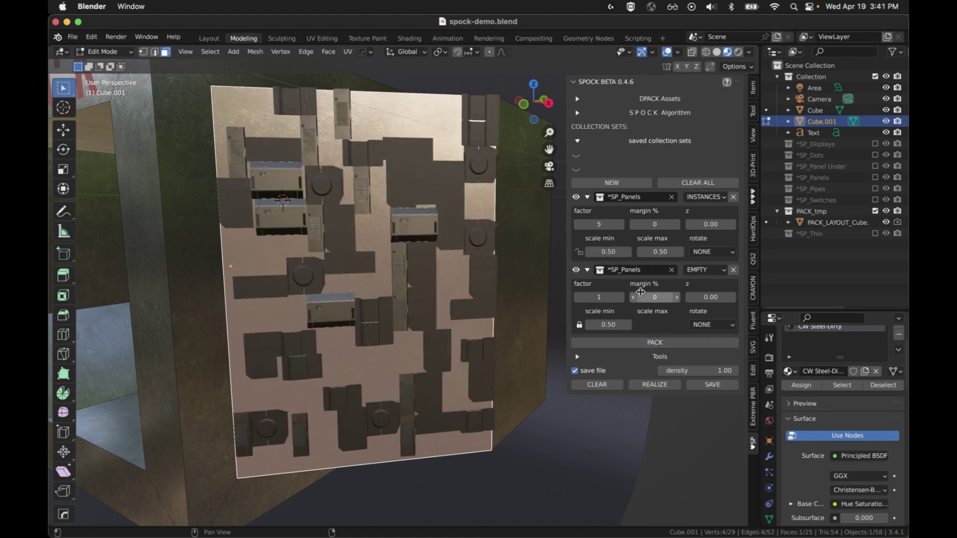
click(650, 343)
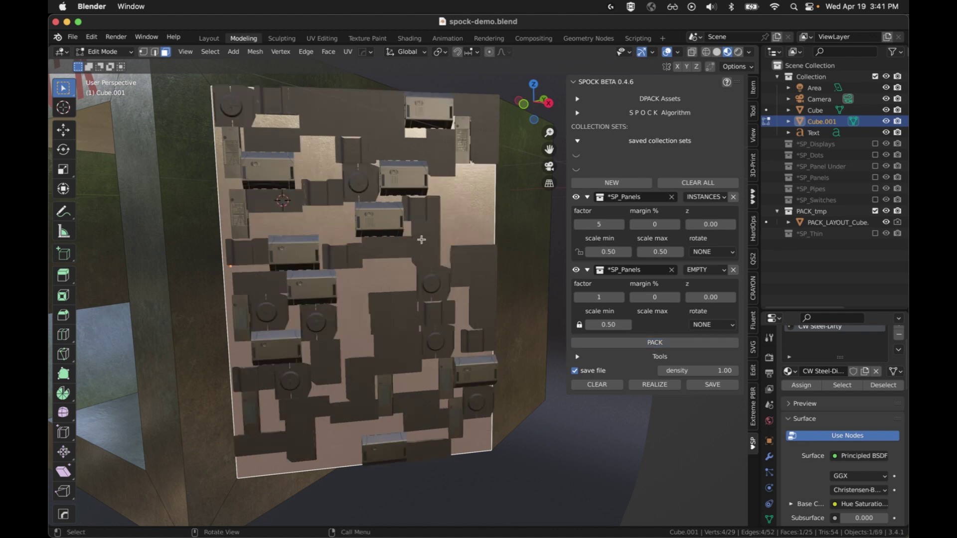
click(645, 342)
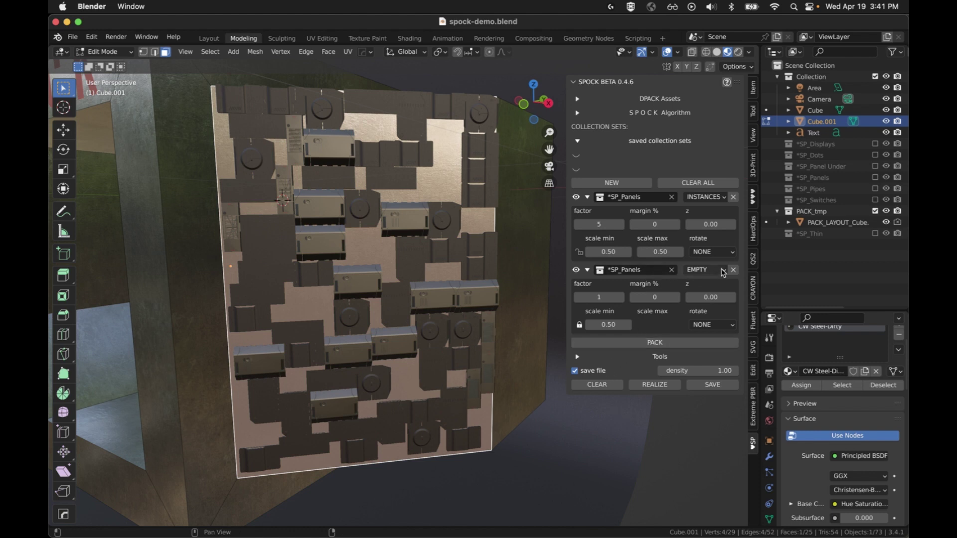
Step: Remove the empty second collection set, repack with panels only, and set packing density to 0.50
click(733, 270)
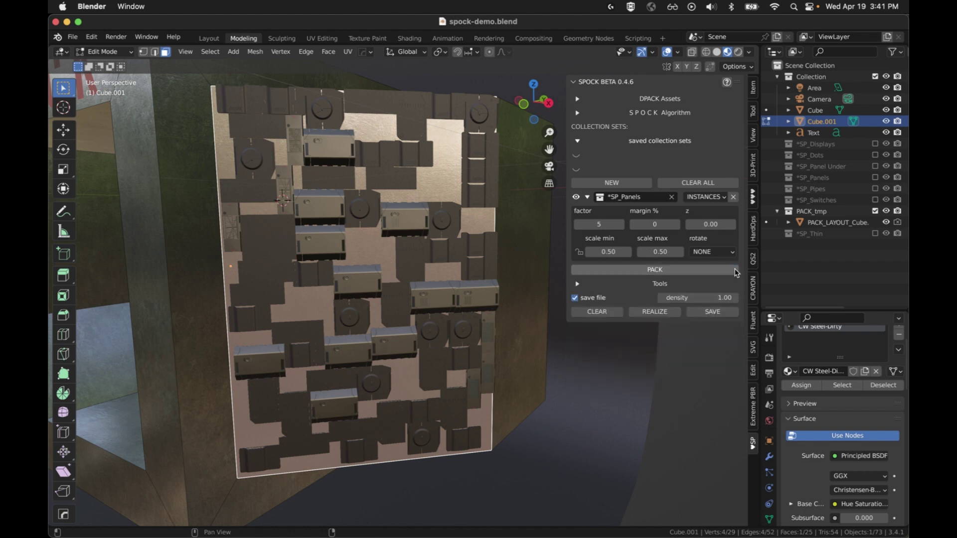
click(673, 273)
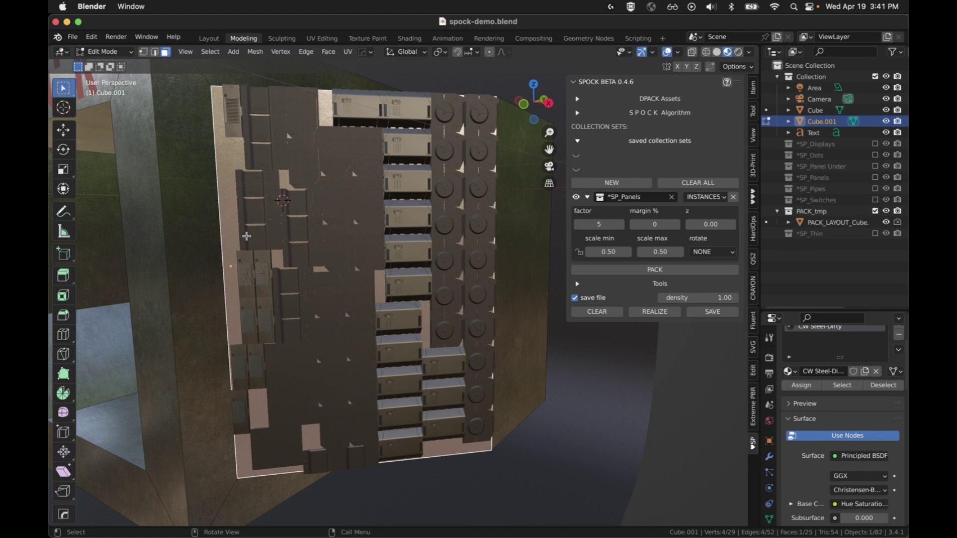
click(726, 298)
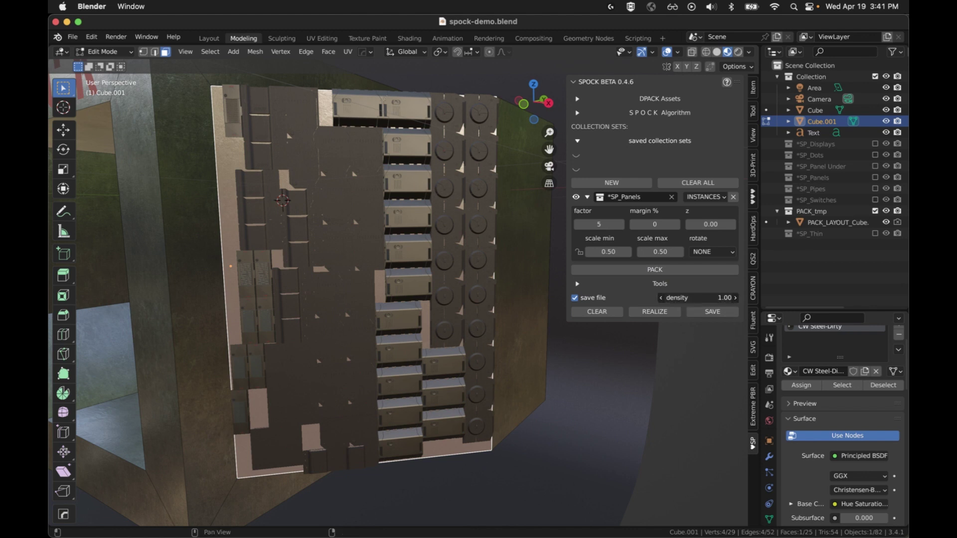
key(BackSpace)
text(0.5)
key(Return)
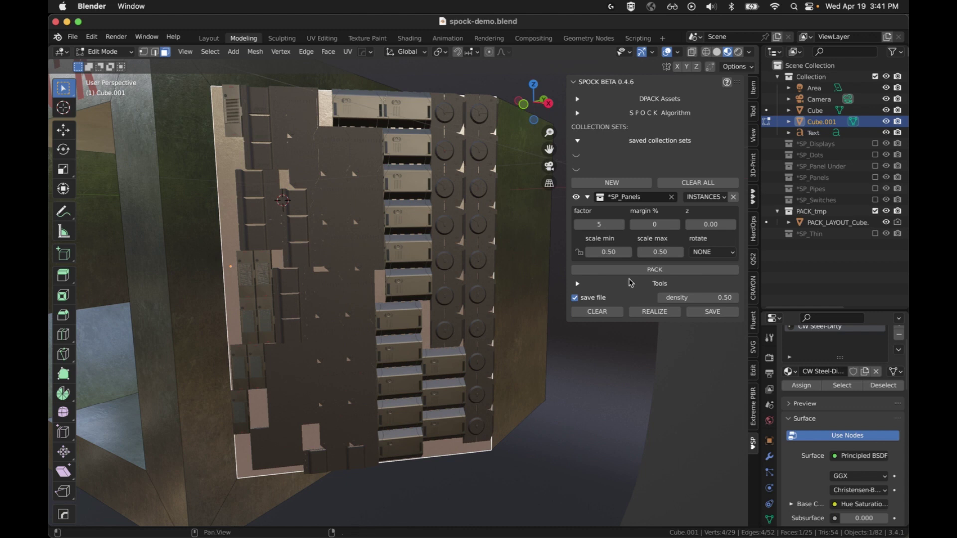
Step: Repack the *SP_Panels several times at 0.50 density for new random layouts
click(651, 274)
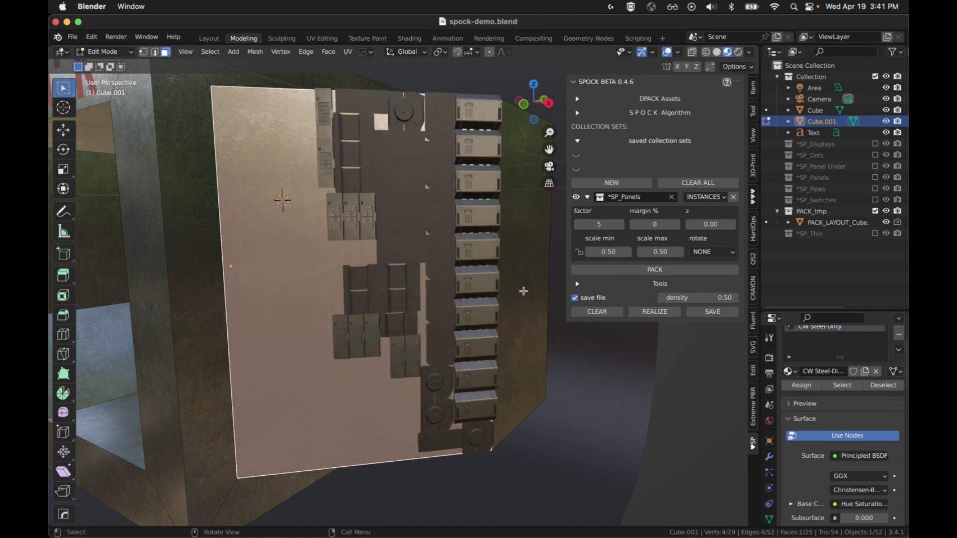
click(639, 269)
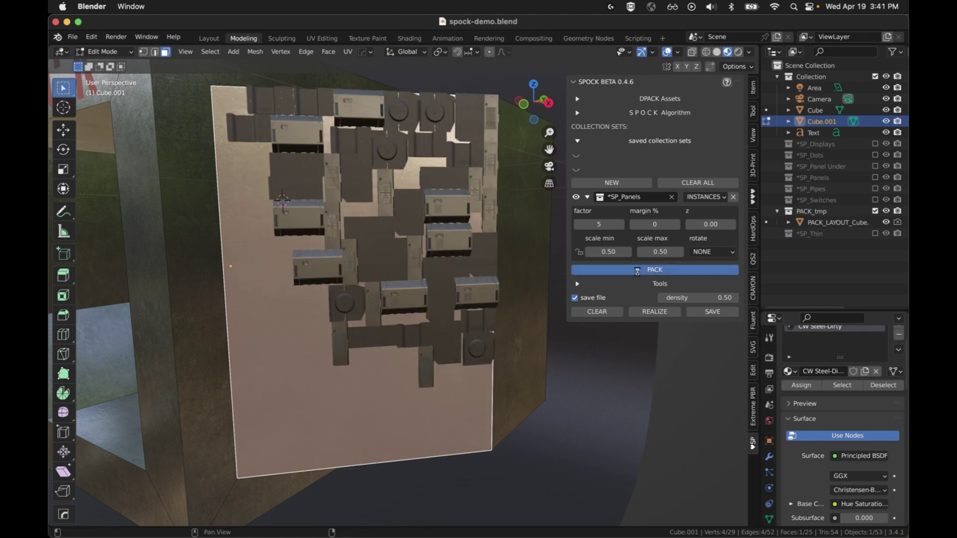
click(638, 270)
click(637, 272)
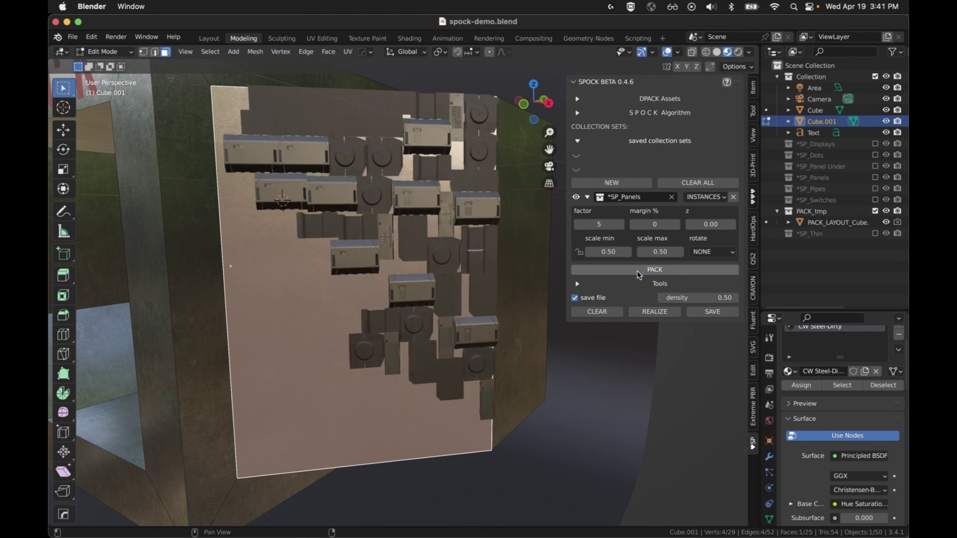
click(639, 271)
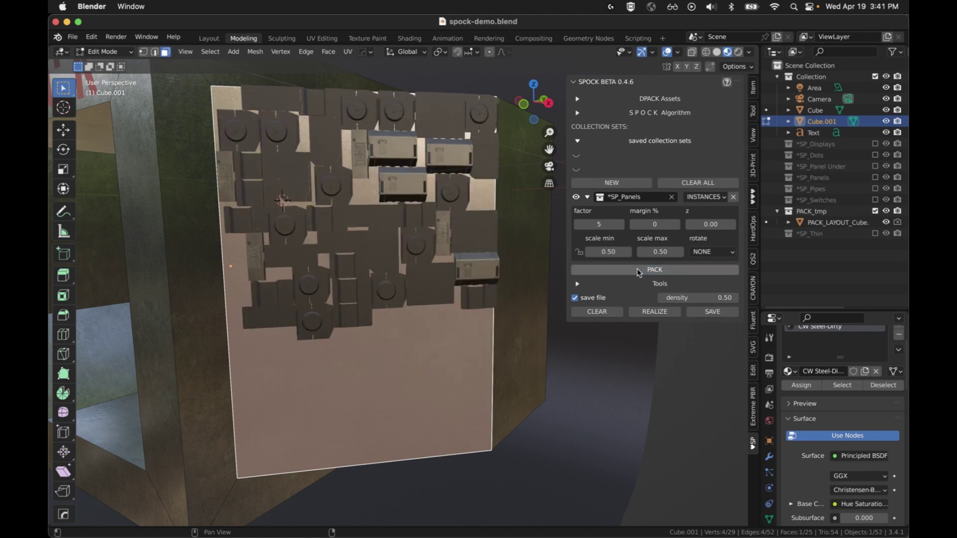
click(639, 270)
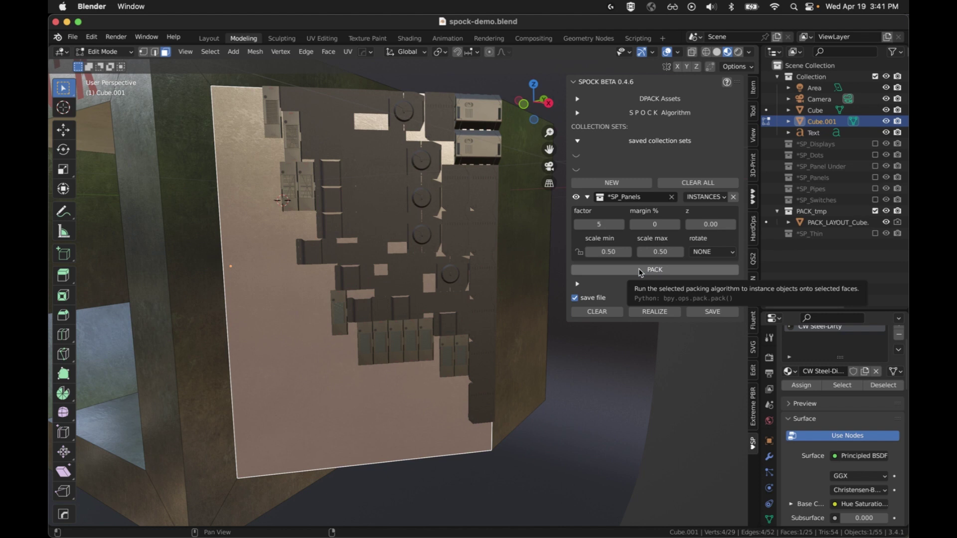
Step: Repack the panels once more and orbit to inspect the cube's other side
click(639, 271)
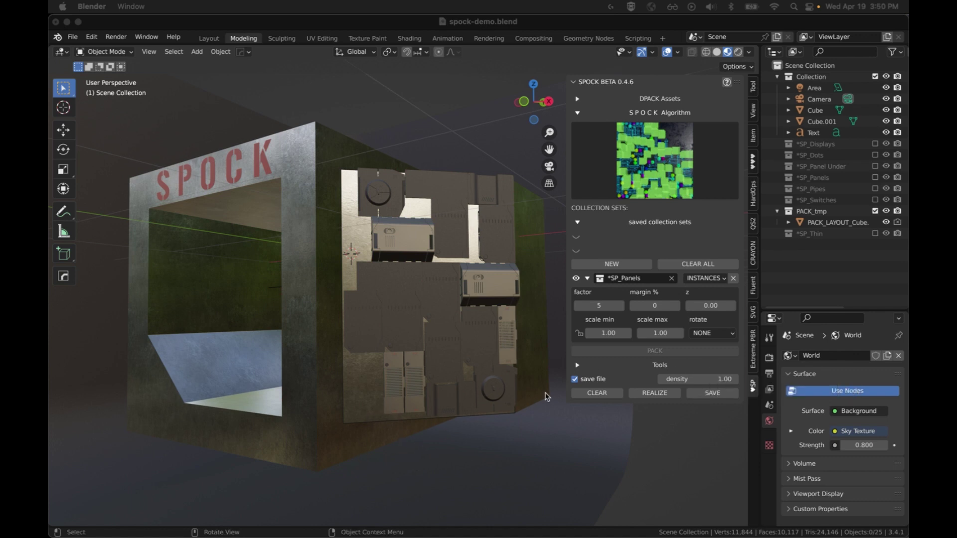
scroll(461, 429, up, 3)
middle_drag(462, 428, 499, 420)
scroll(468, 415, up, 5)
scroll(455, 420, down, 5)
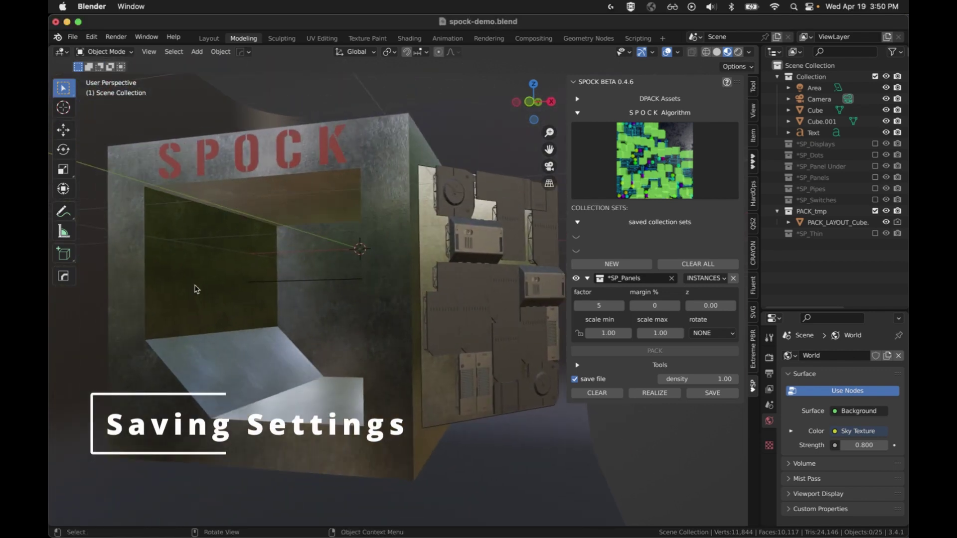
Step: Put Cube.001 in Edit Mode and pack panels onto its inner back face
click(191, 279)
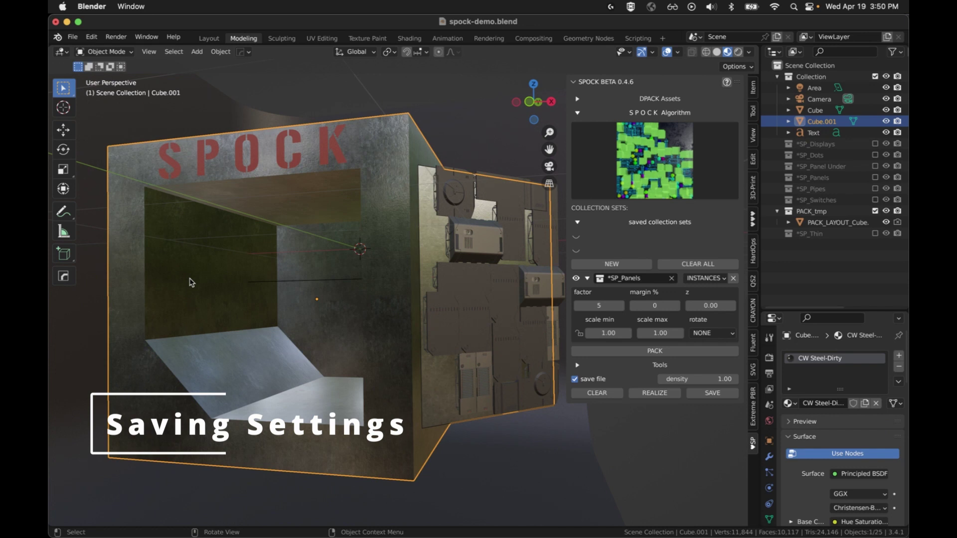
key(Tab)
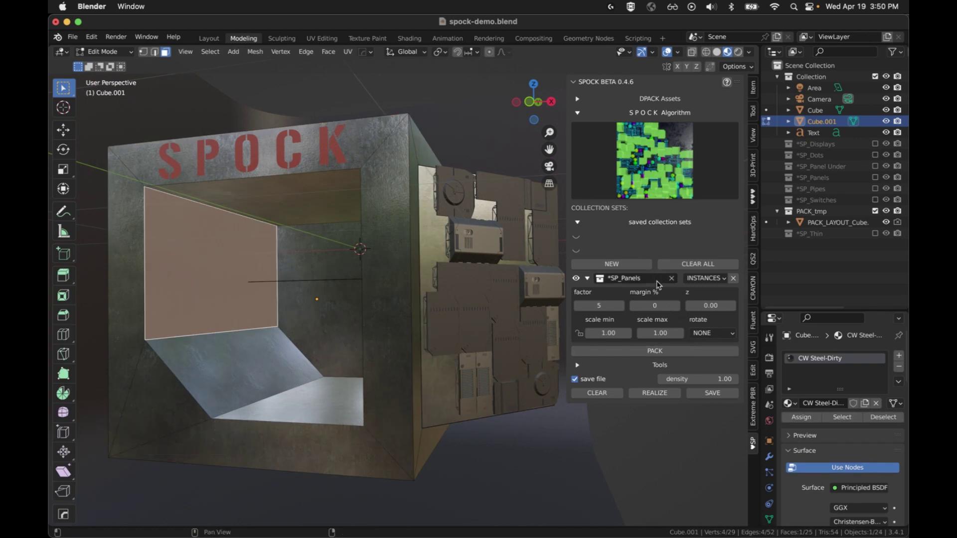
click(667, 352)
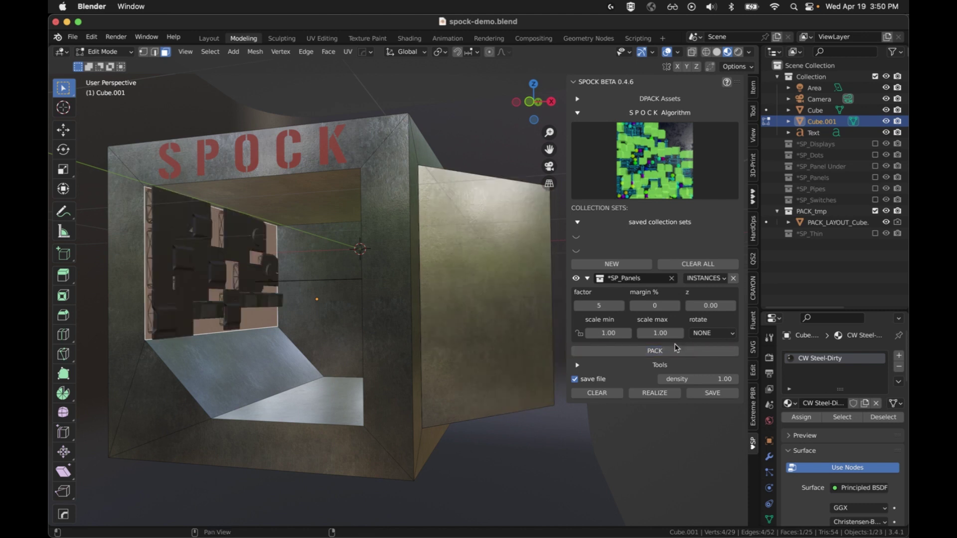
Step: Set scale min to 0.50, repack with smaller panels, and save the layout as a set
click(609, 336)
text(0.5)
key(Return)
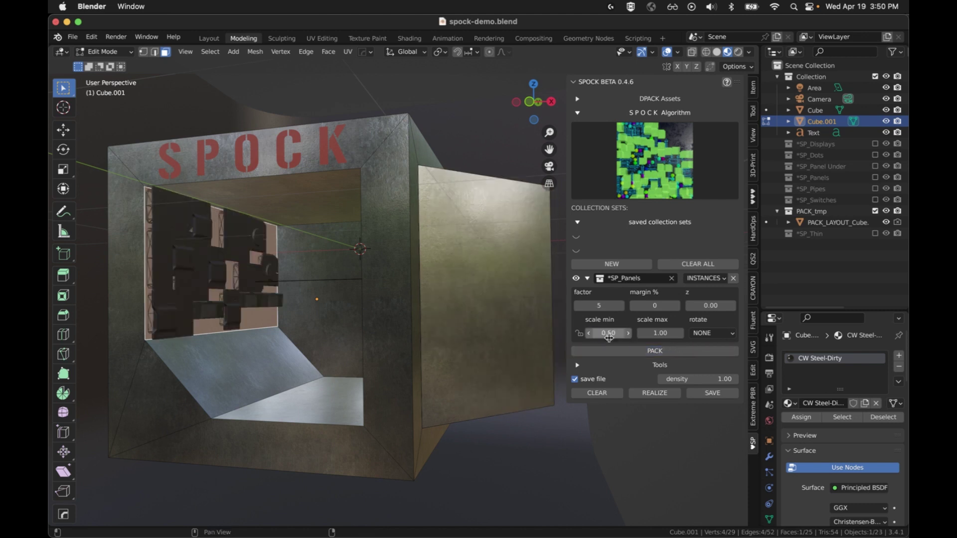
click(623, 351)
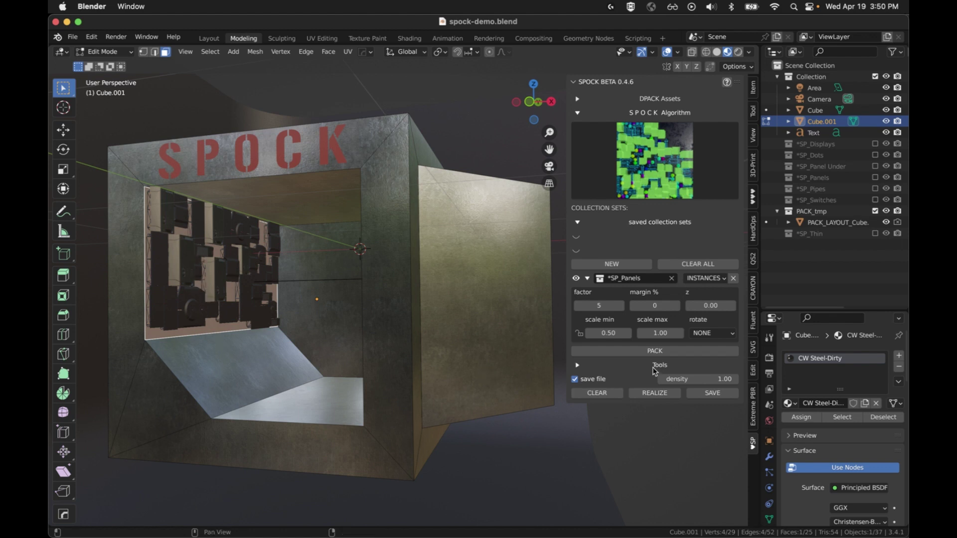
click(707, 395)
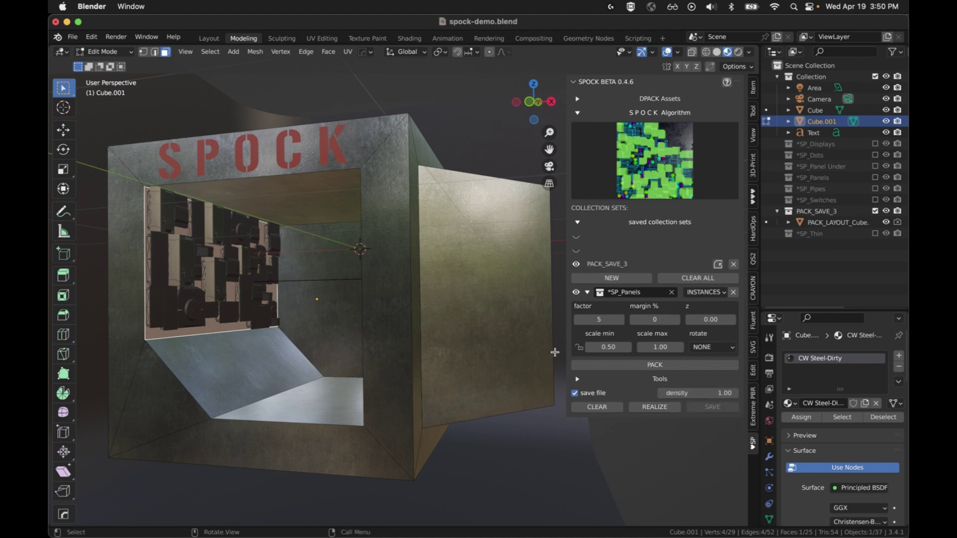
Step: Pack *SP_Displays onto the inner back face, then toggle and delete the PACK_SAVE_3 set
click(641, 293)
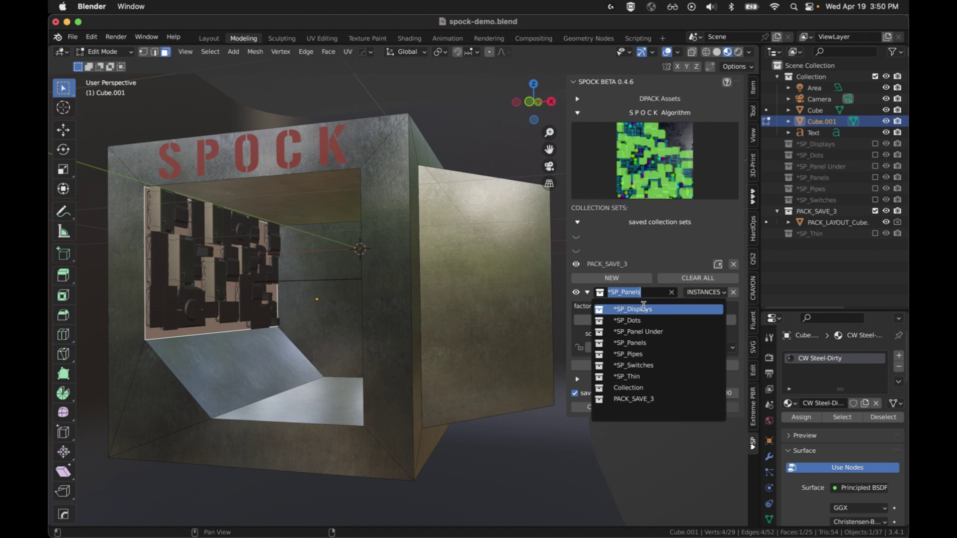
click(643, 309)
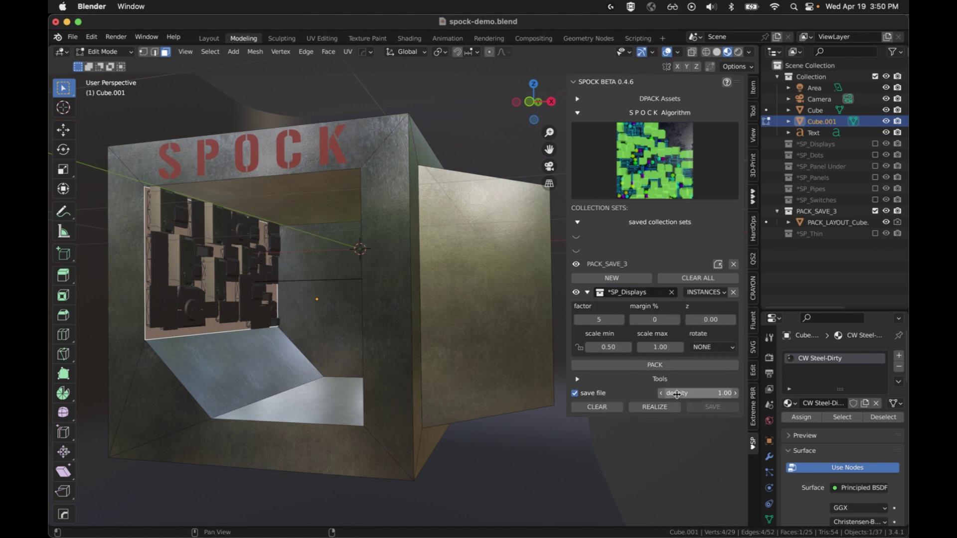
click(662, 367)
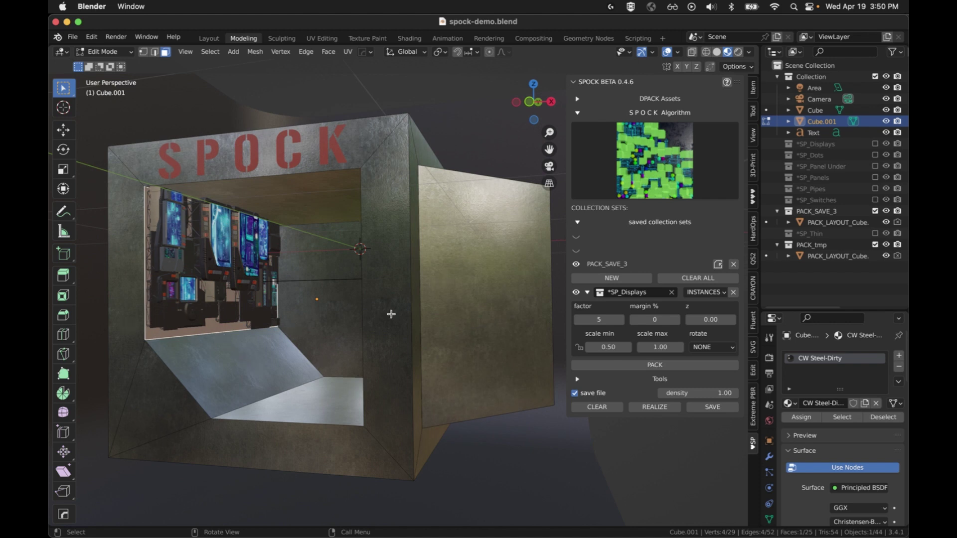
click(577, 264)
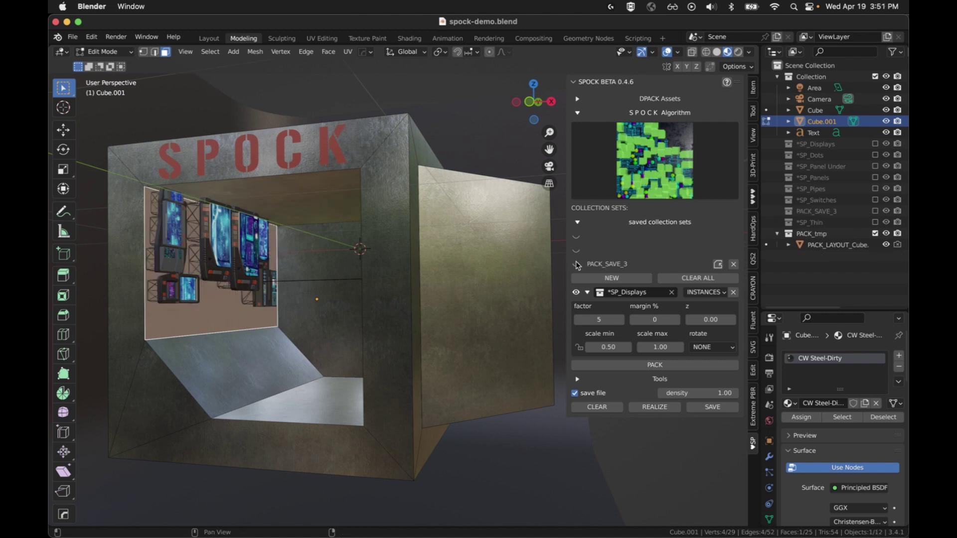
click(576, 264)
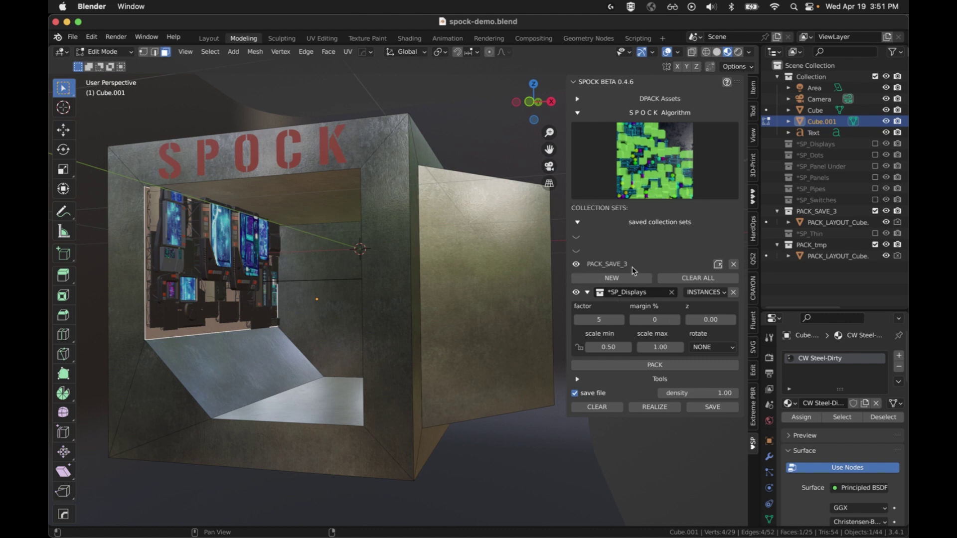
click(643, 364)
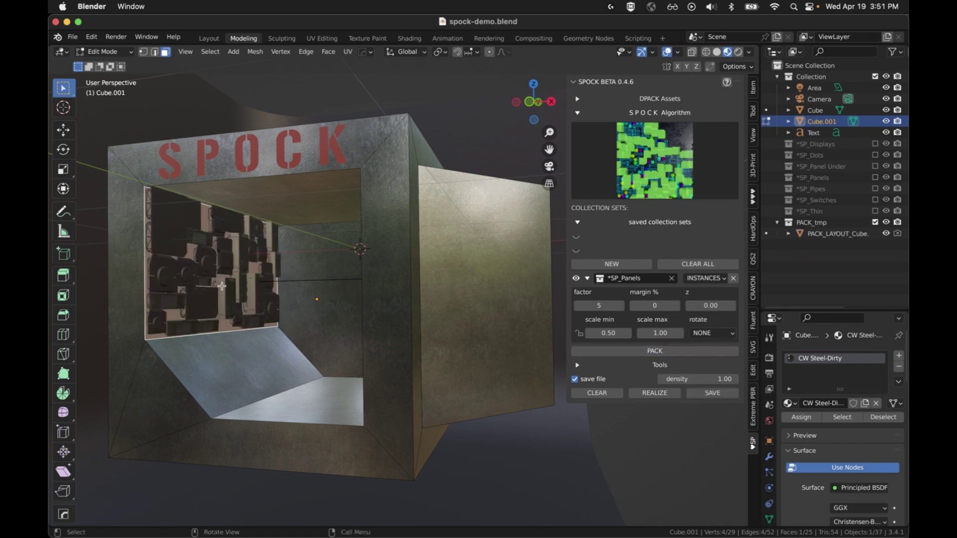
Step: Add an *SP_Displays row with HERO placement and pack panels plus displays, repacking twice
click(612, 263)
click(648, 352)
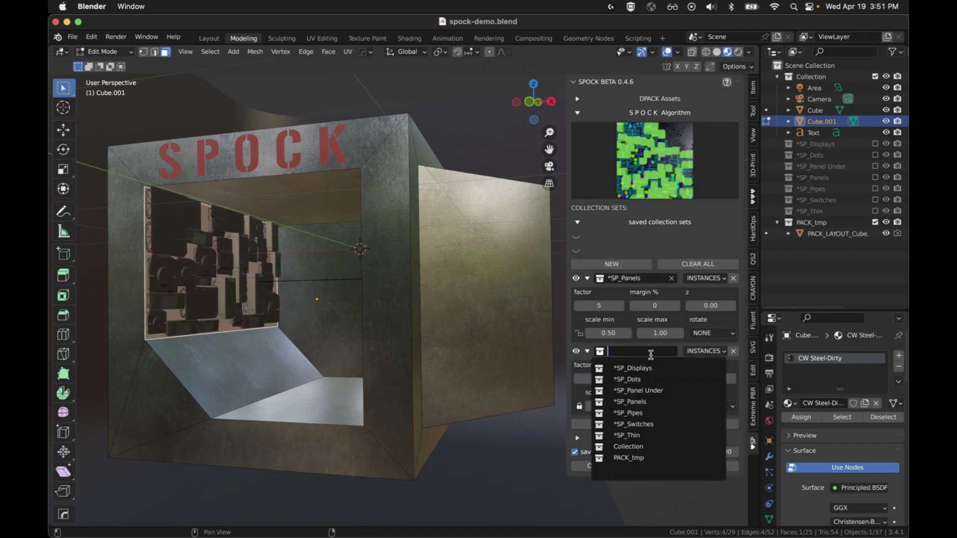
click(648, 369)
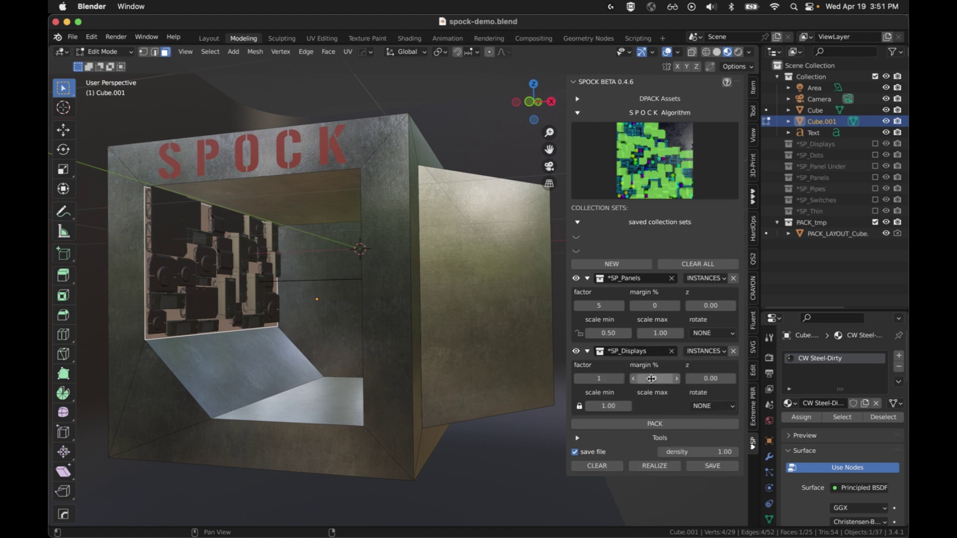
click(710, 352)
click(708, 376)
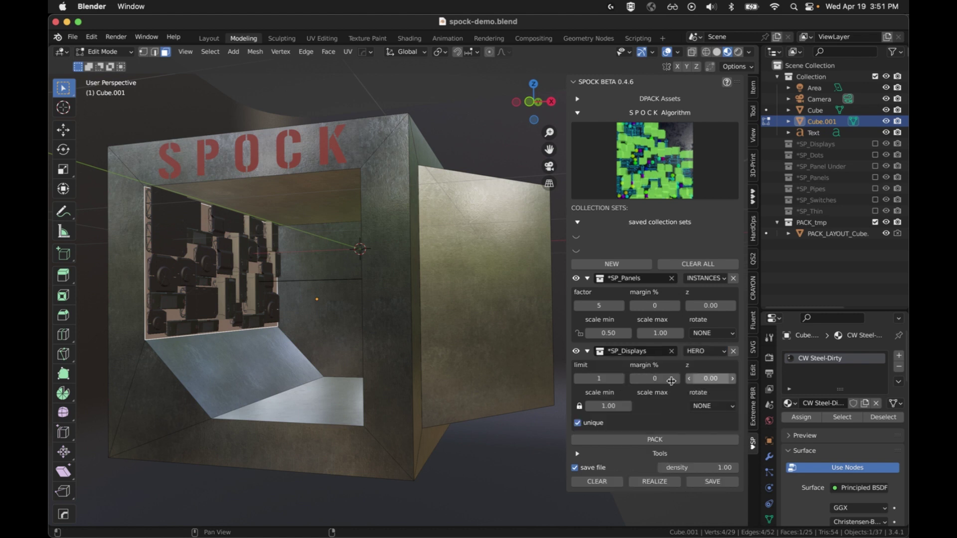
click(684, 438)
click(685, 440)
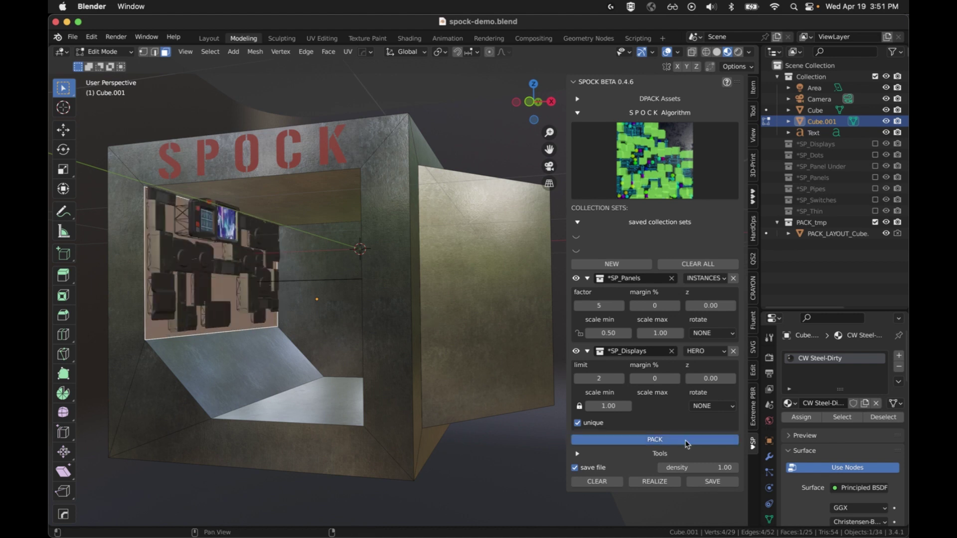
click(687, 442)
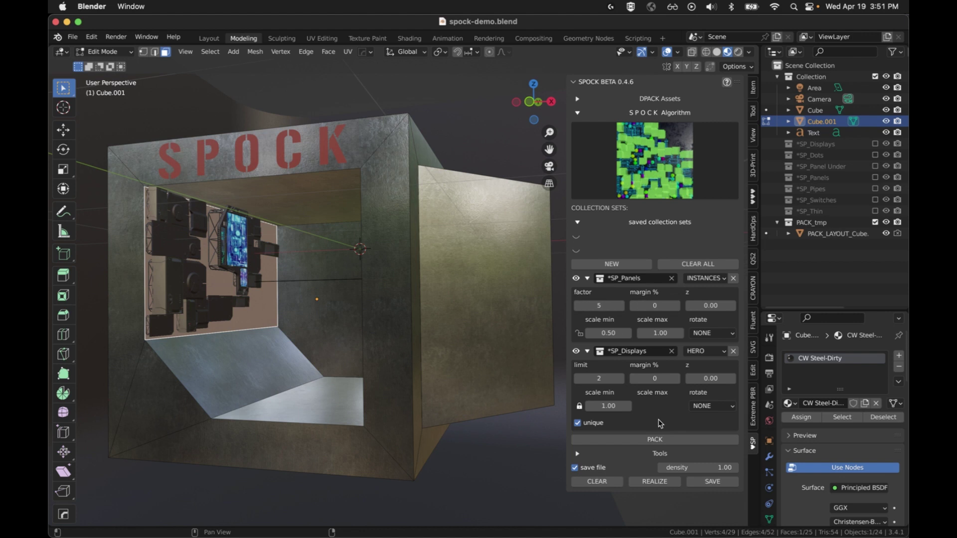
Step: Save as PACK_SAVE_3, hide it, clear all entries, reload its collections and pack again
click(708, 482)
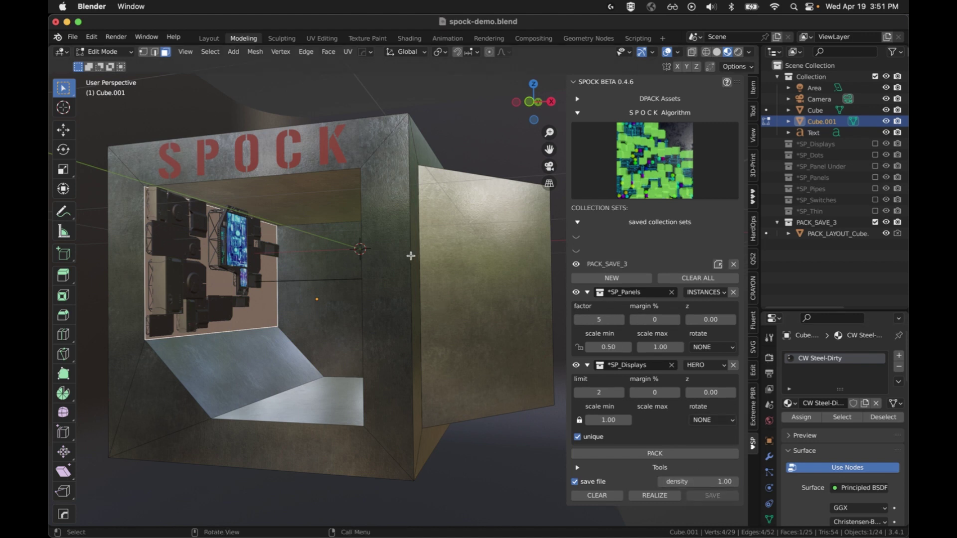
click(577, 264)
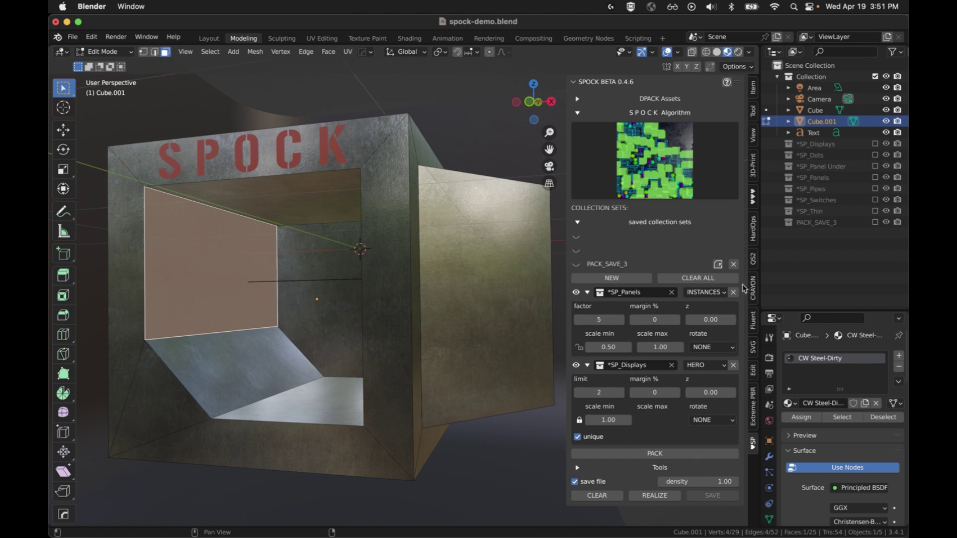
click(699, 278)
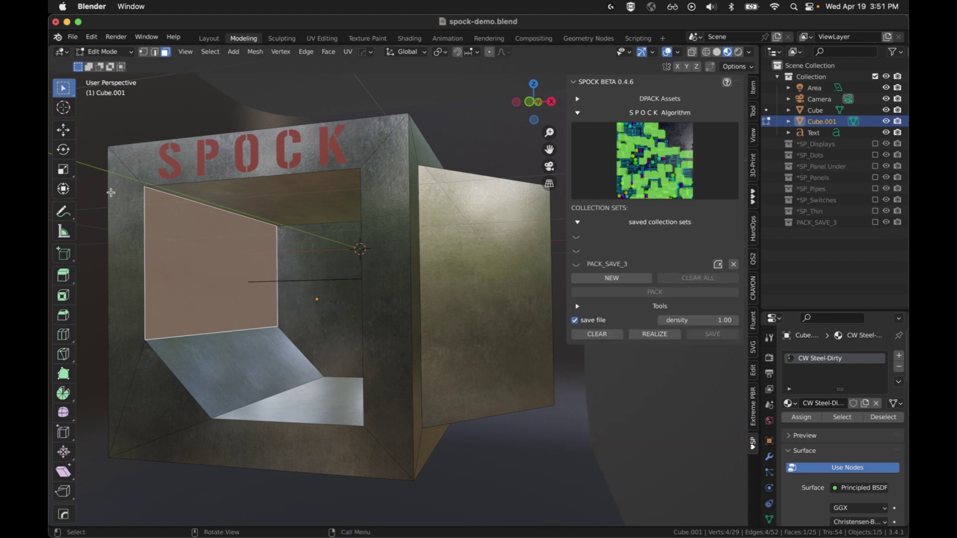
click(718, 265)
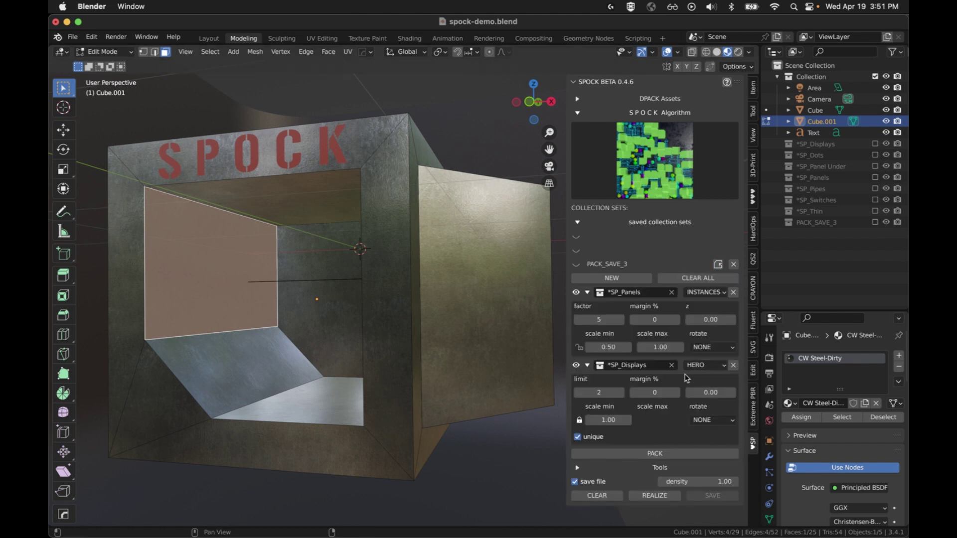
click(679, 454)
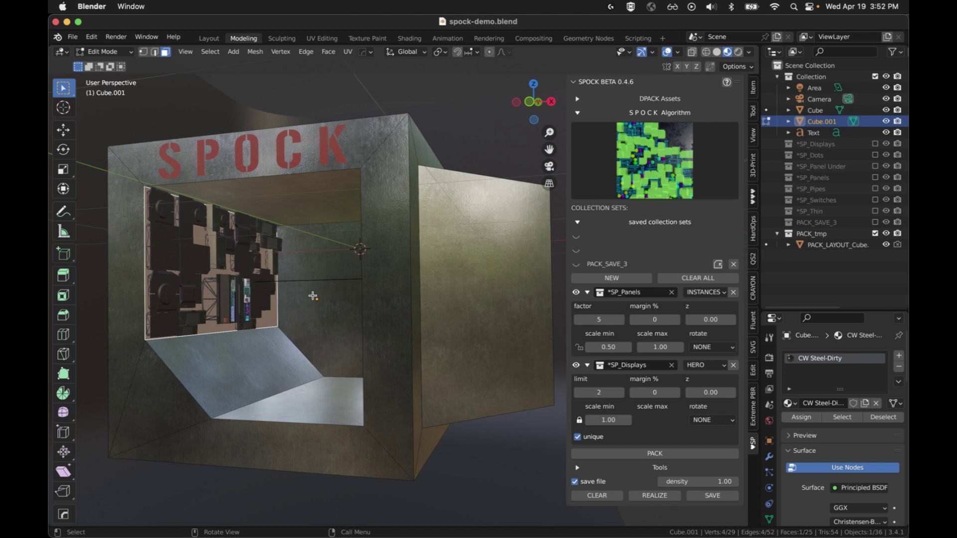
Step: Select the bottom slanted face and toggle PACK_SAVE_3's visibility off and on
click(246, 373)
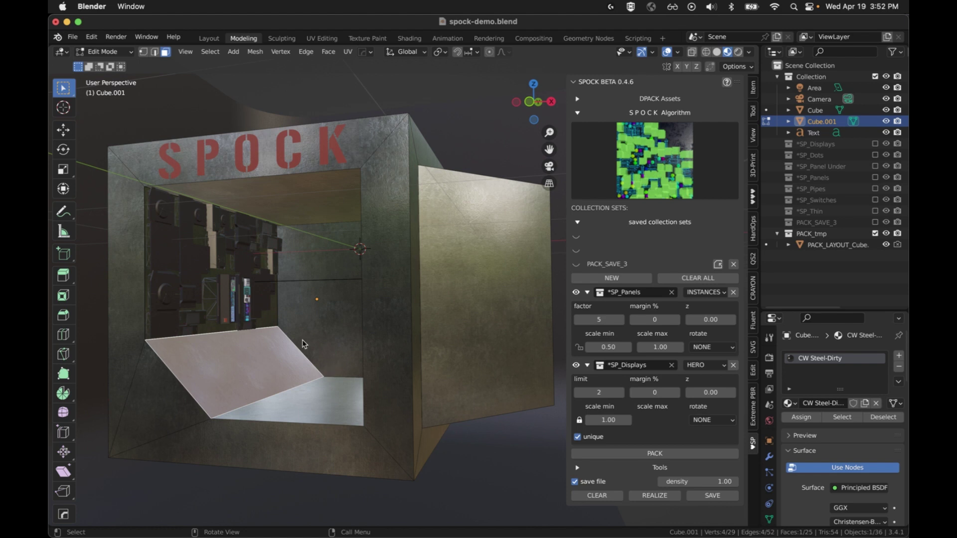
click(207, 270)
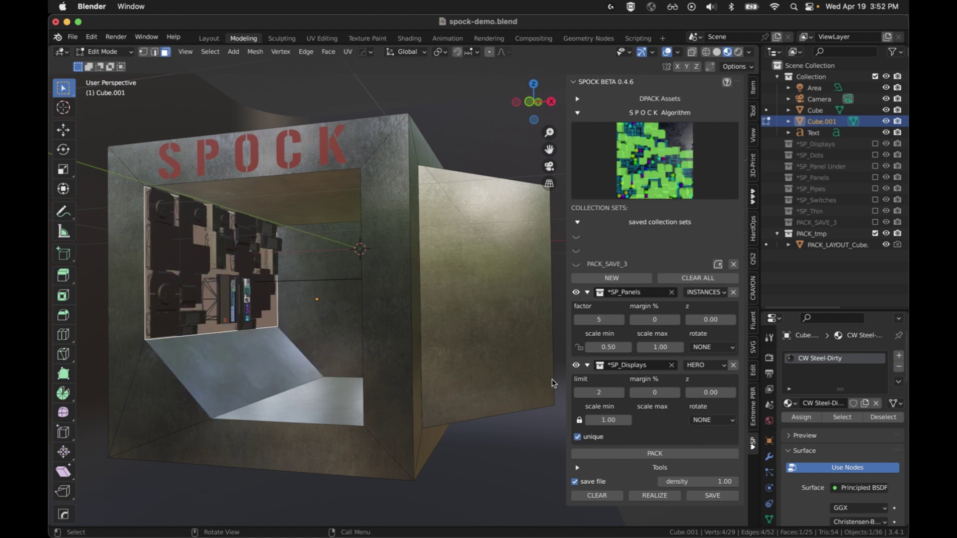
click(275, 392)
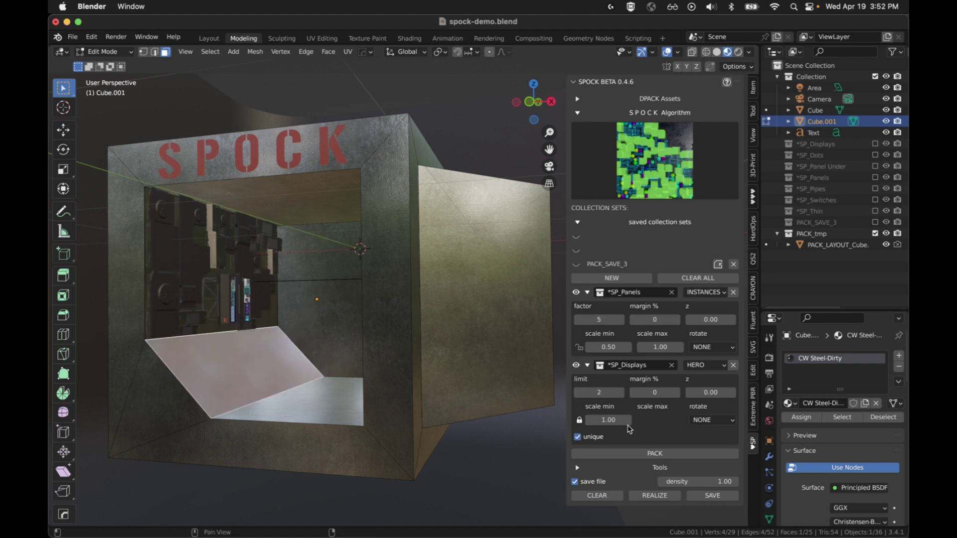
middle_drag(354, 346, 335, 373)
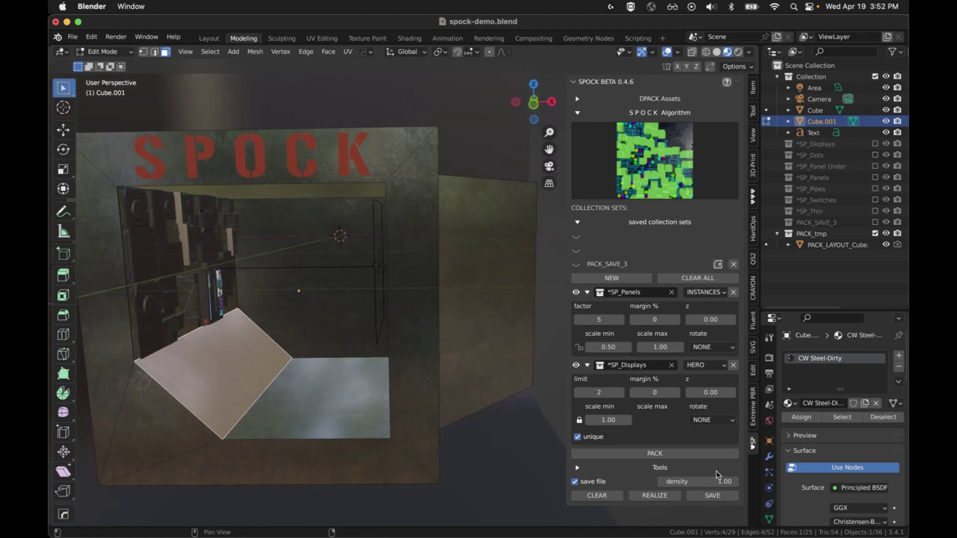
click(581, 267)
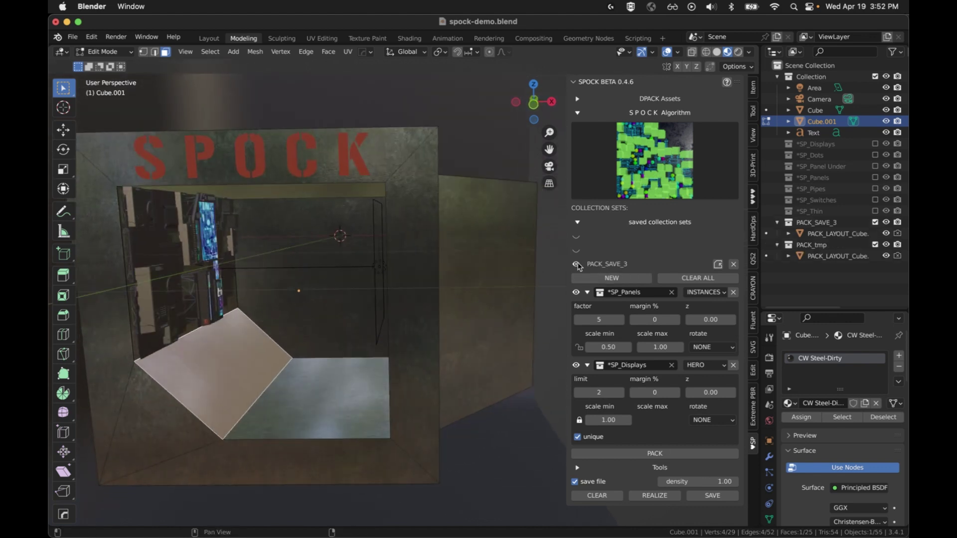
click(579, 267)
click(578, 266)
click(578, 266)
click(578, 267)
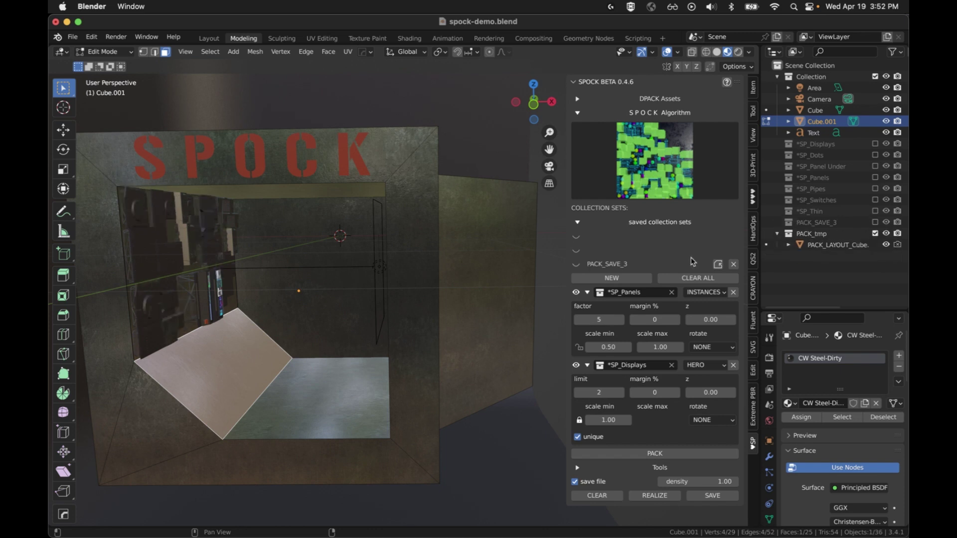
Step: Discard the temporary pack and pack panels and displays onto the slanted floor face
click(733, 265)
click(223, 352)
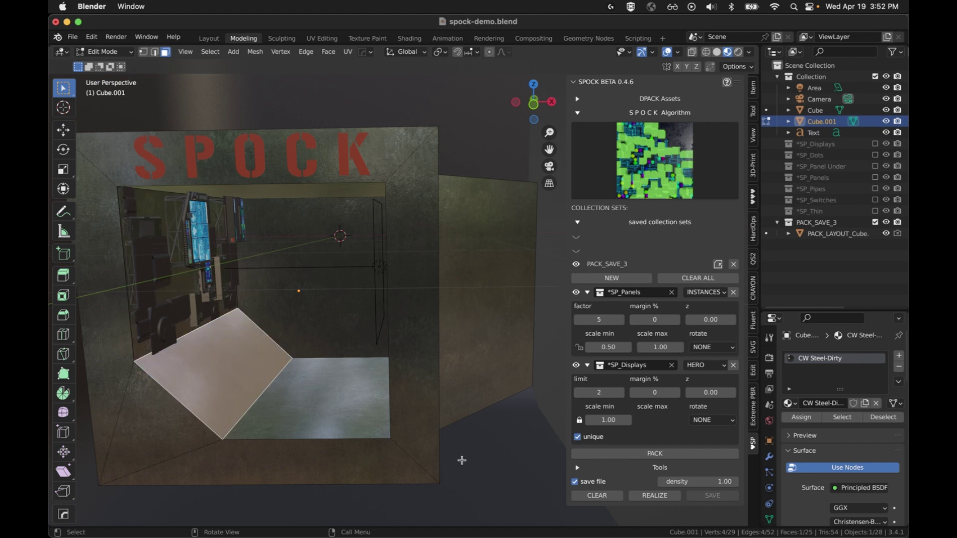
click(681, 455)
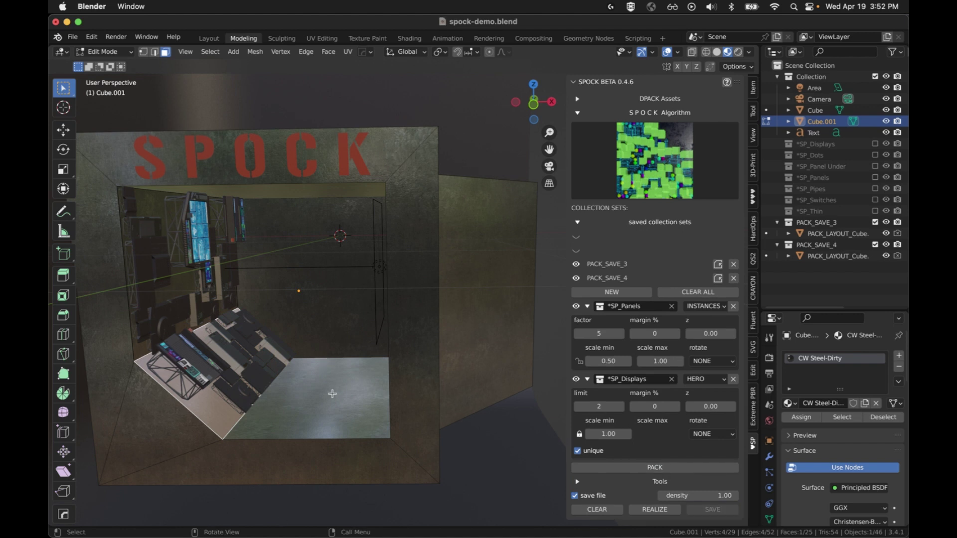
middle_drag(398, 356, 459, 306)
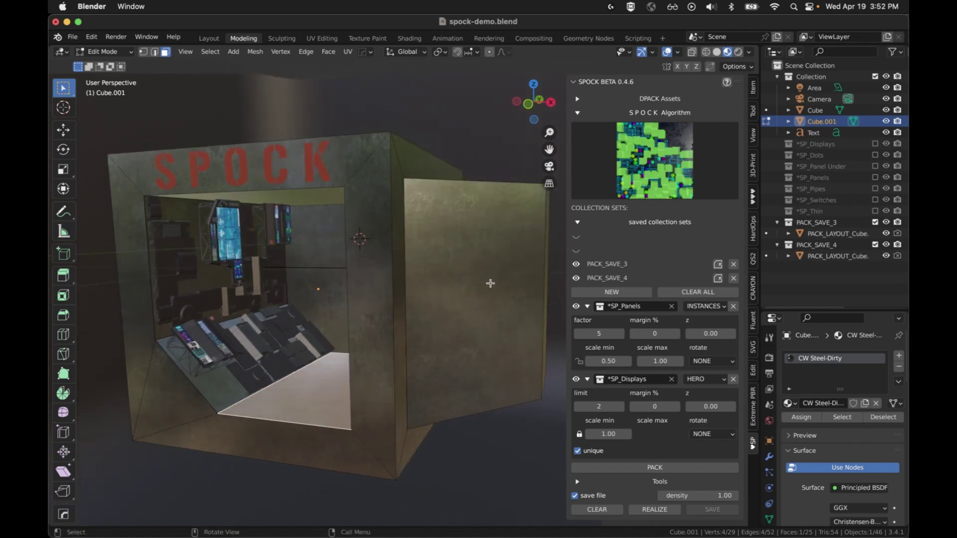
Step: Pack sci-fi panels onto seven selected outer faces of Cube.001, then deselect all faces
shift+click(519, 331)
shift+click(364, 441)
shift+click(350, 470)
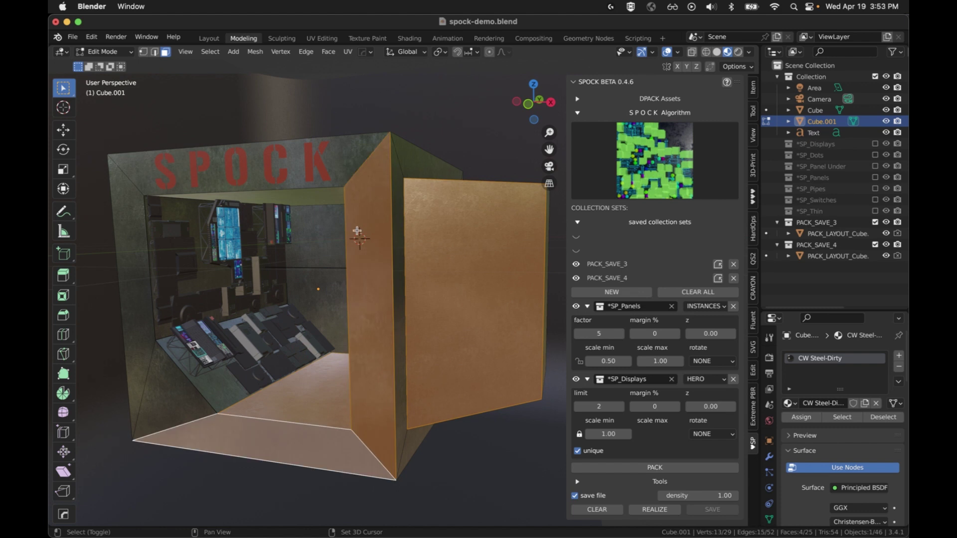
shift+click(424, 163)
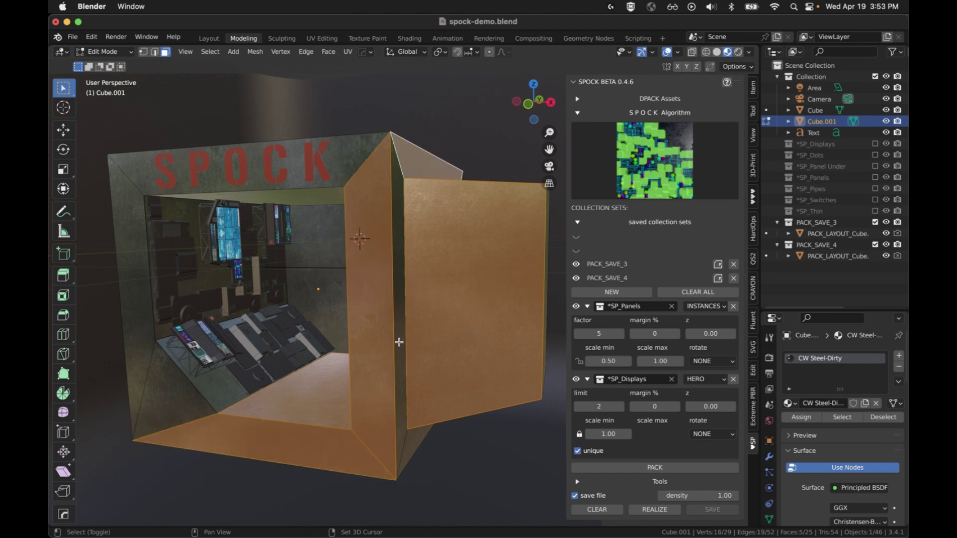
shift+click(399, 342)
shift+click(417, 441)
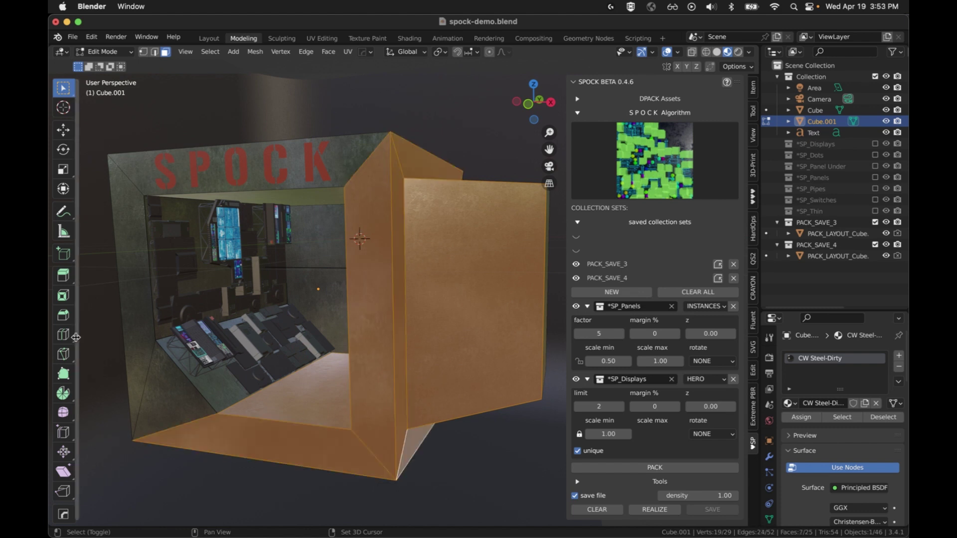
shift+click(129, 296)
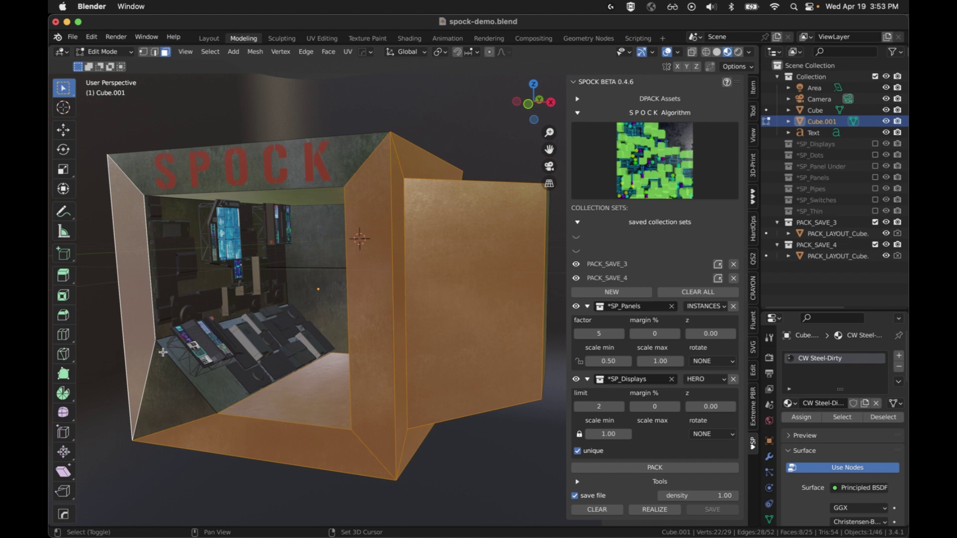
click(621, 467)
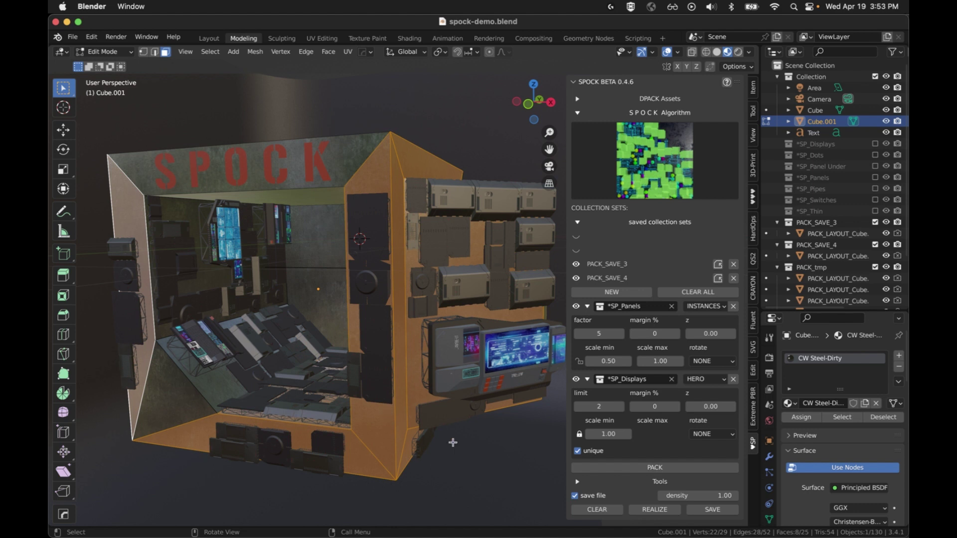
click(499, 462)
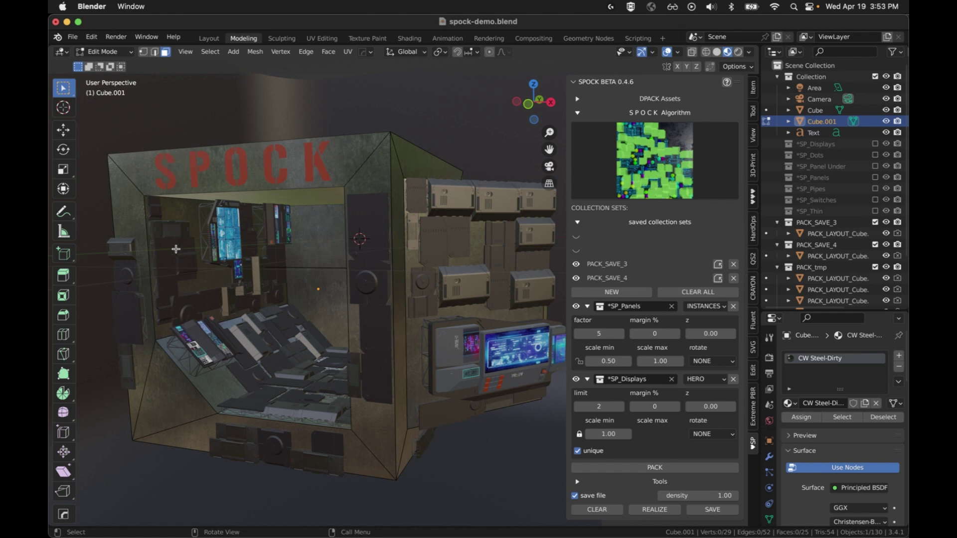
Step: Check saved sets' visibility and save the outer-face pack as PACK_SAVE_5
click(576, 264)
click(577, 278)
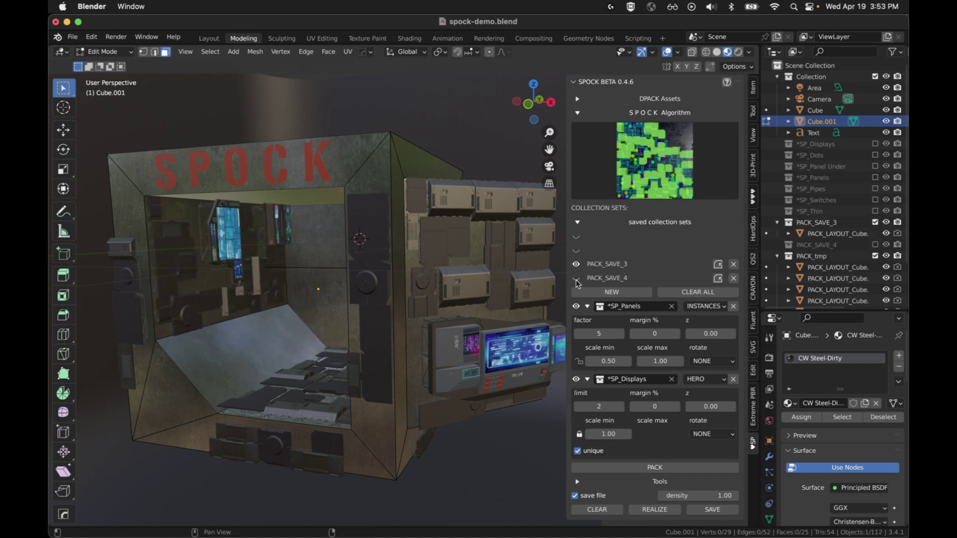
click(576, 279)
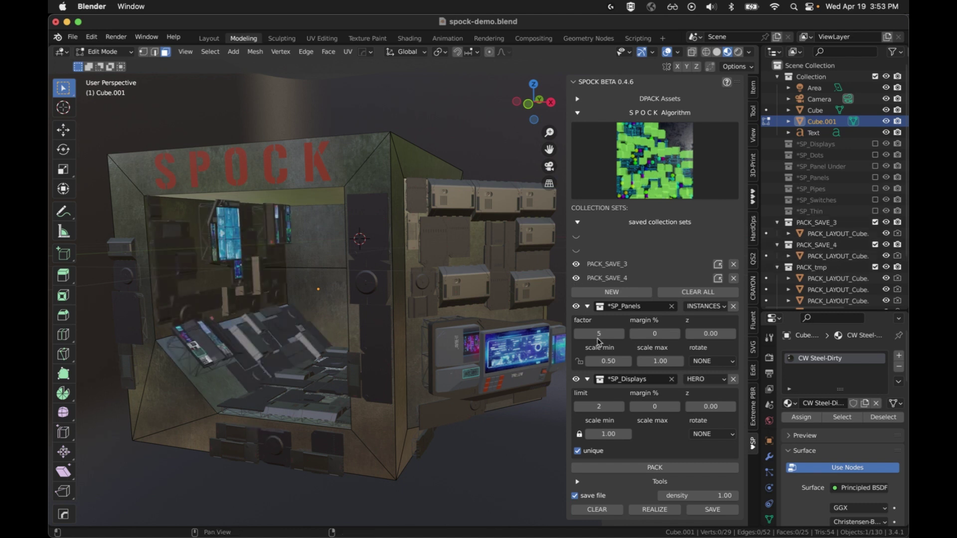
click(718, 514)
click(577, 293)
click(577, 293)
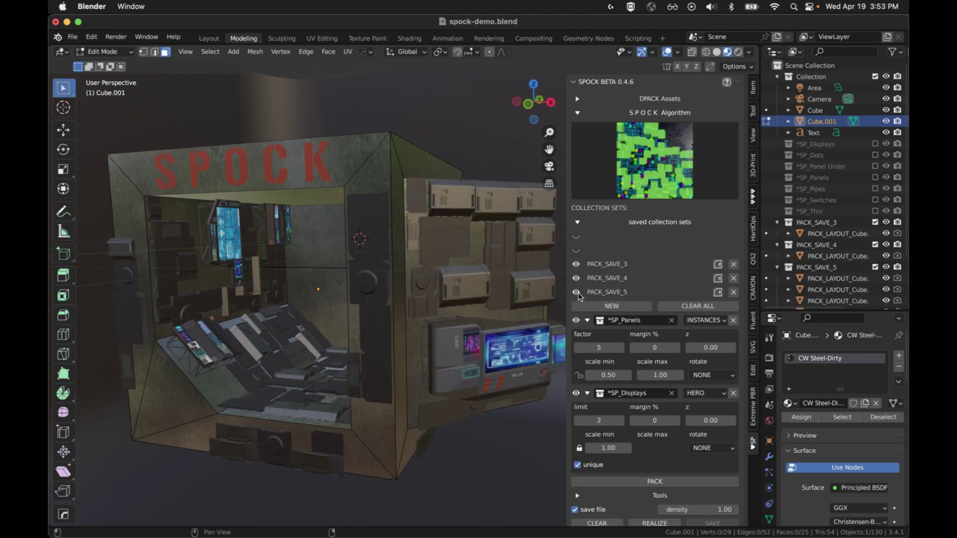
Step: Rename the PACK_SAVE_5 collection to 'multi face' in the Outliner
scroll(798, 224, down, 4)
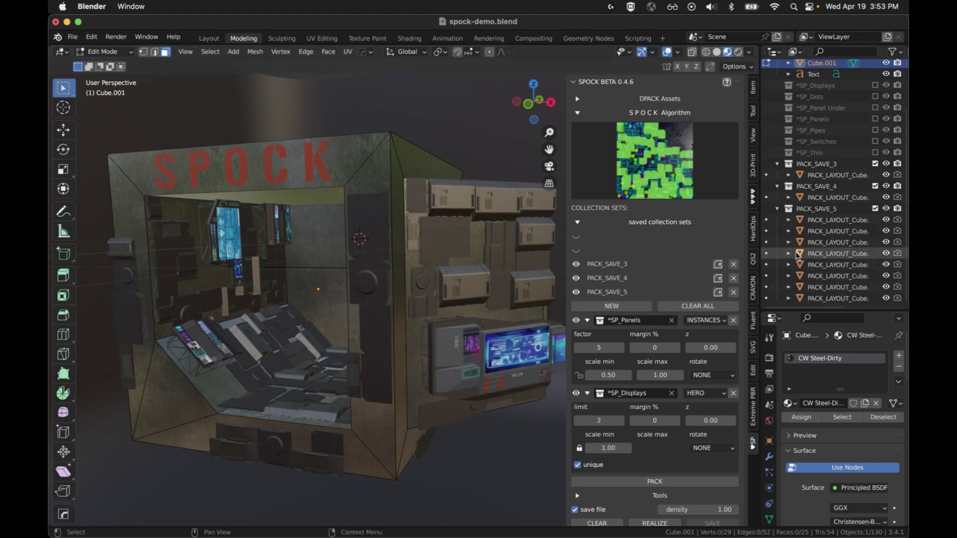
click(777, 209)
click(825, 268)
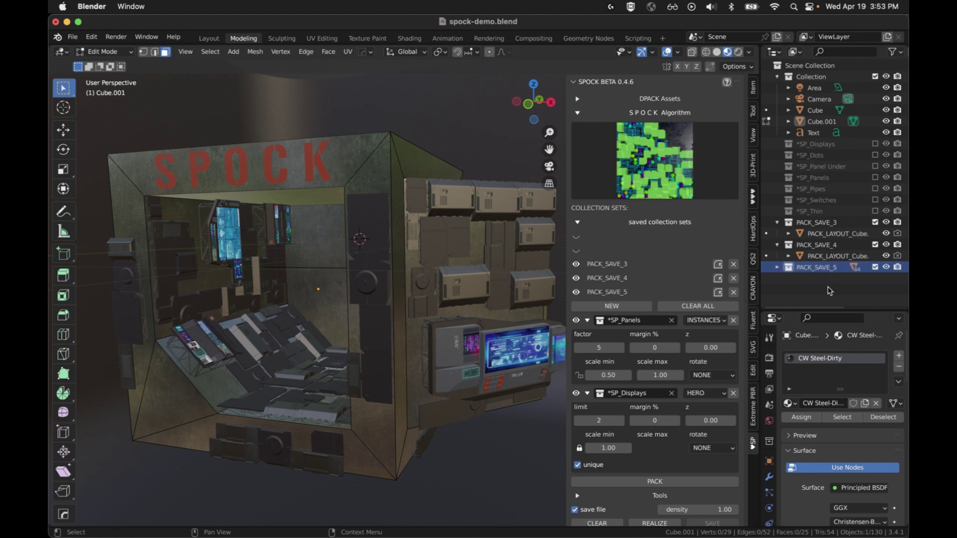
key(F2)
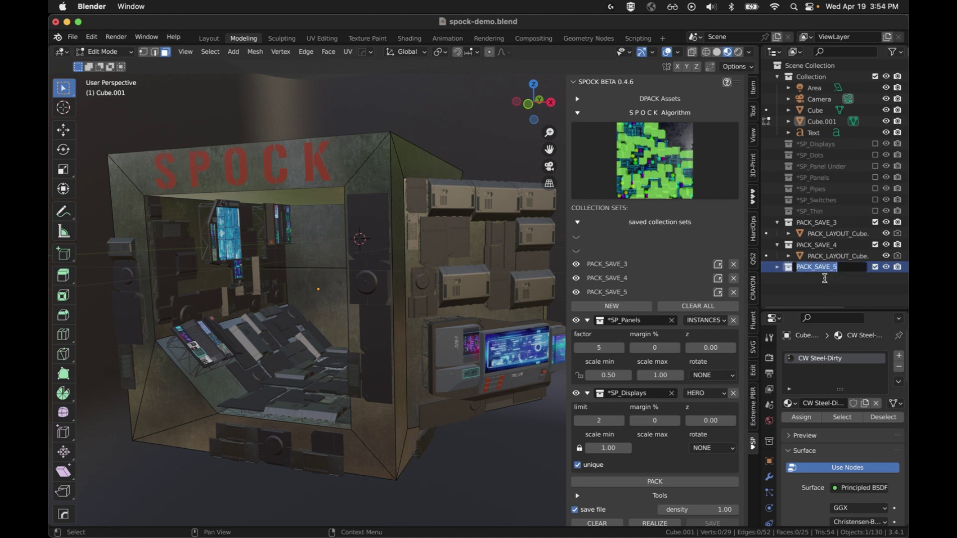
text(multi face)
key(Return)
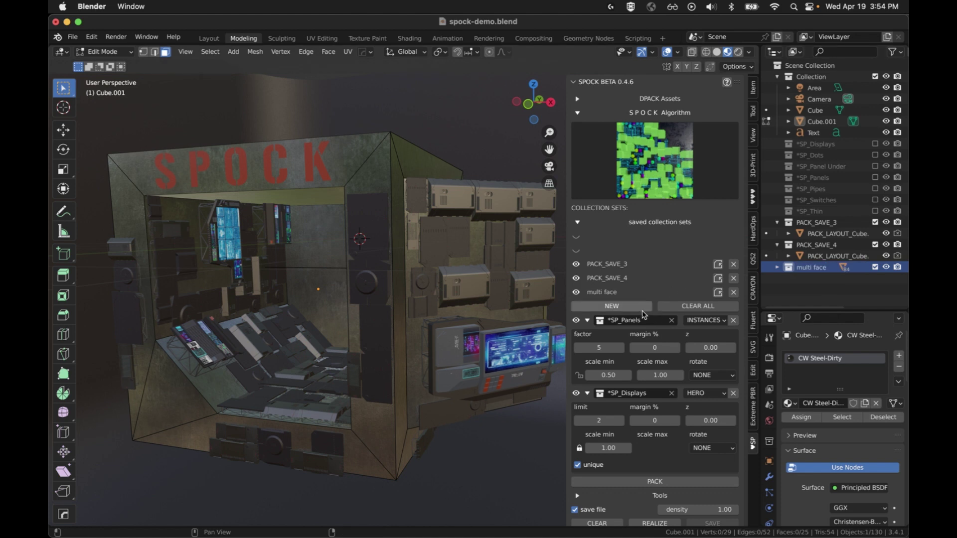
Step: Toggle the 'multi face' set's visibility, delete it, and expand the SPOCK Tools
click(576, 293)
click(576, 294)
click(576, 293)
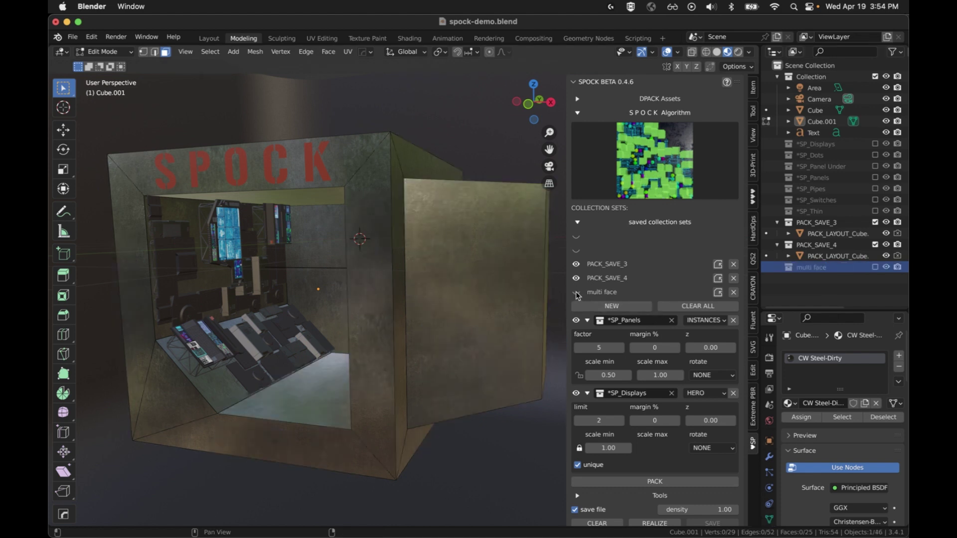
click(577, 293)
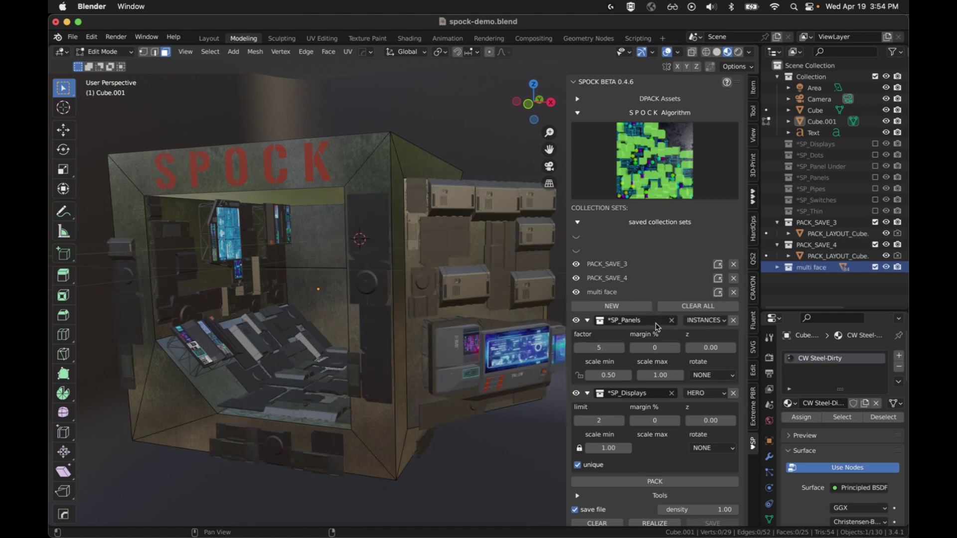
scroll(599, 320, down, 1)
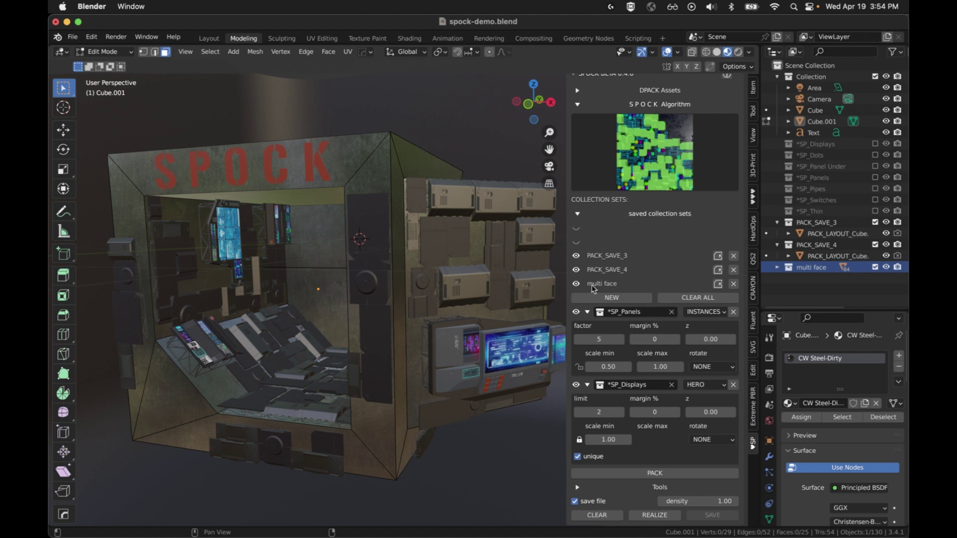
click(735, 284)
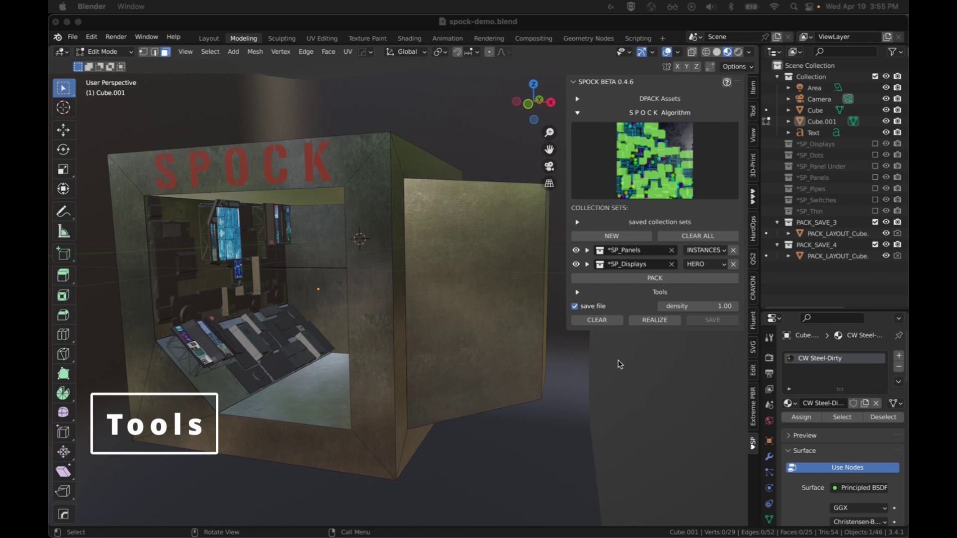
click(578, 292)
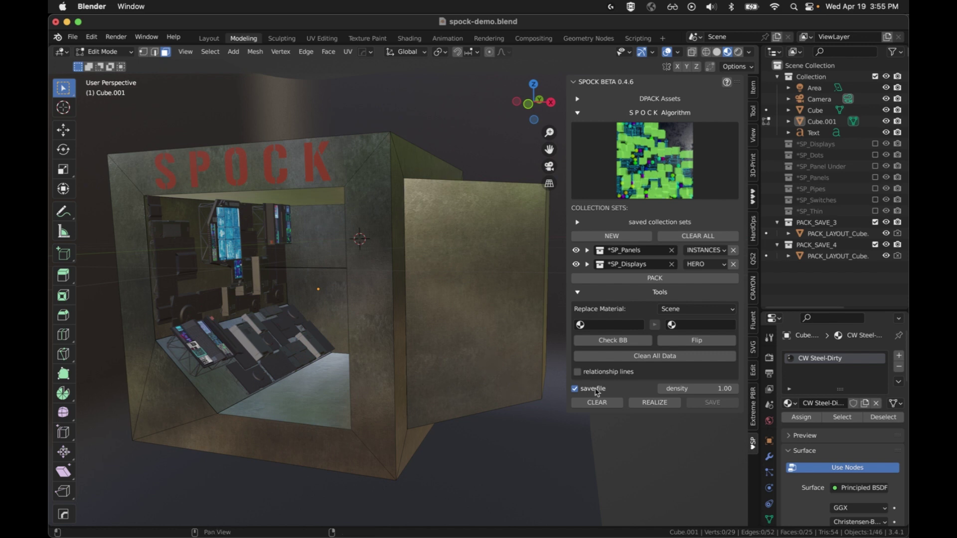
Step: In Object Mode, create bounding boxes for display 1_Display04_5 and panel 0_panel05_7
click(233, 360)
key(Tab)
click(220, 352)
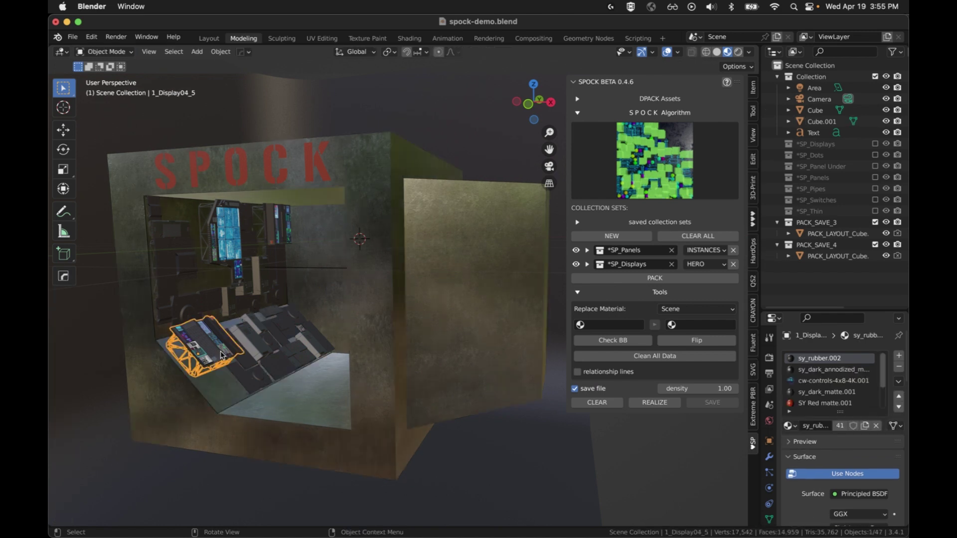
click(622, 339)
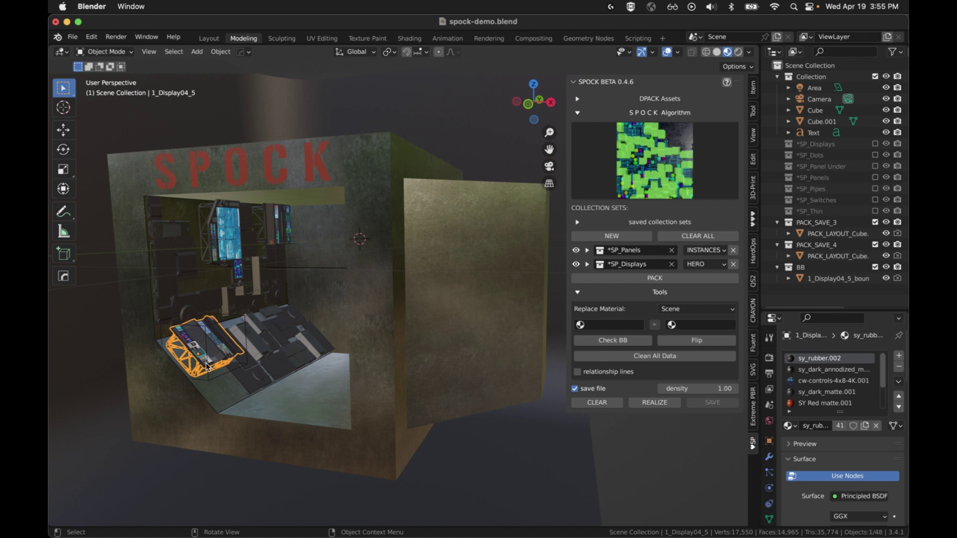
click(170, 287)
click(608, 341)
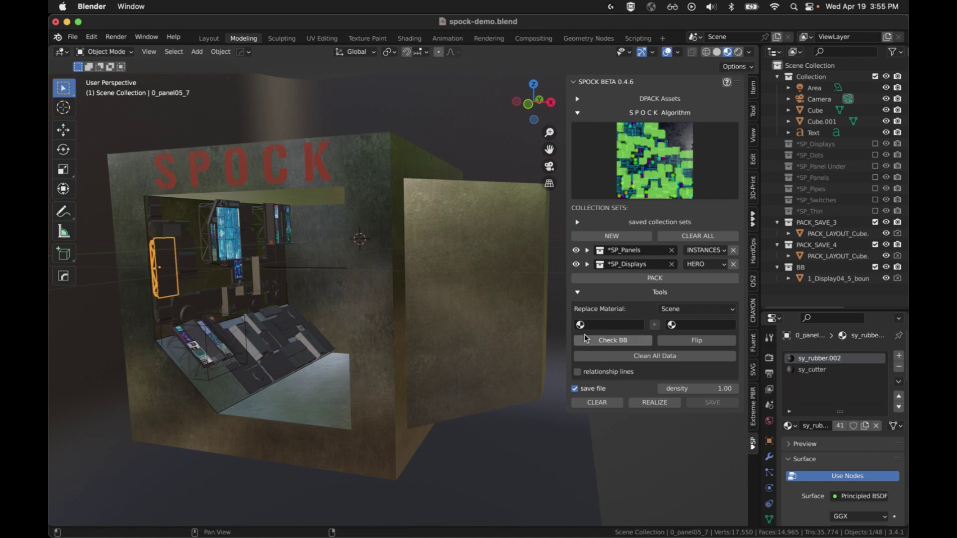
Step: Create a bounding box for display 1_Display05_0 and pan the view
click(156, 293)
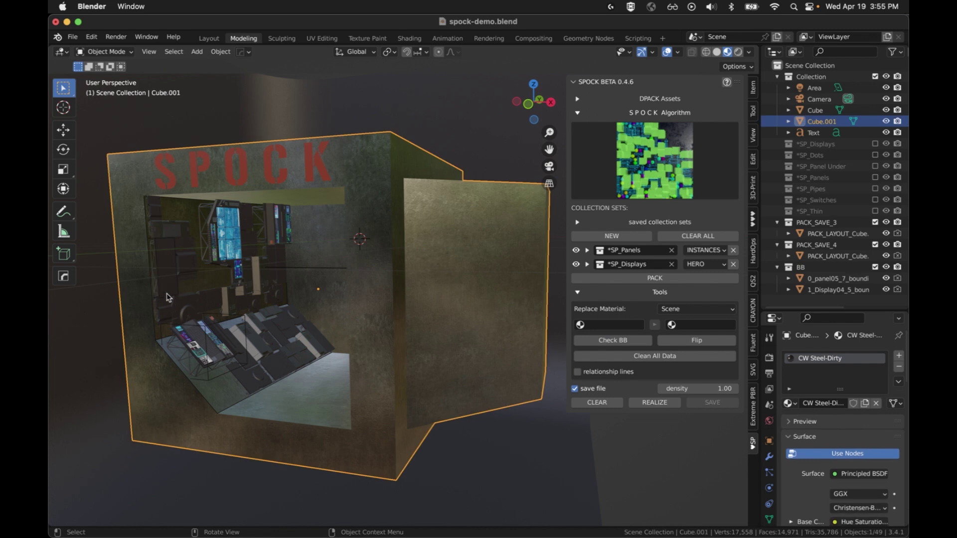
click(174, 301)
click(218, 264)
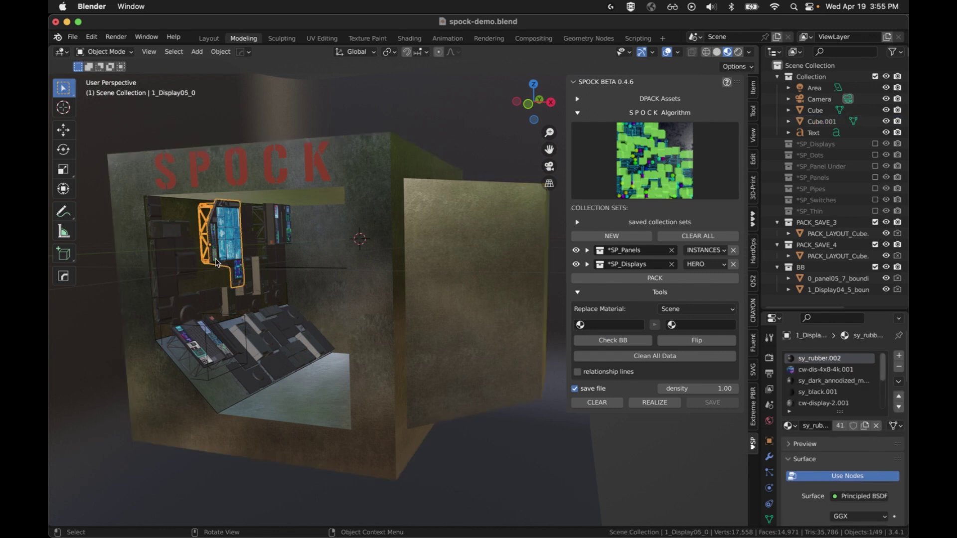
click(635, 339)
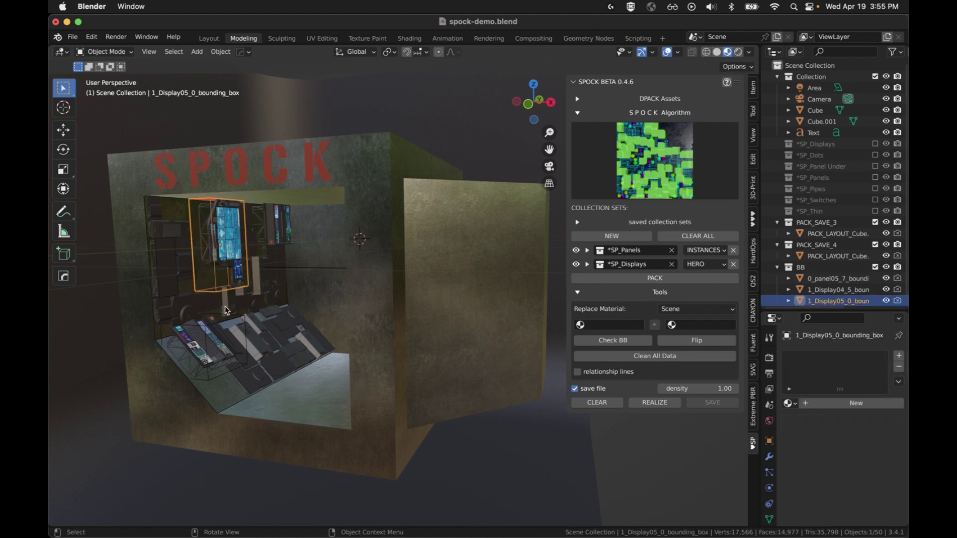
shift+middle_drag(298, 378, 346, 414)
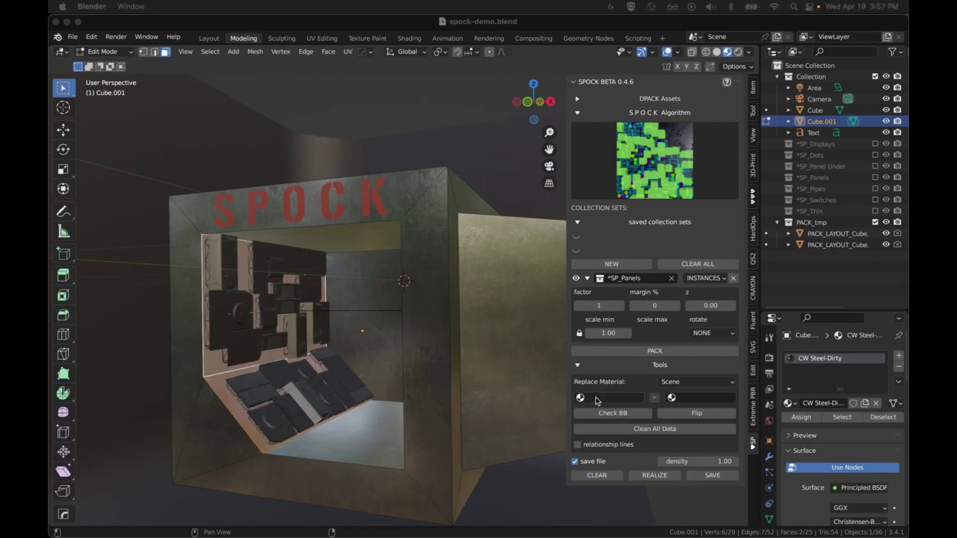
click(599, 399)
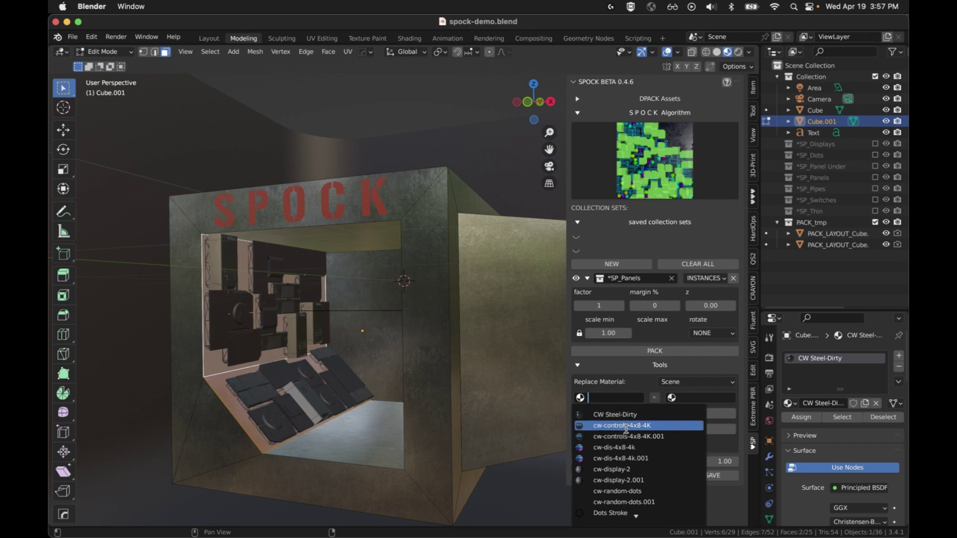
click(716, 397)
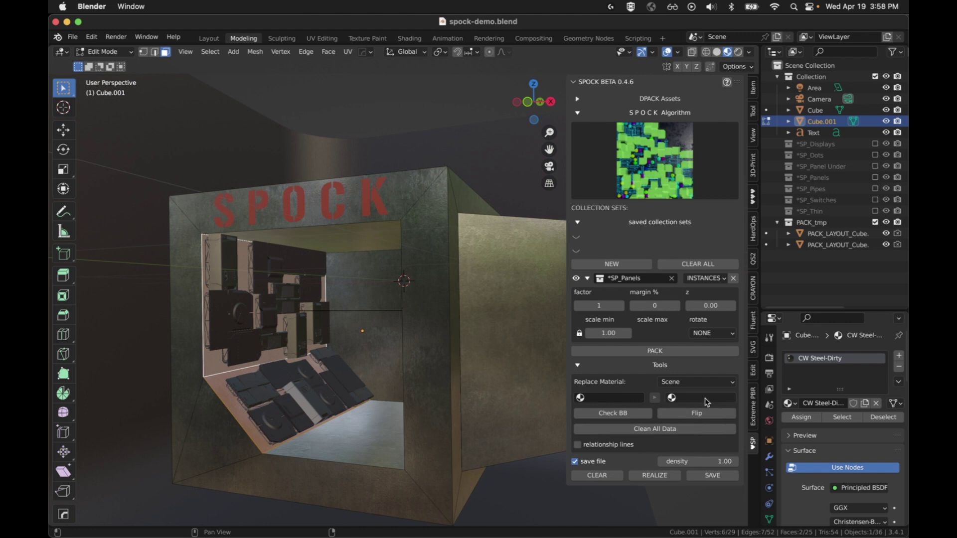
click(701, 384)
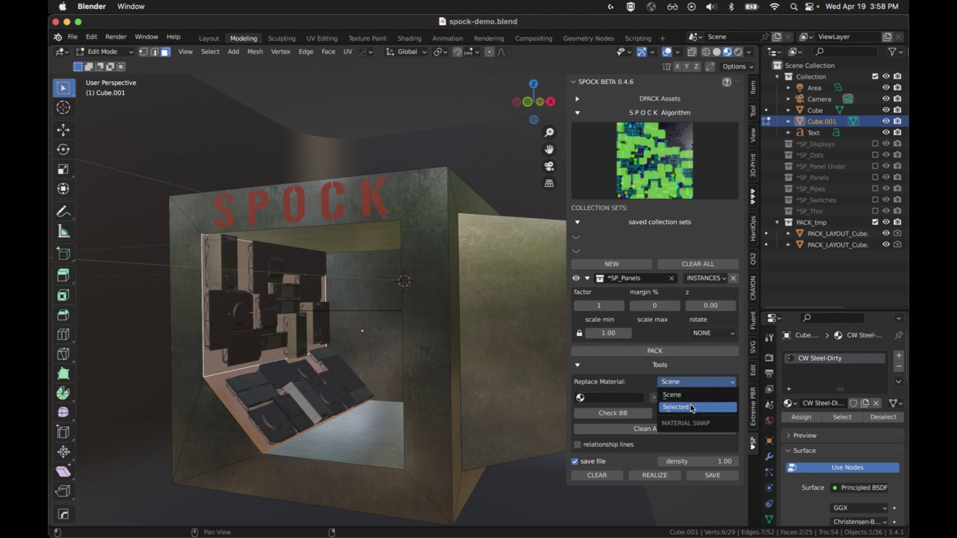
click(678, 395)
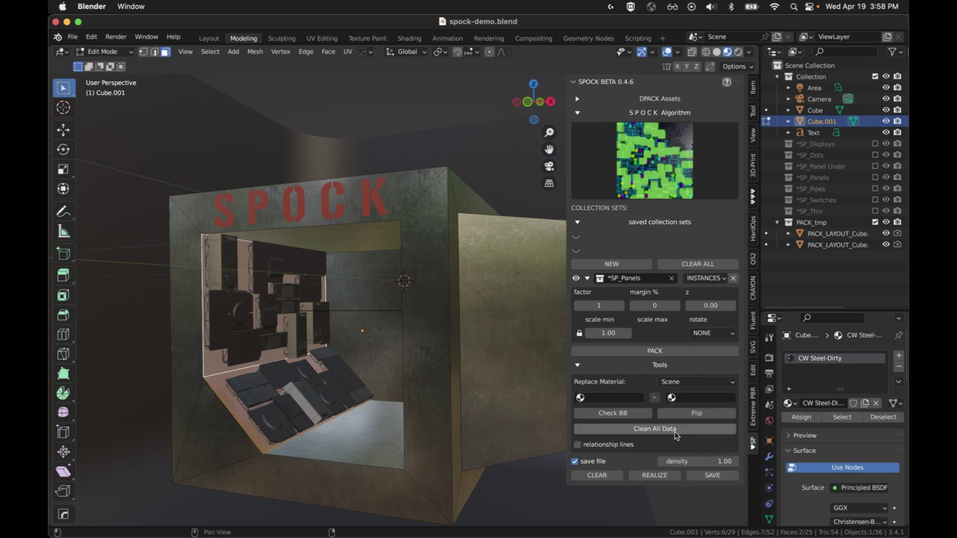
Step: Look through File > Clean Up, then enable Relationship Lines in the viewport overlays
click(73, 37)
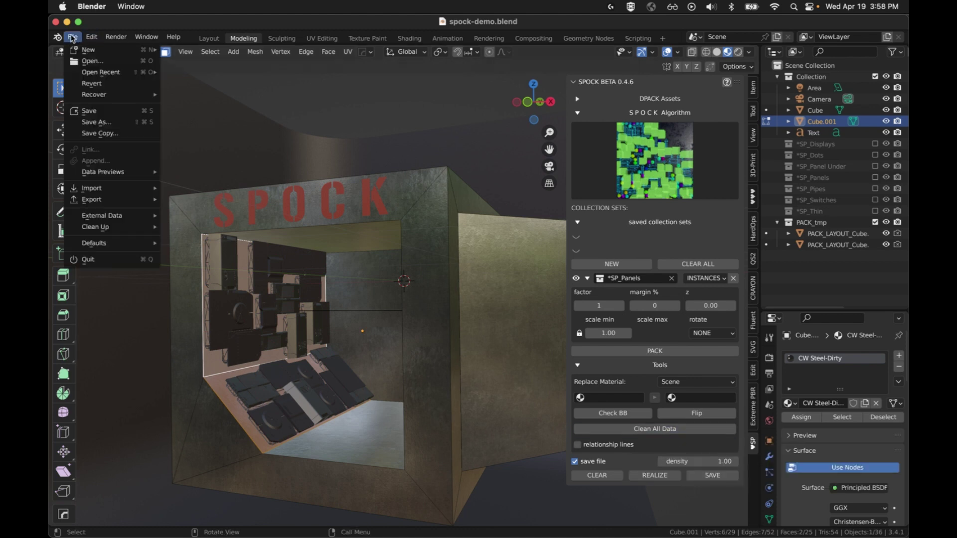
mouse_move(117, 227)
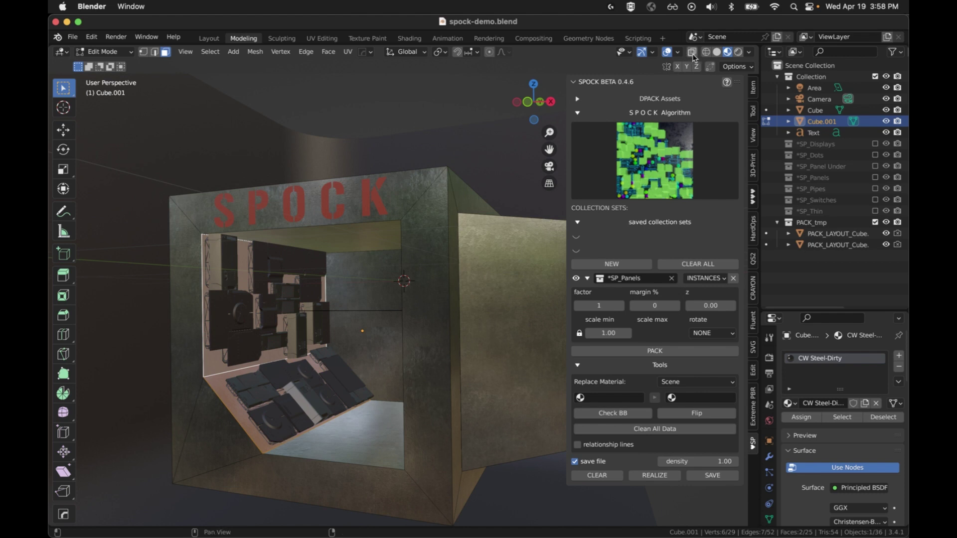
click(679, 52)
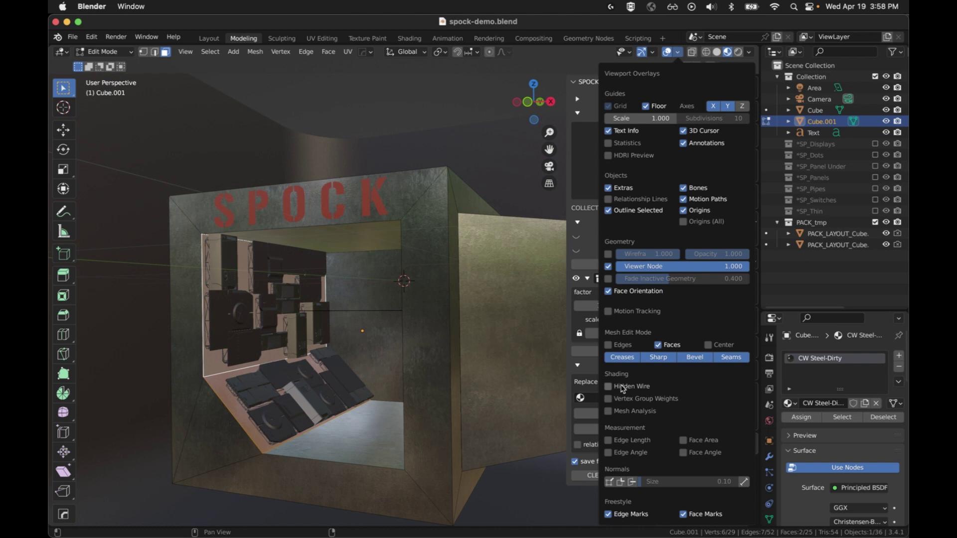
click(608, 200)
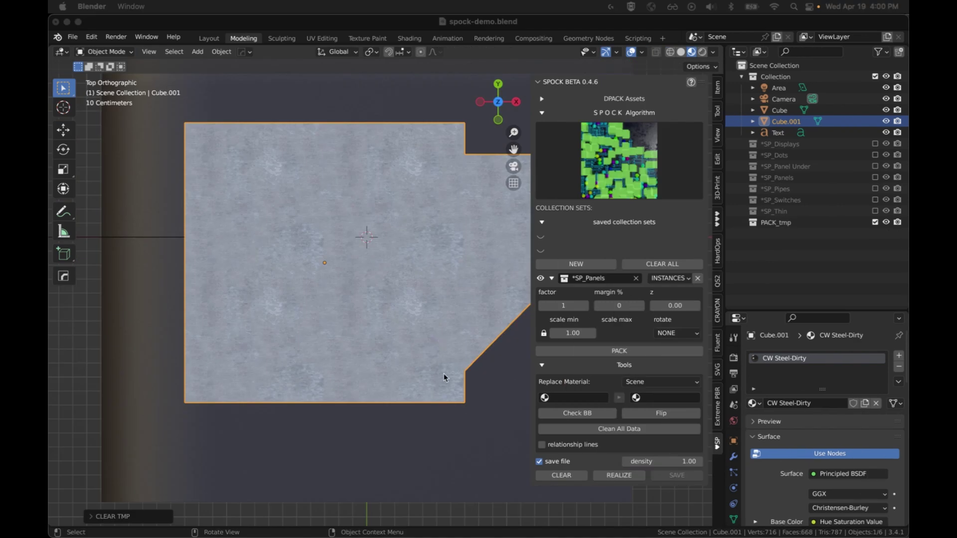
Step: Put Cube.001 into Edit Mode and orbit to a top-down view of its face
middle_drag(445, 381, 447, 355)
click(424, 349)
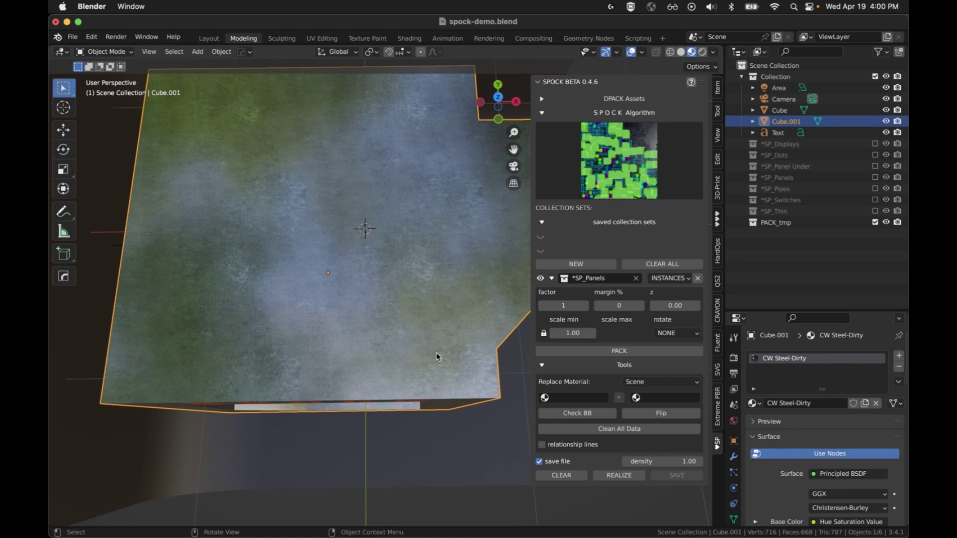
key(Tab)
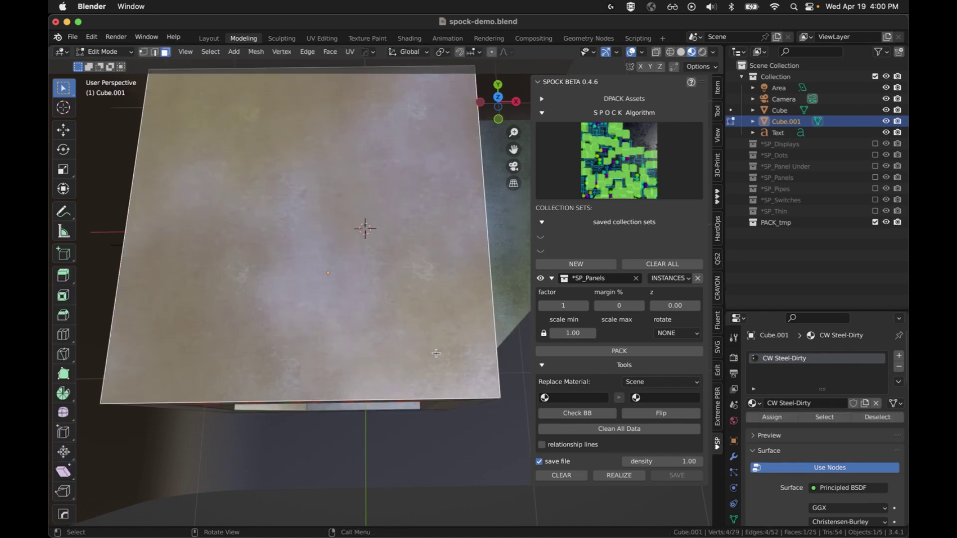
middle_drag(461, 337, 497, 403)
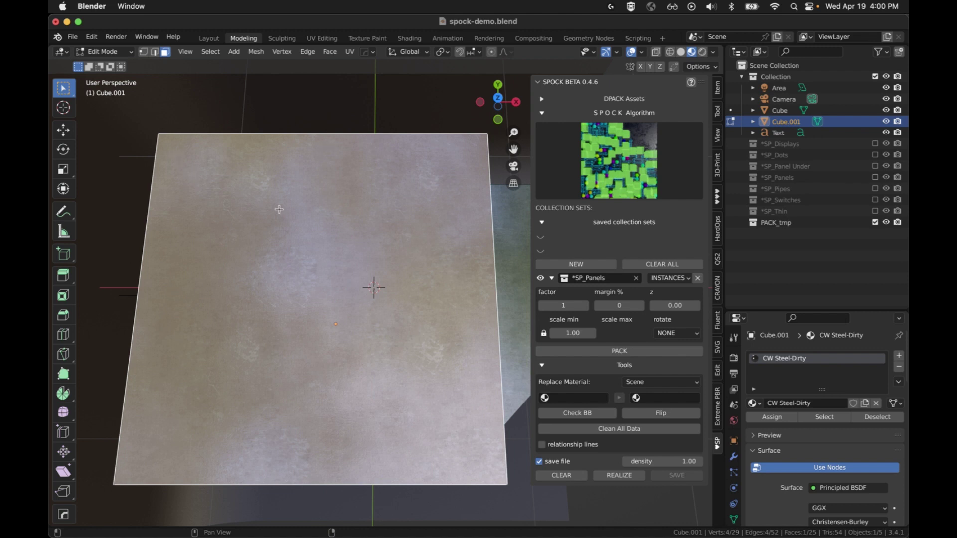
Step: Pack *SP_Panels meshes onto Cube.001's face, clear that layout, and pack a fresh one
click(629, 352)
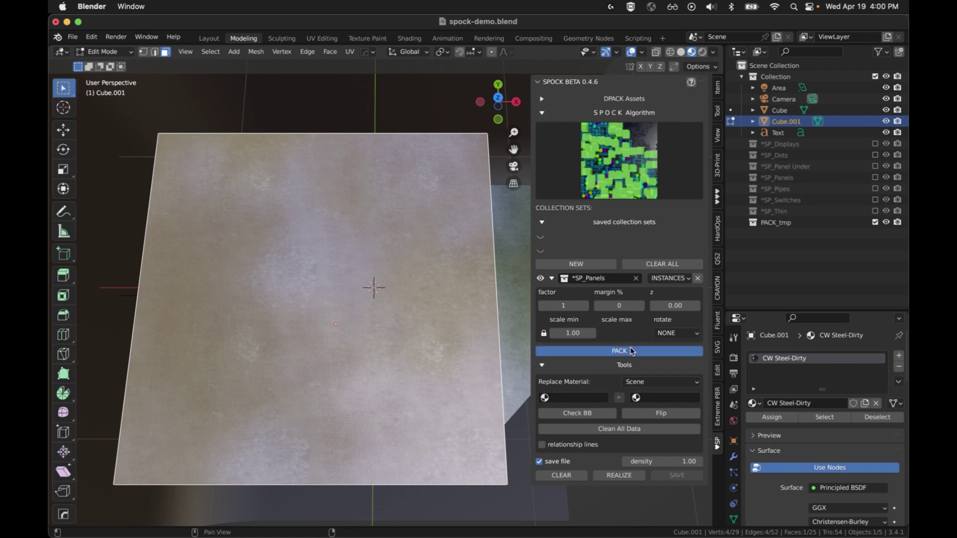
click(630, 355)
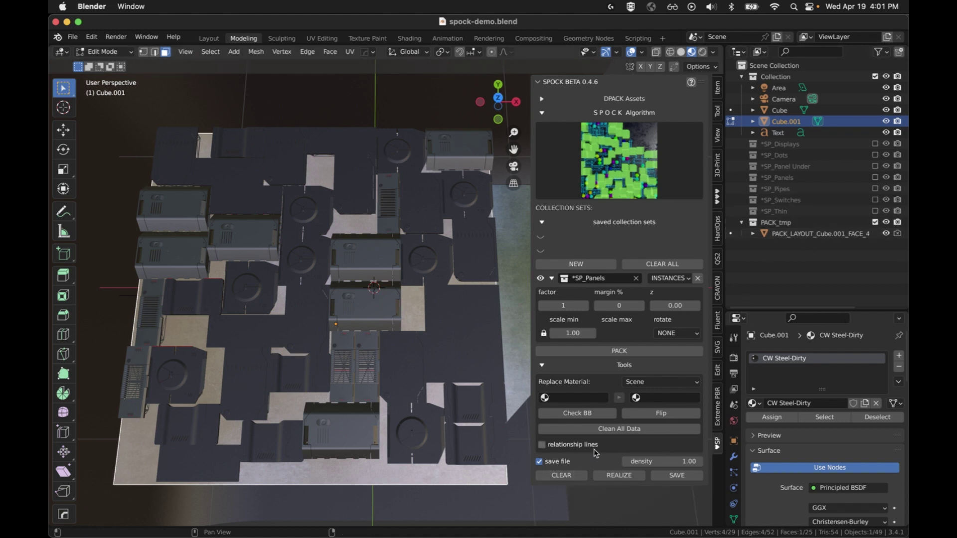
click(576, 479)
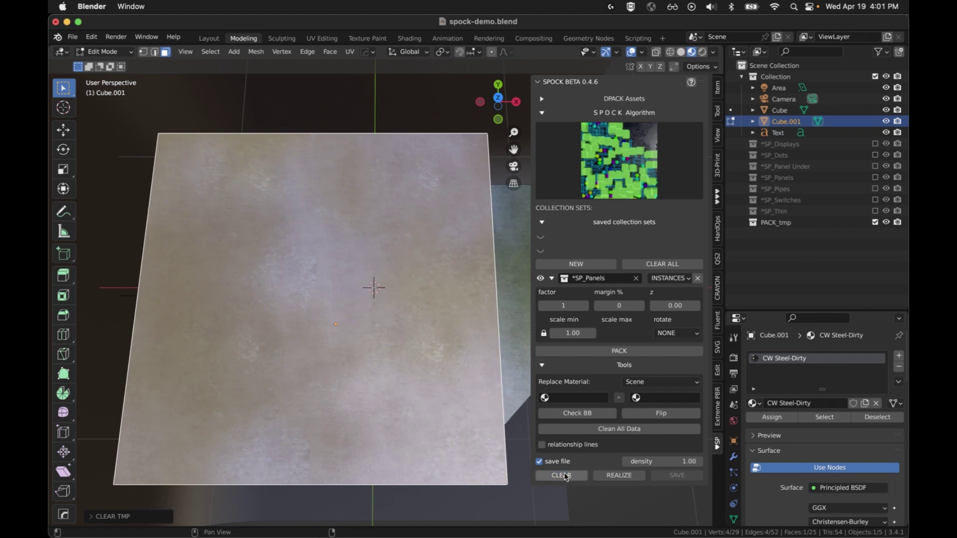
click(619, 351)
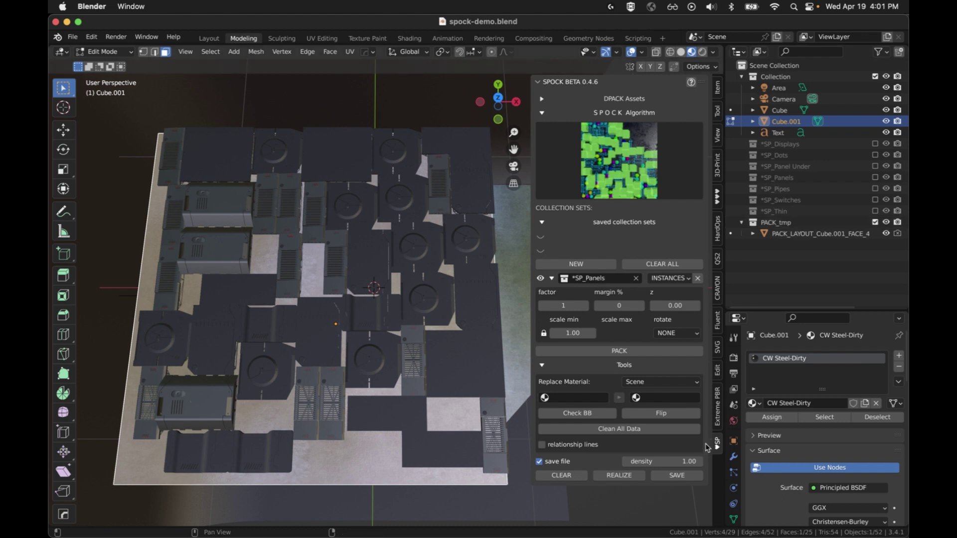
Step: Save the panel layout as PACK_SAVE_3, then pack *SP_Displays instances across the cube faces
click(688, 476)
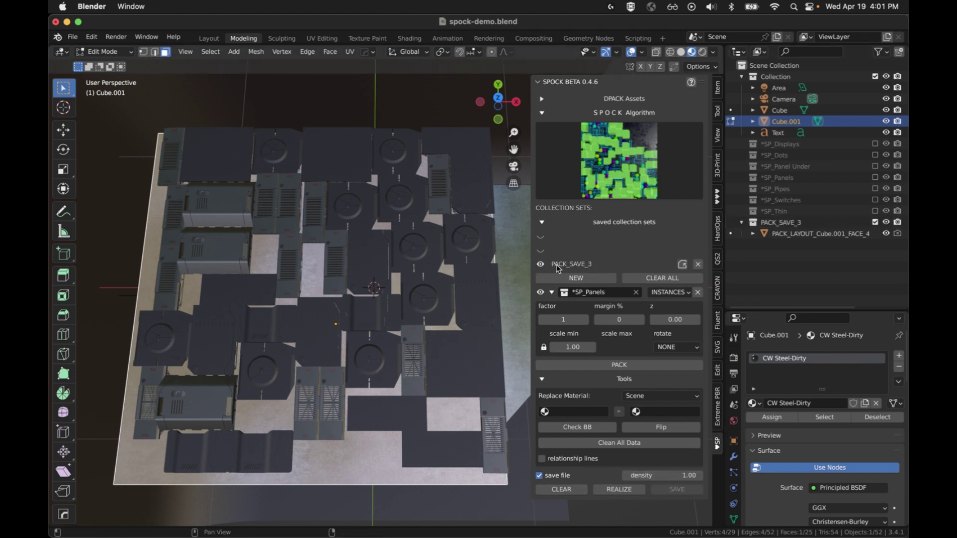
click(781, 224)
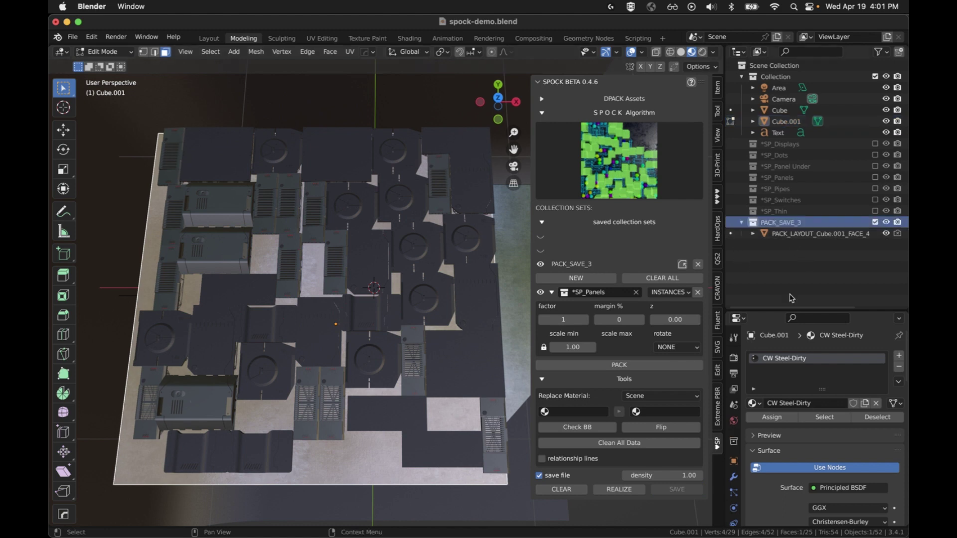
click(580, 378)
click(580, 366)
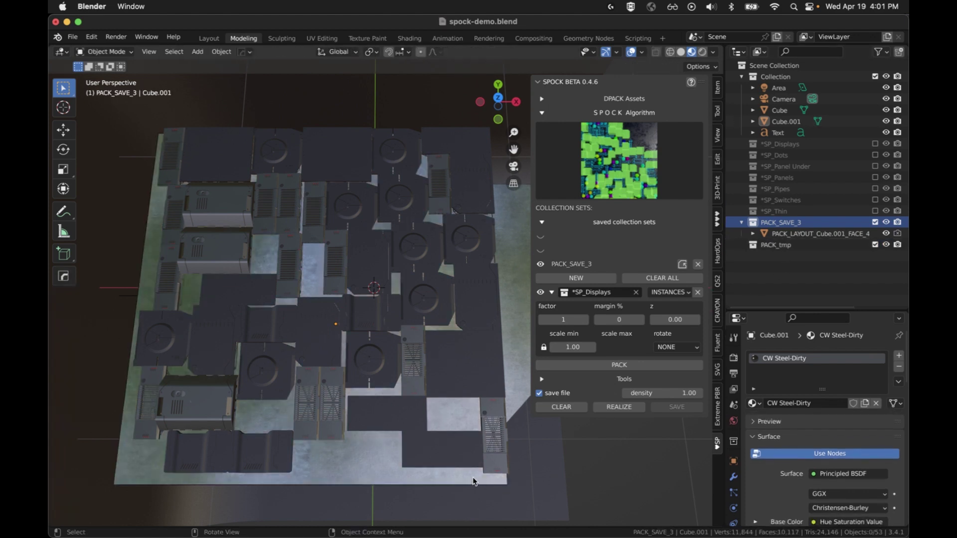
click(692, 365)
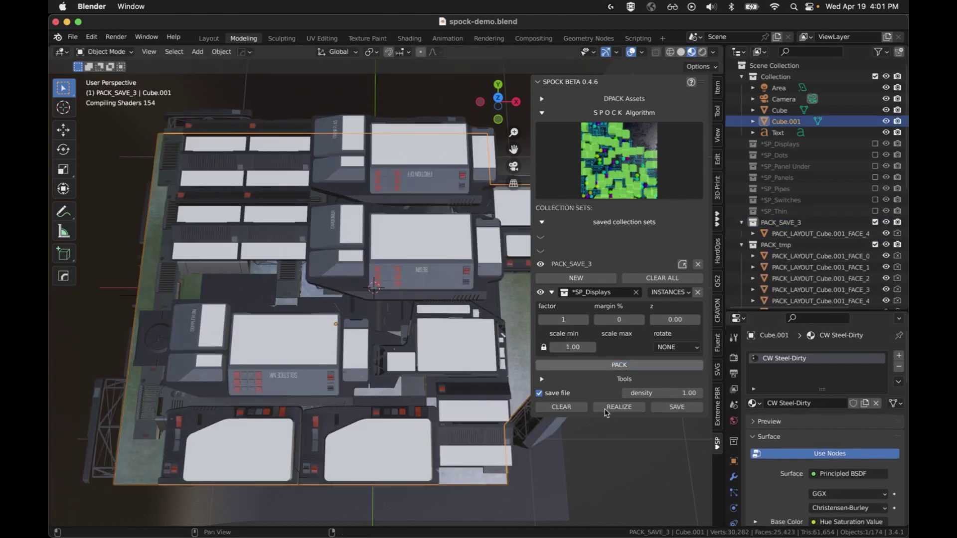
click(741, 245)
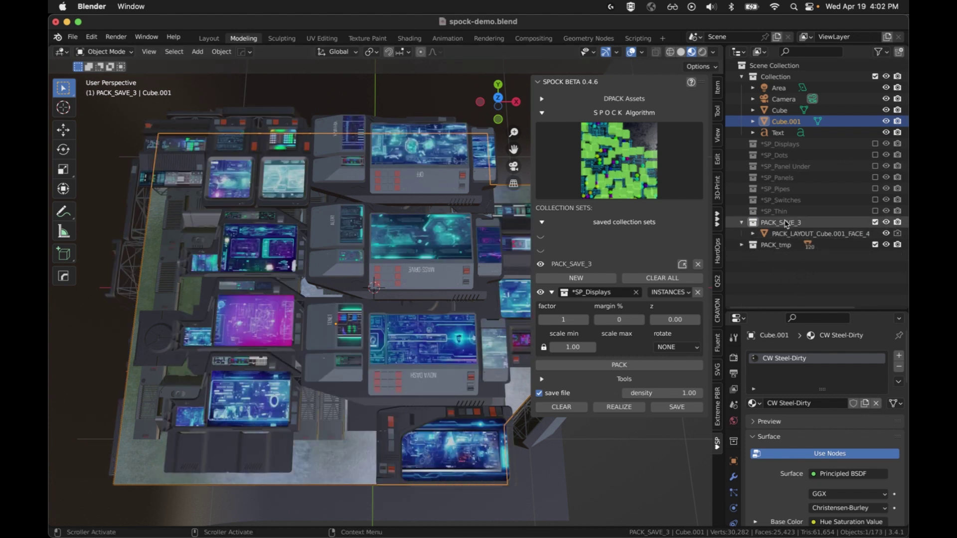
Step: Expand PACK_SAVE_3 and its layout object in the Outliner to show the child panels
click(741, 222)
click(742, 222)
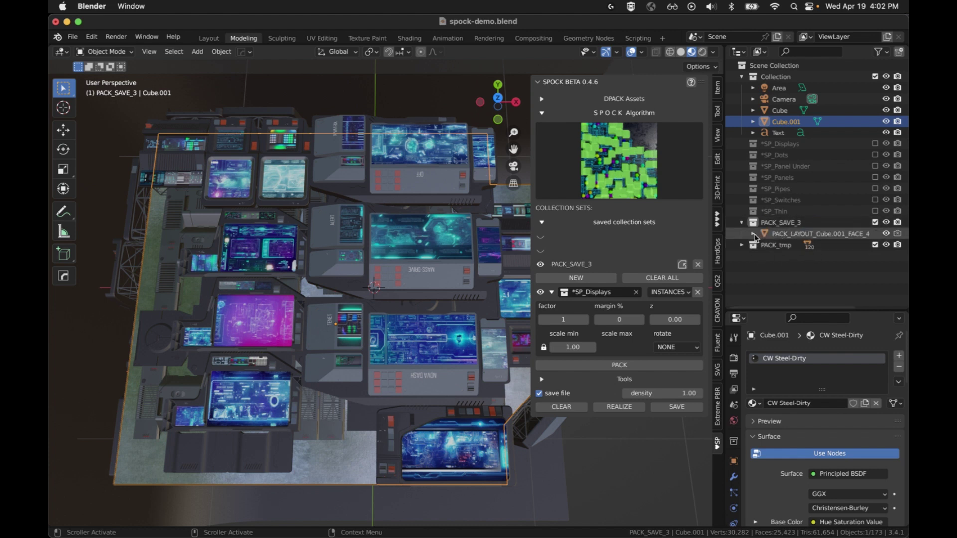
click(754, 234)
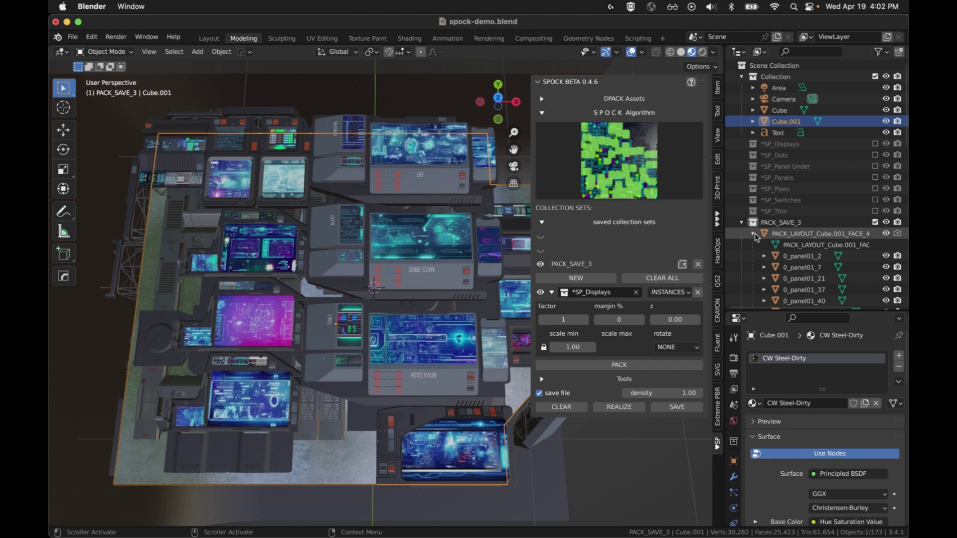
click(754, 234)
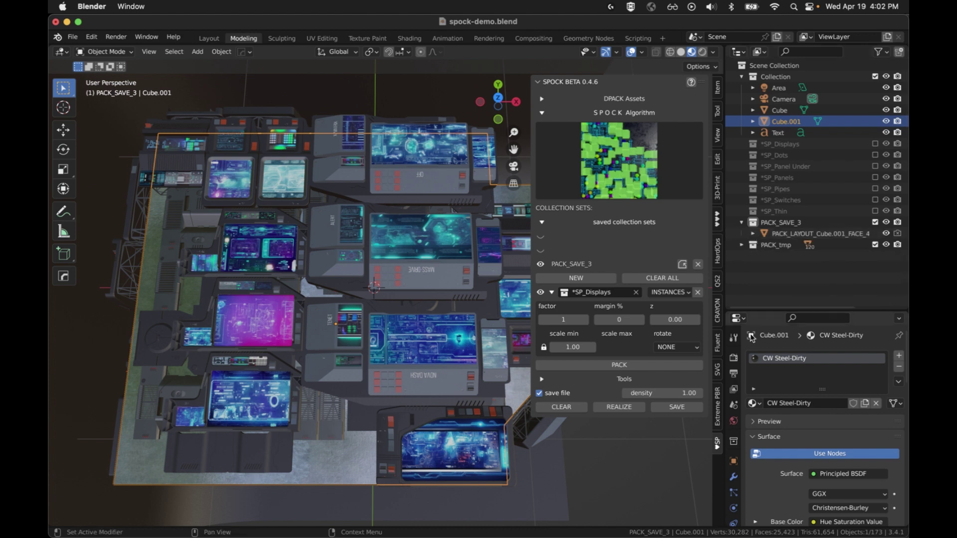
click(754, 234)
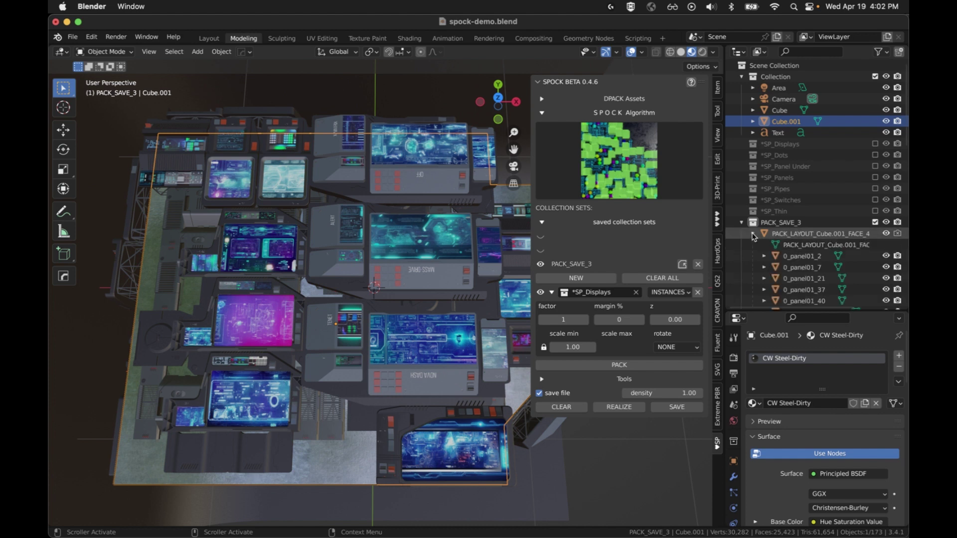
Step: Select PACK_LAYOUT_Cube.001_FACE_4 and move it onto the cube's top
click(811, 241)
middle_drag(548, 499, 549, 456)
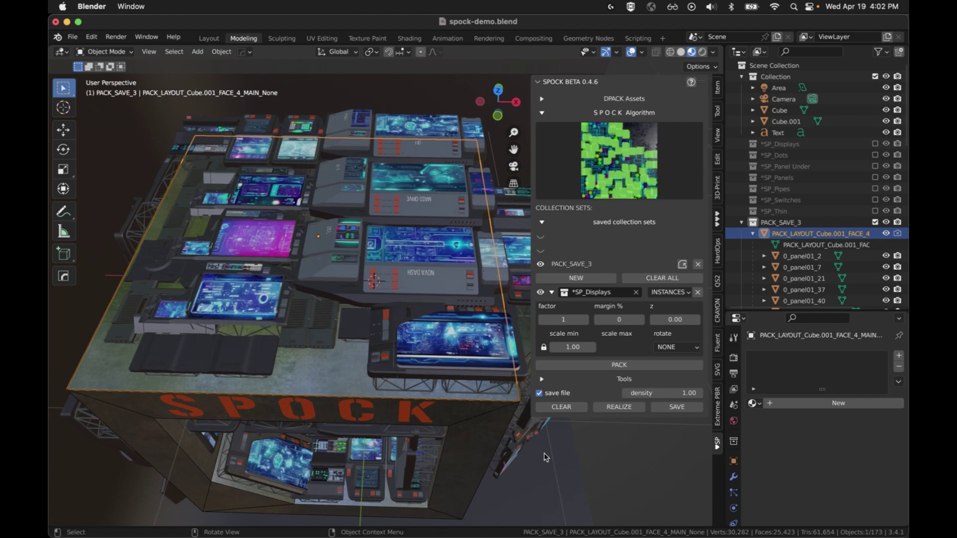
key(g)
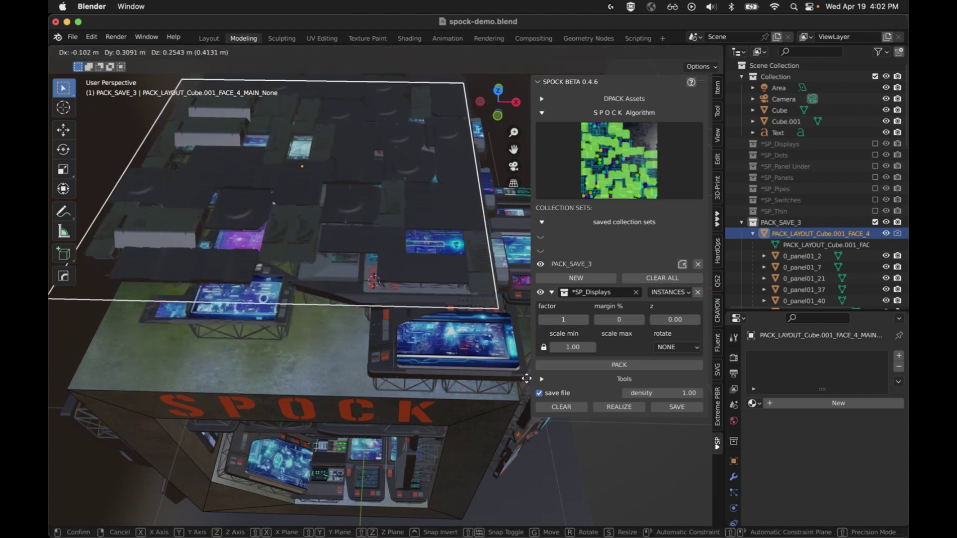
click(451, 419)
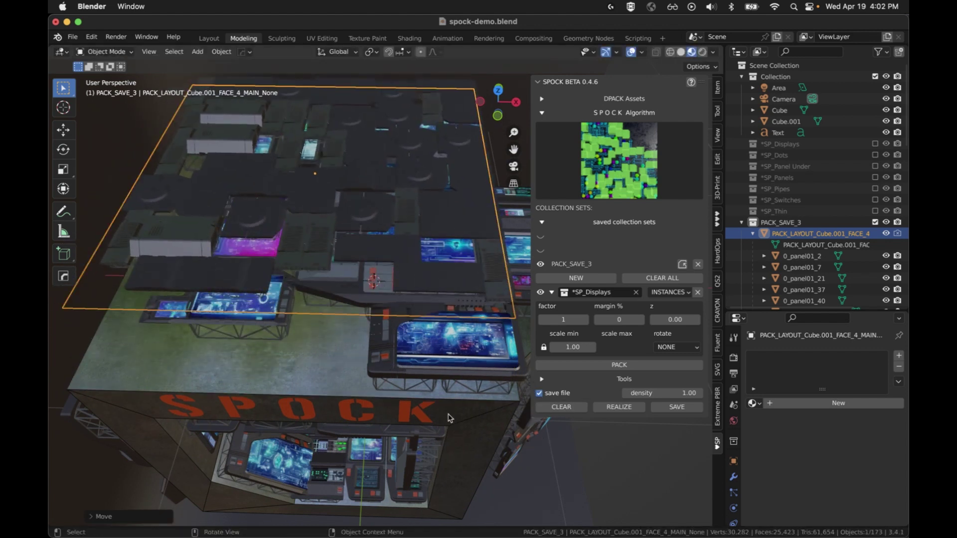
middle_drag(452, 419, 379, 384)
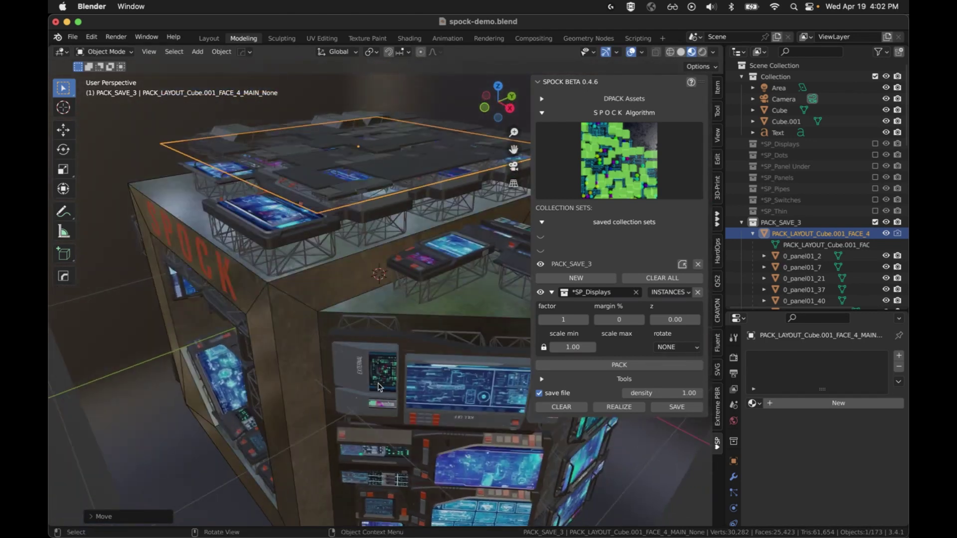
key(g)
right_click(338, 315)
middle_drag(299, 349, 341, 320)
scroll(361, 390, down, 5)
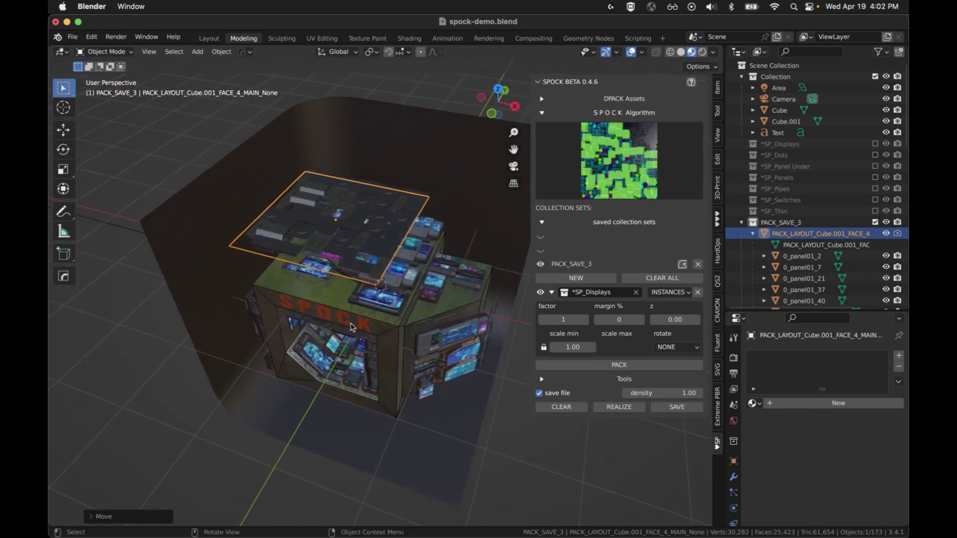
Step: Rotate the layout plane around the Z axis and reposition it over the cube's top
key(r)
key(z)
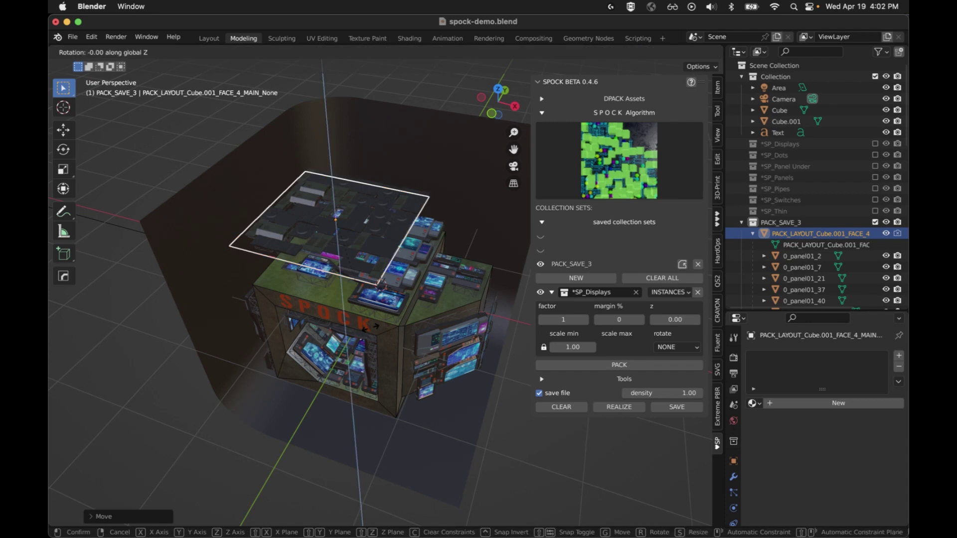
click(370, 326)
middle_drag(369, 311, 373, 387)
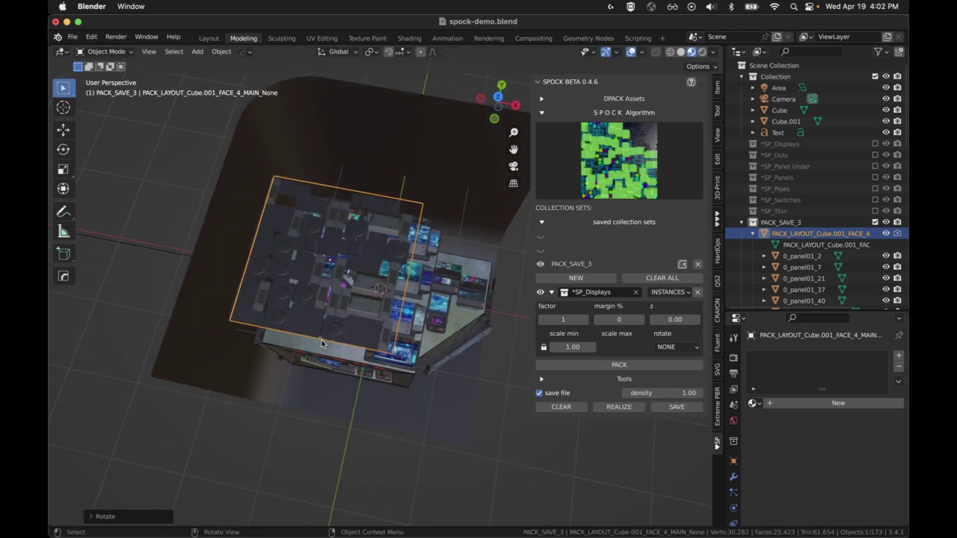
key(g)
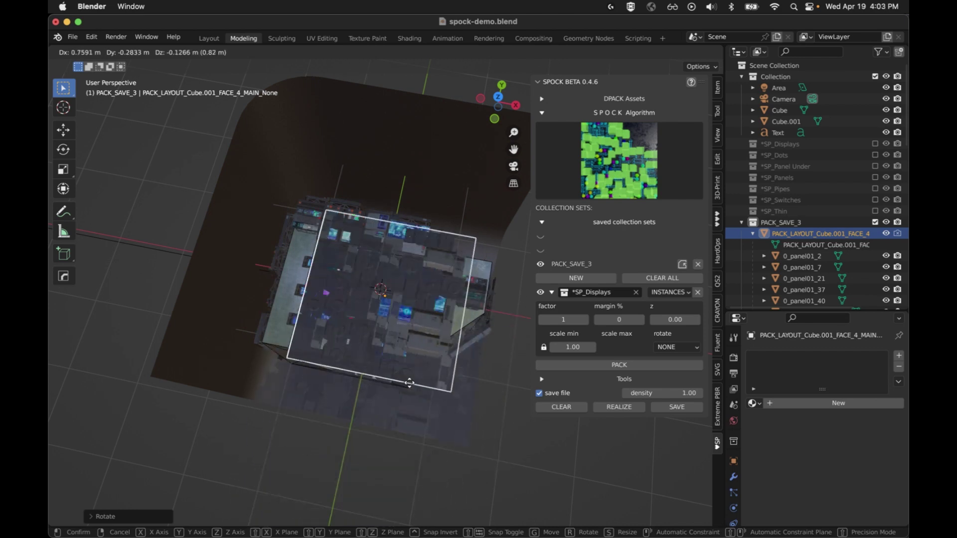
click(385, 358)
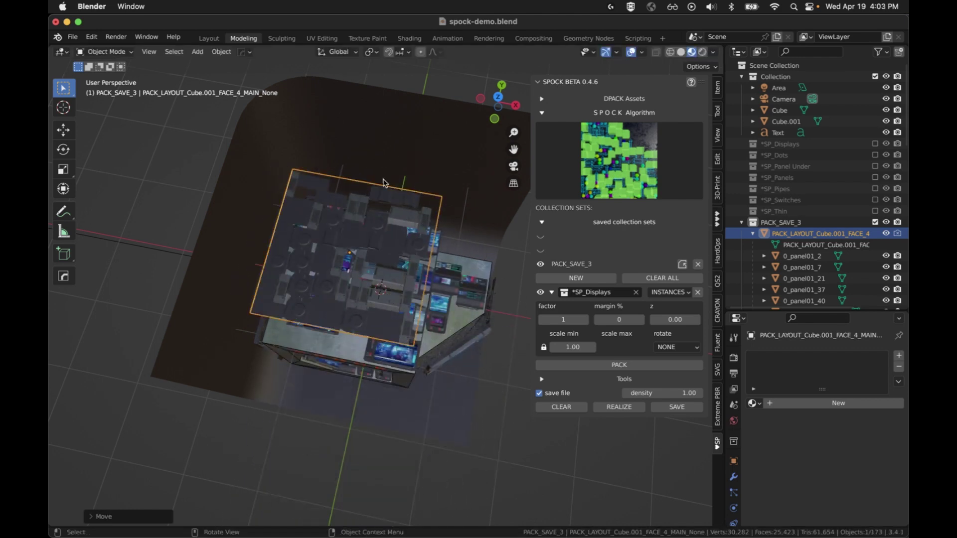